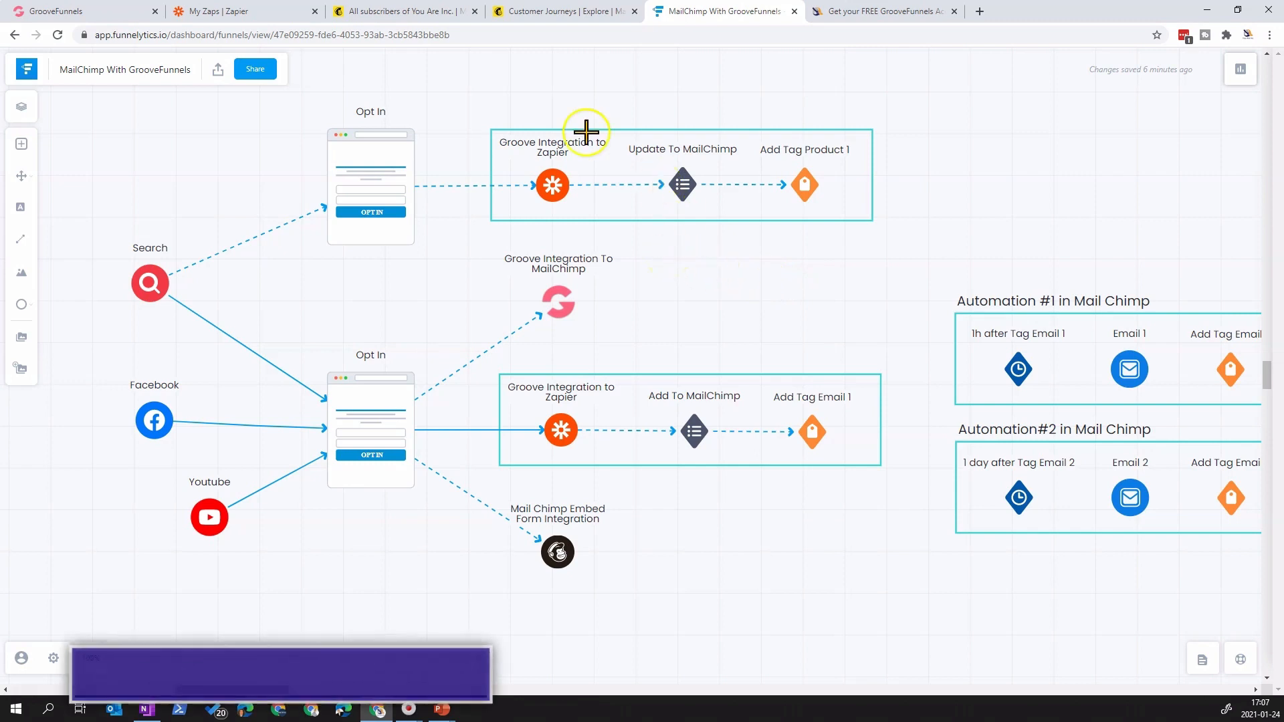
- Switch to Mailchimp and open the tag list of the You Are Inc. audience
{"action": "left_click", "coordinate": [388, 12]}
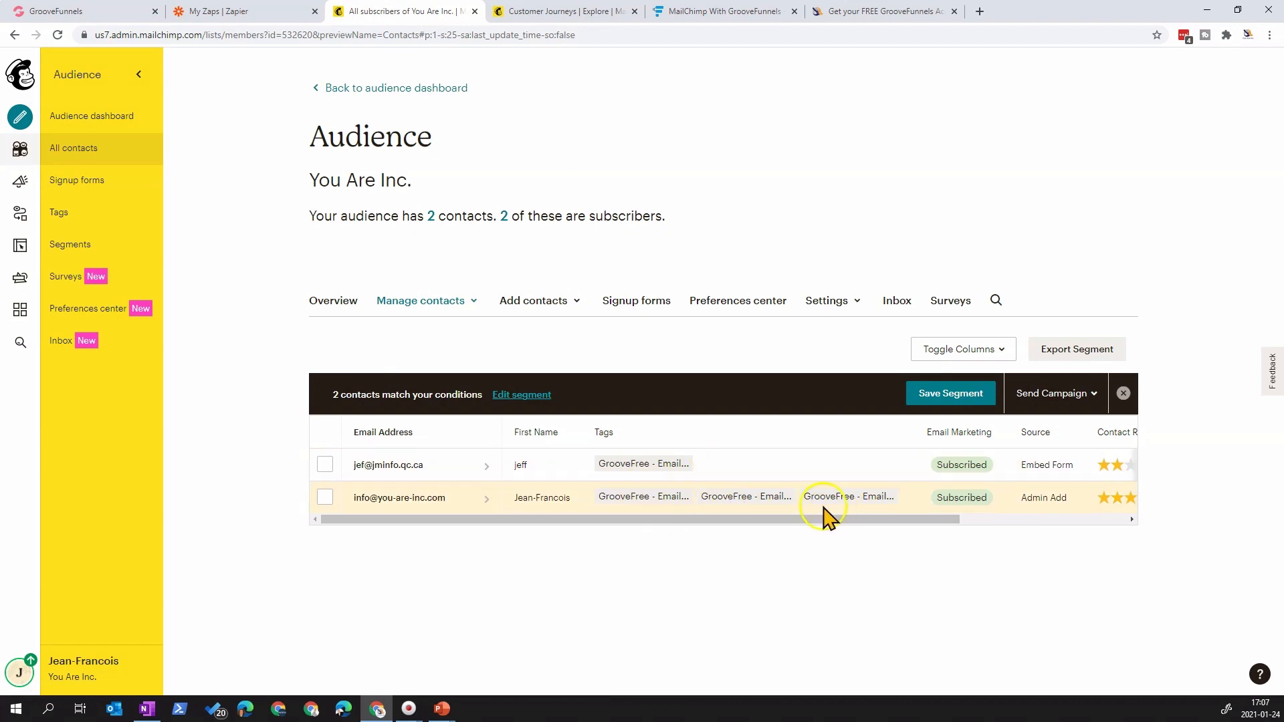
{"action": "left_click", "coordinate": [80, 217]}
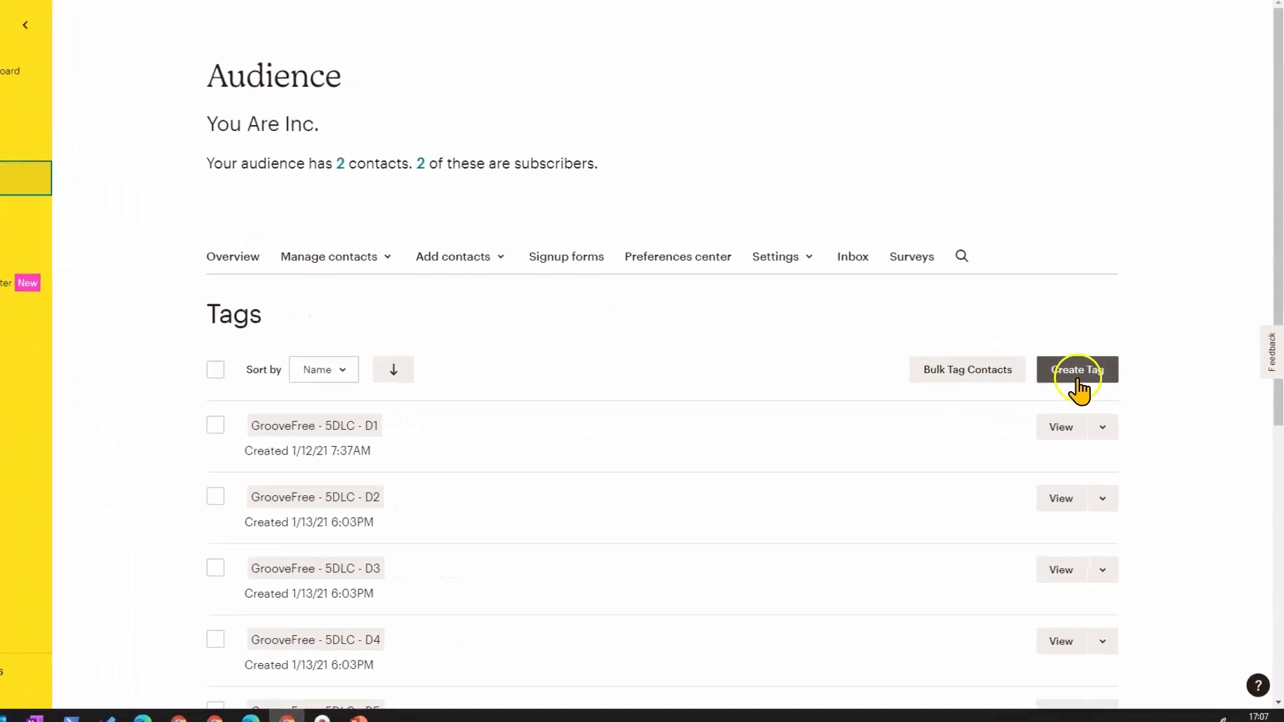
{"action": "left_click", "coordinate": [1077, 371]}
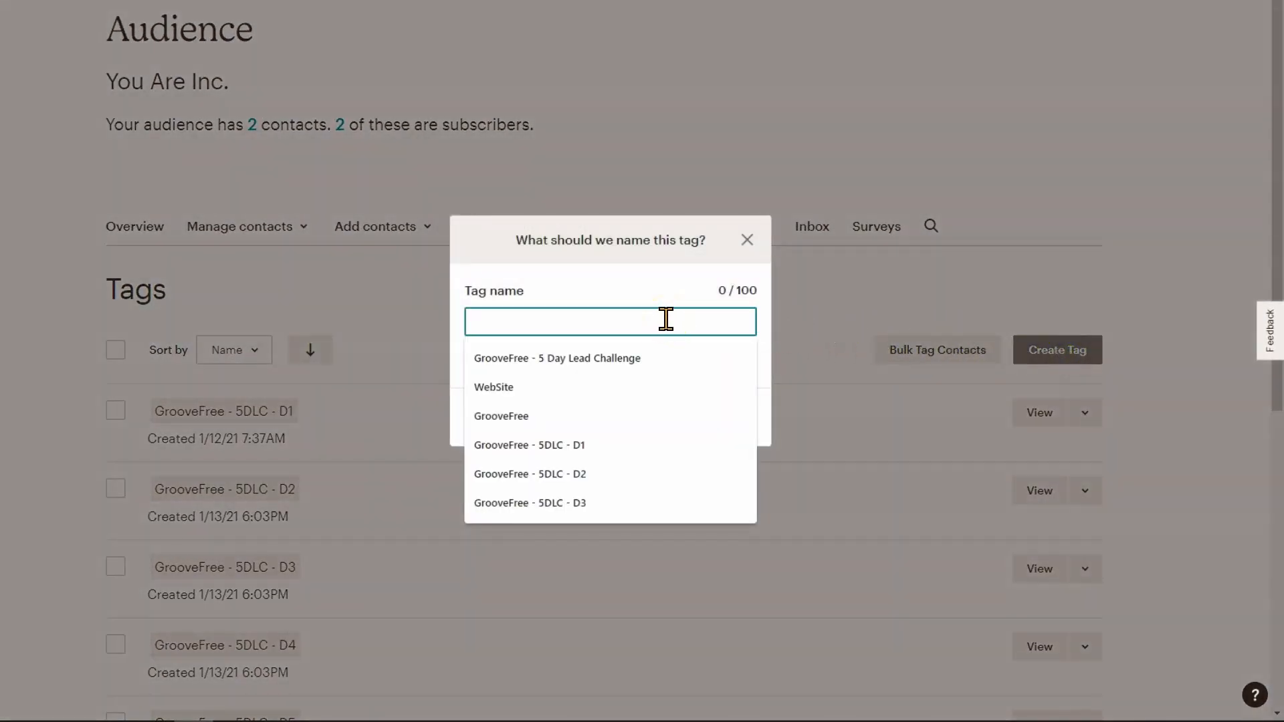
{"action": "left_click", "coordinate": [746, 238]}
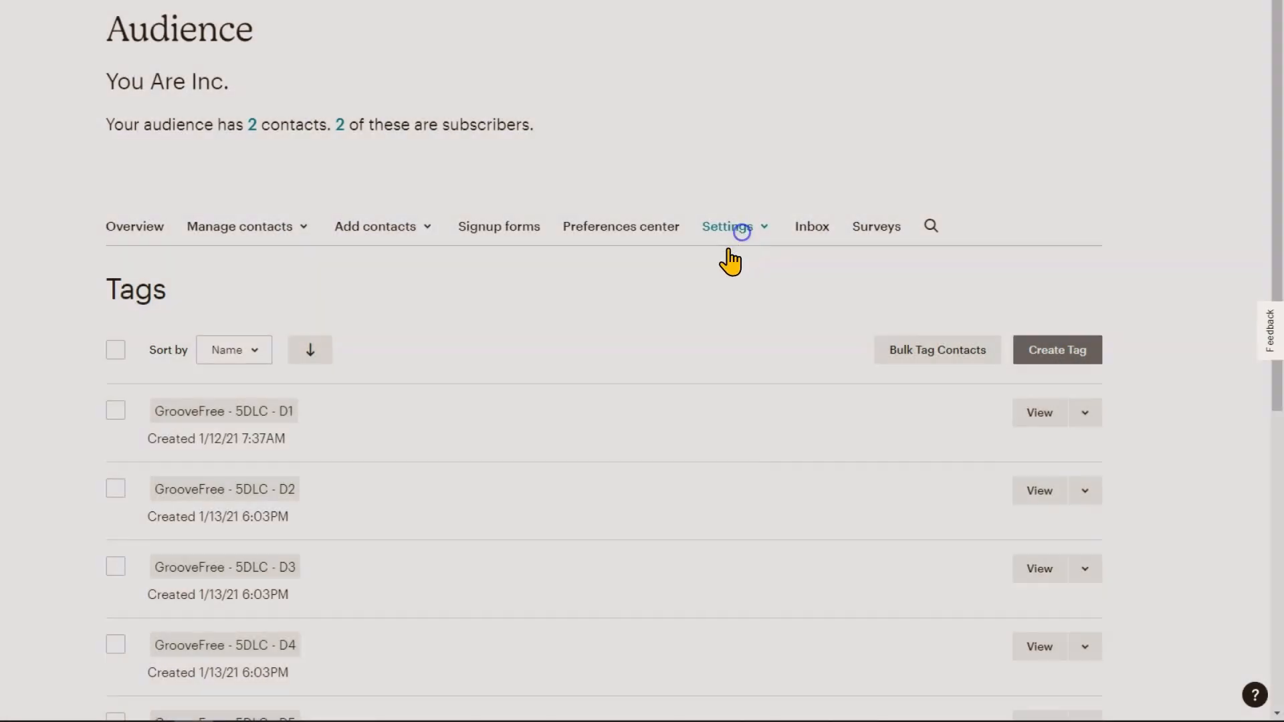
- Select the tags GrooveFree - Email 1, GrooveFree - Email 2 and GrooveFree - Email 3 in the tag list
{"action": "scroll", "coordinate": [387, 380], "scroll_direction": "down", "scroll_amount": 8}
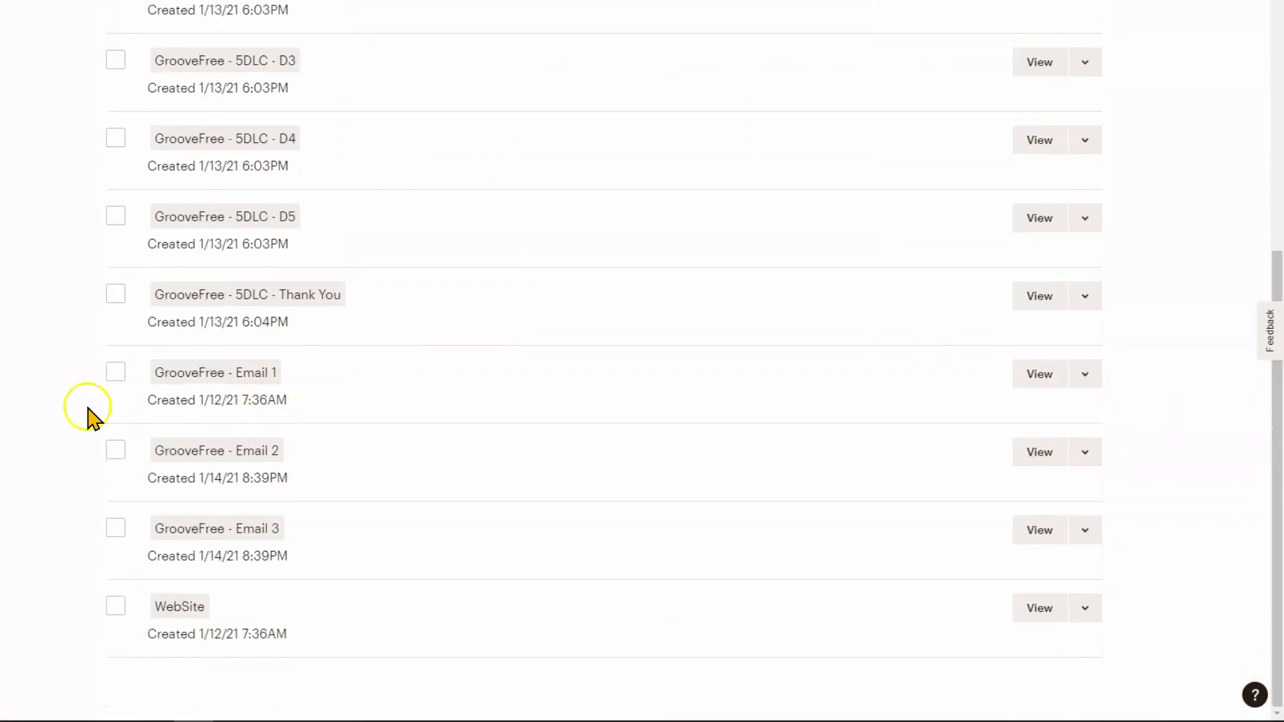
{"action": "left_click", "coordinate": [115, 371]}
{"action": "left_click", "coordinate": [115, 450]}
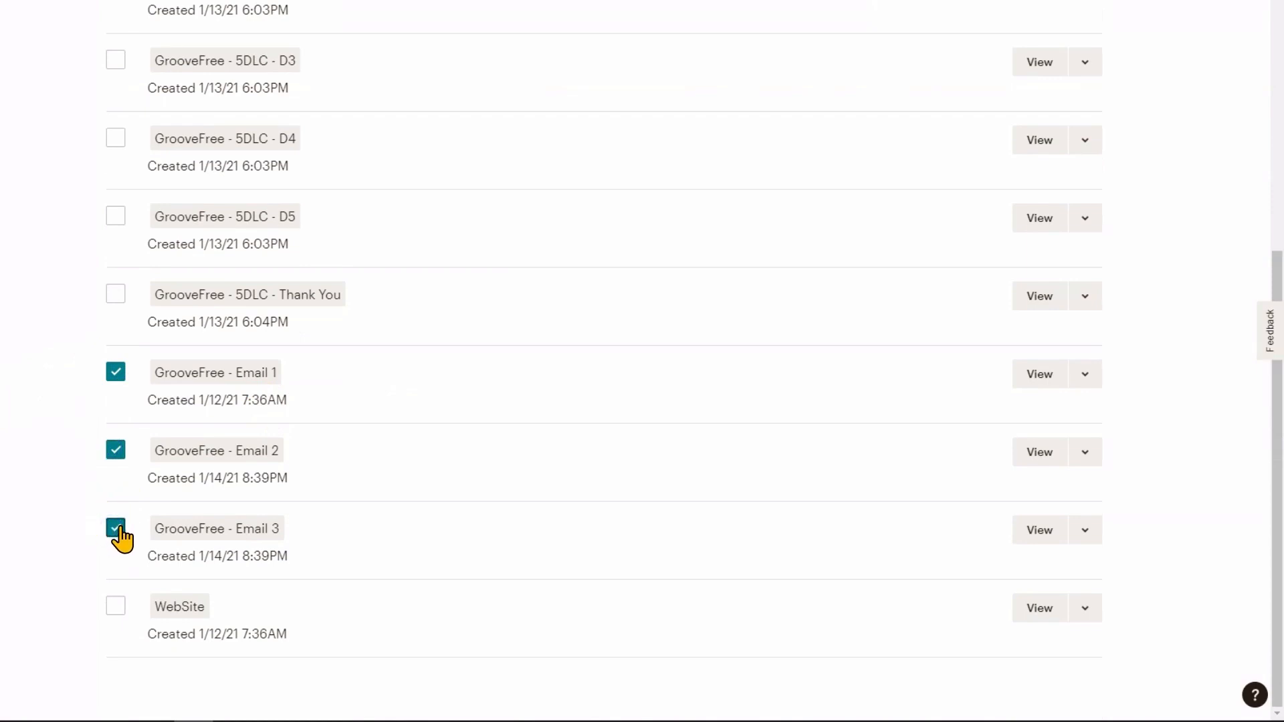
{"action": "scroll", "coordinate": [120, 529], "scroll_direction": "up", "scroll_amount": 8}
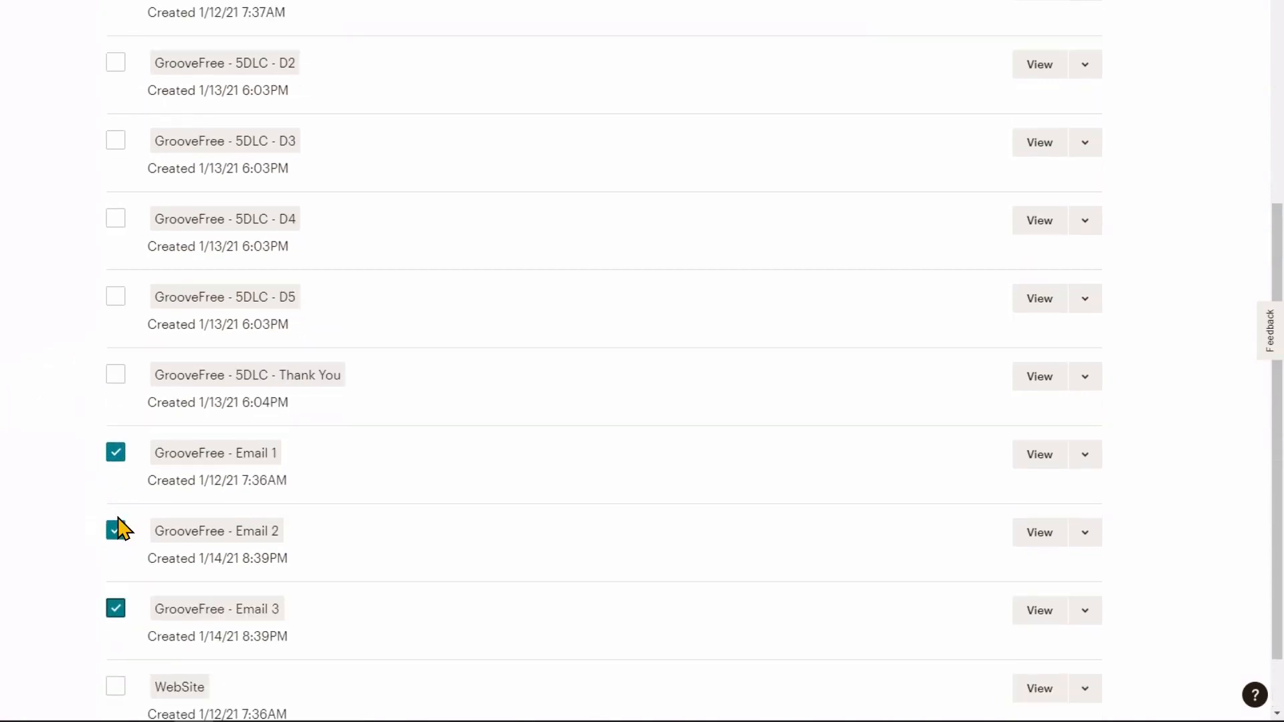
- Create a new audience tag named "Buy Product ABC"
{"action": "left_click", "coordinate": [1056, 355]}
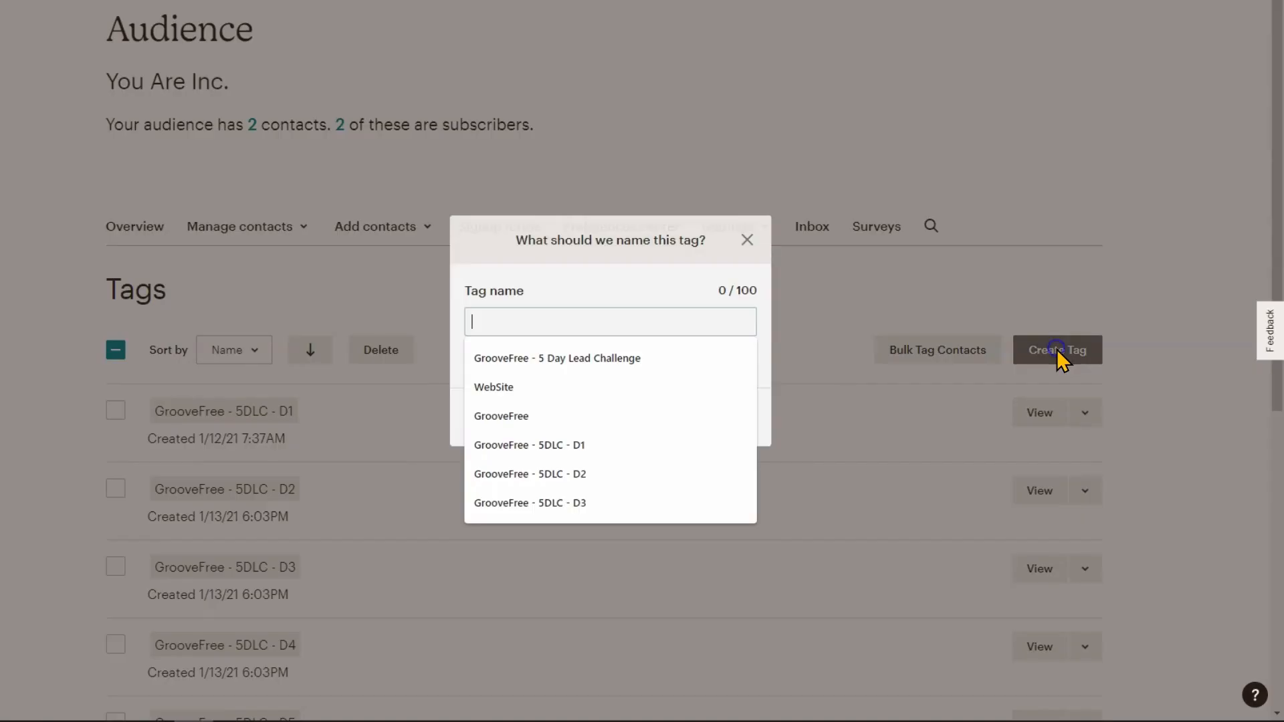
{"action": "left_click", "coordinate": [646, 323]}
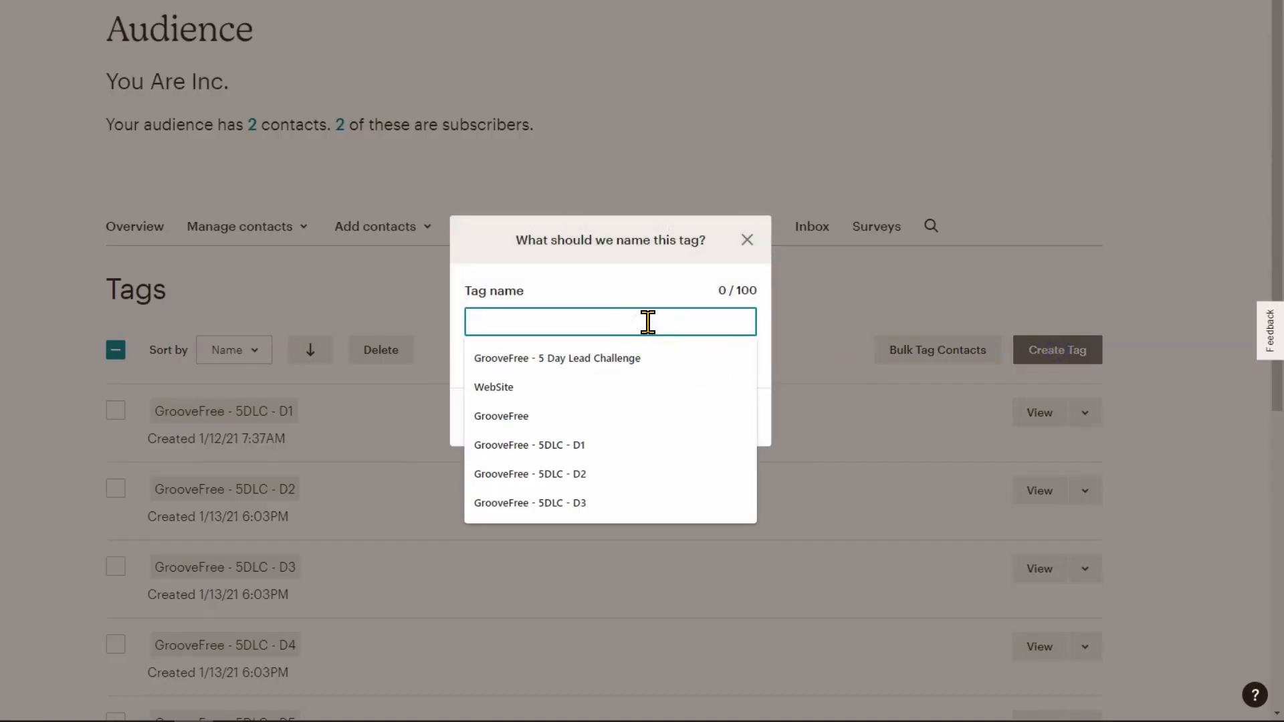
{"action": "type", "text": "Buy Product ABC"}
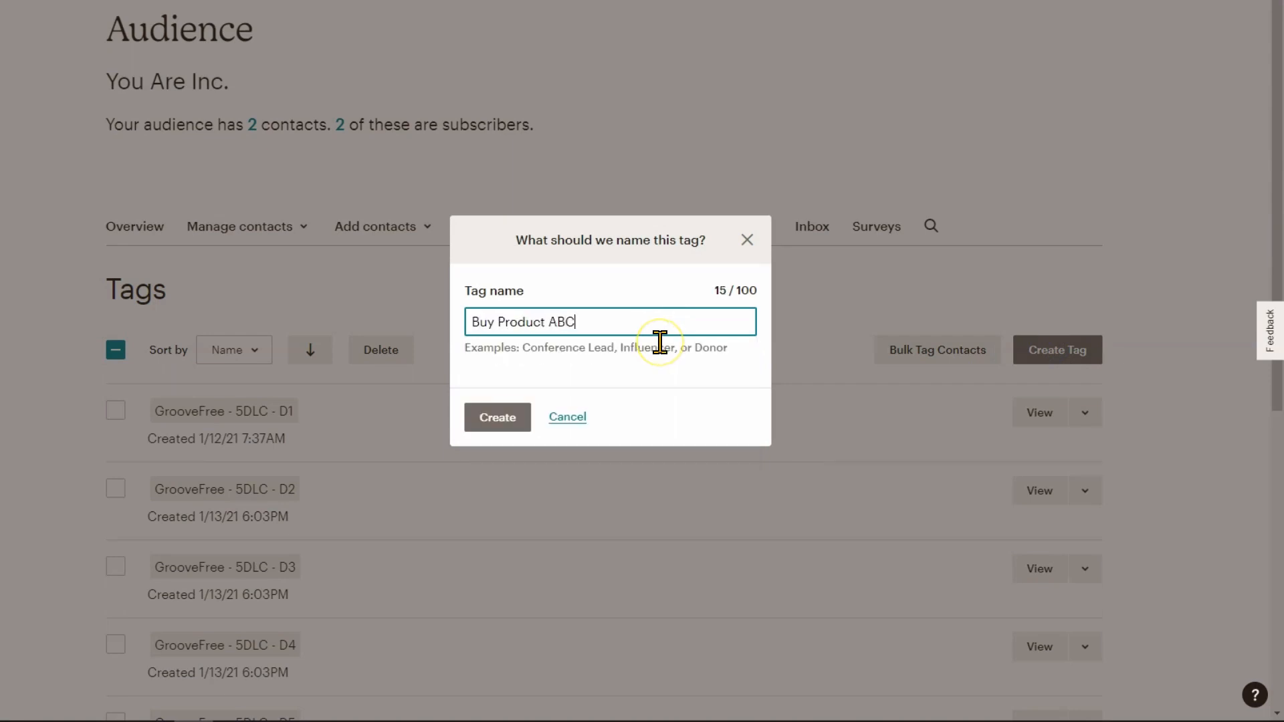
{"action": "left_click", "coordinate": [498, 426]}
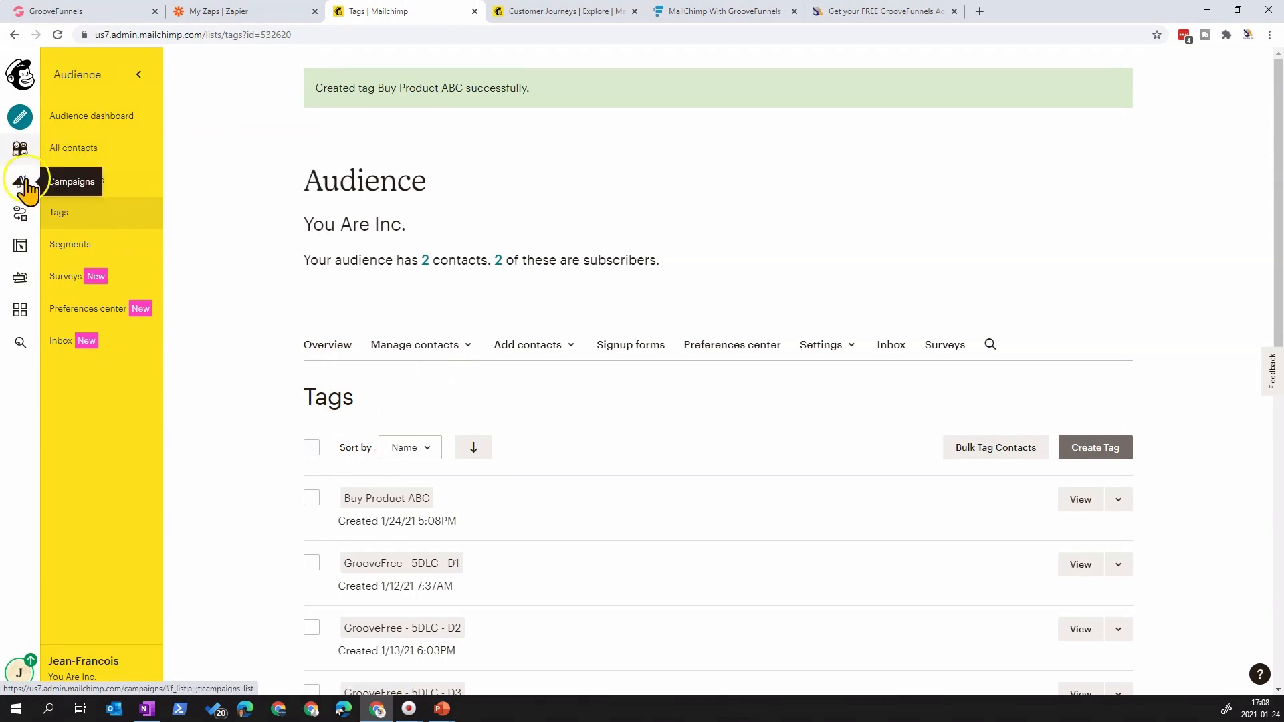
- Start a classic automation from Customer Journeys using the "Email subscribers when they're tagged" type
{"action": "left_click", "coordinate": [20, 217]}
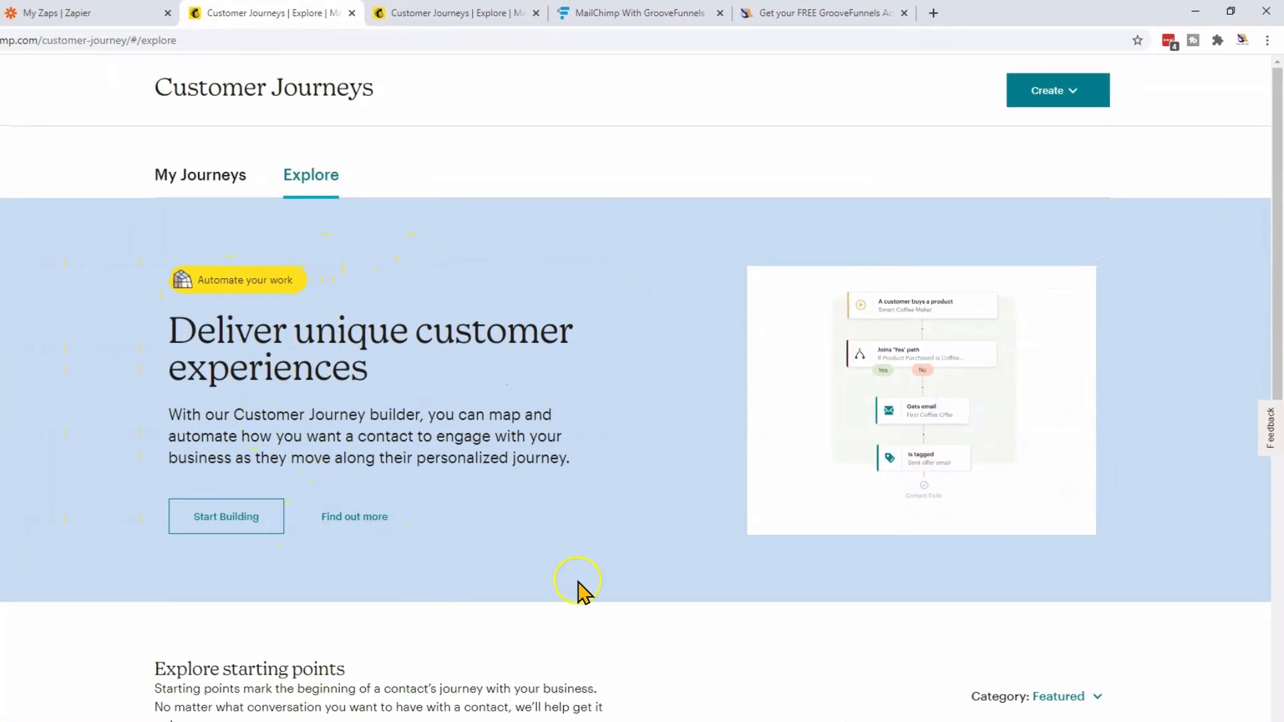
{"action": "scroll", "coordinate": [721, 487], "scroll_direction": "down", "scroll_amount": 5}
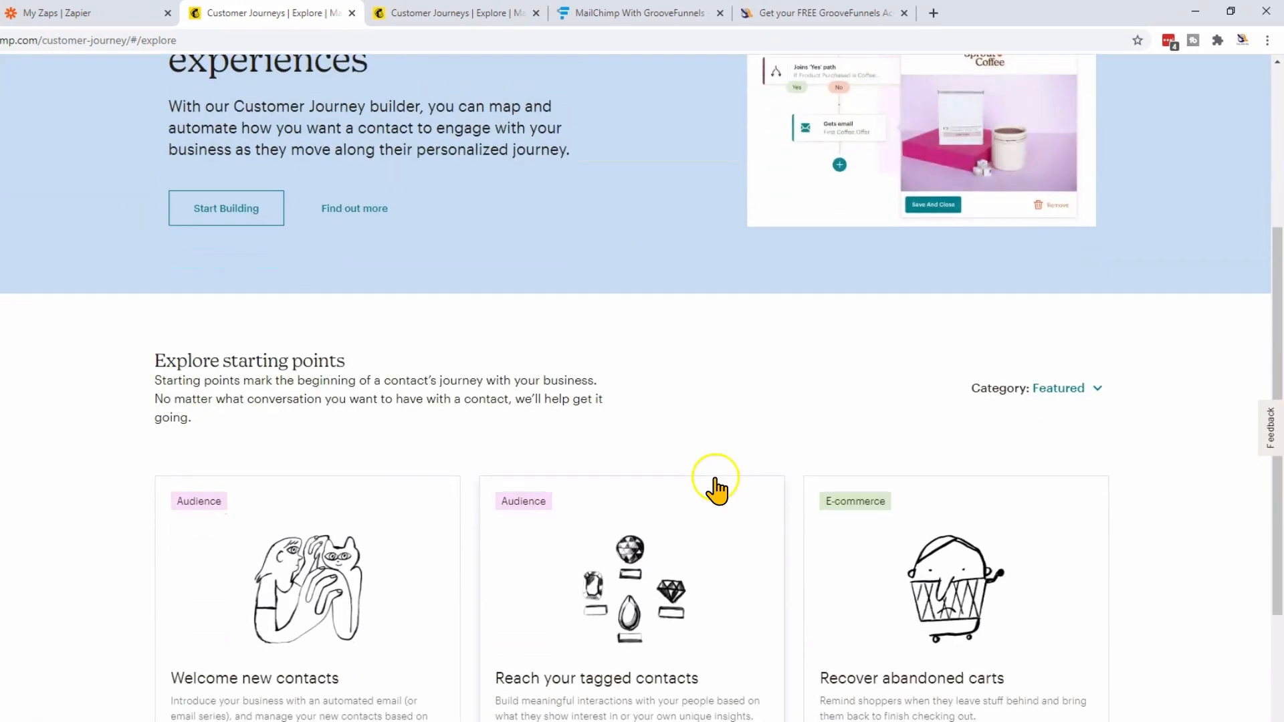
{"action": "scroll", "coordinate": [716, 486], "scroll_direction": "up", "scroll_amount": 5}
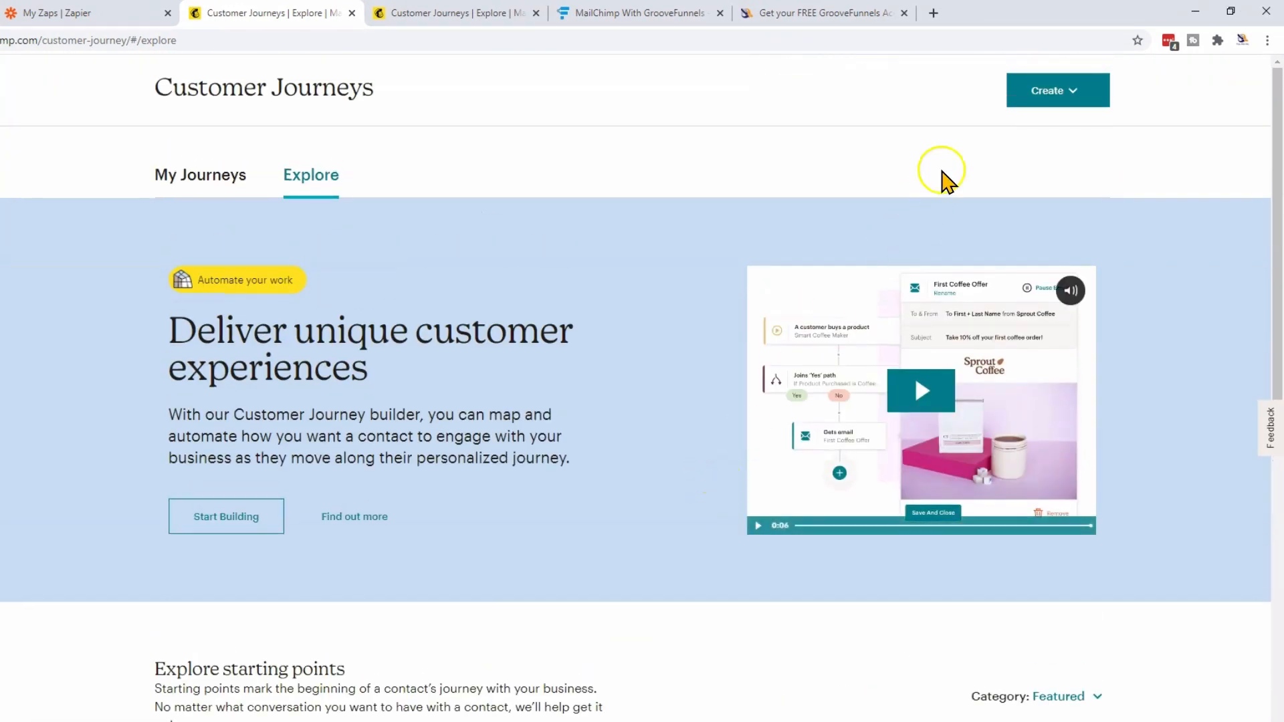
{"action": "left_click", "coordinate": [1096, 91]}
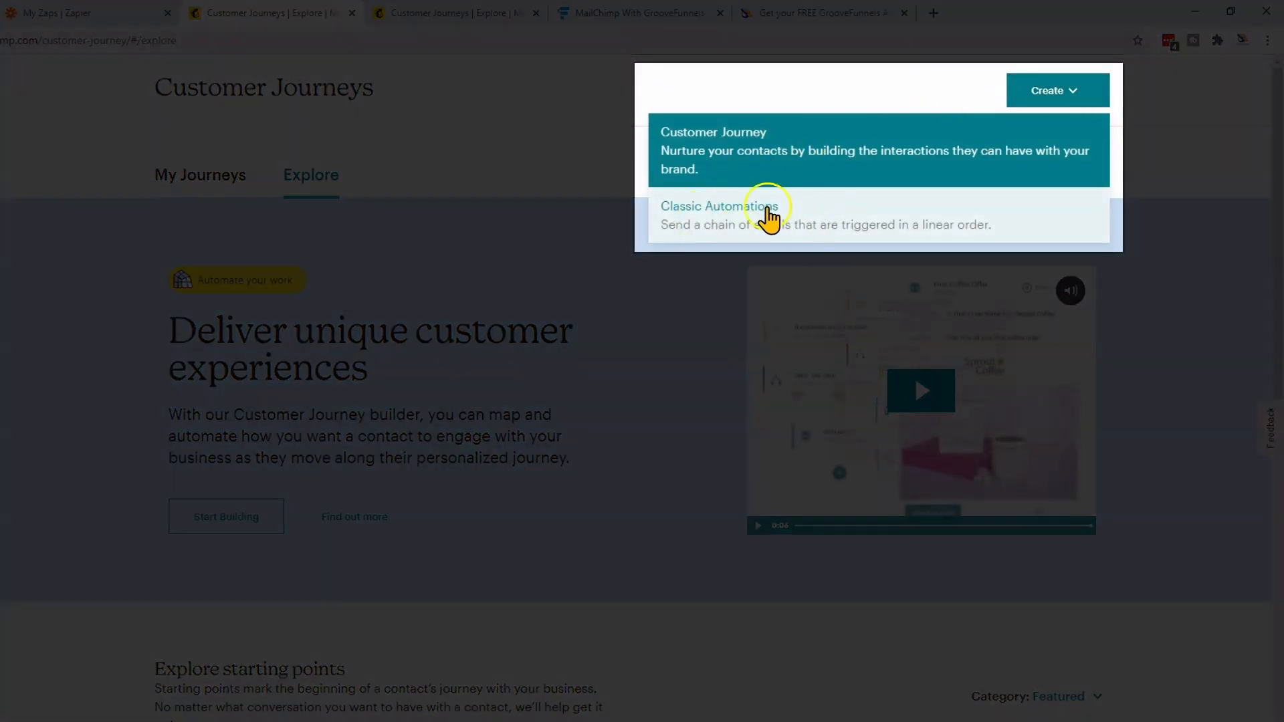
{"action": "left_click", "coordinate": [802, 224]}
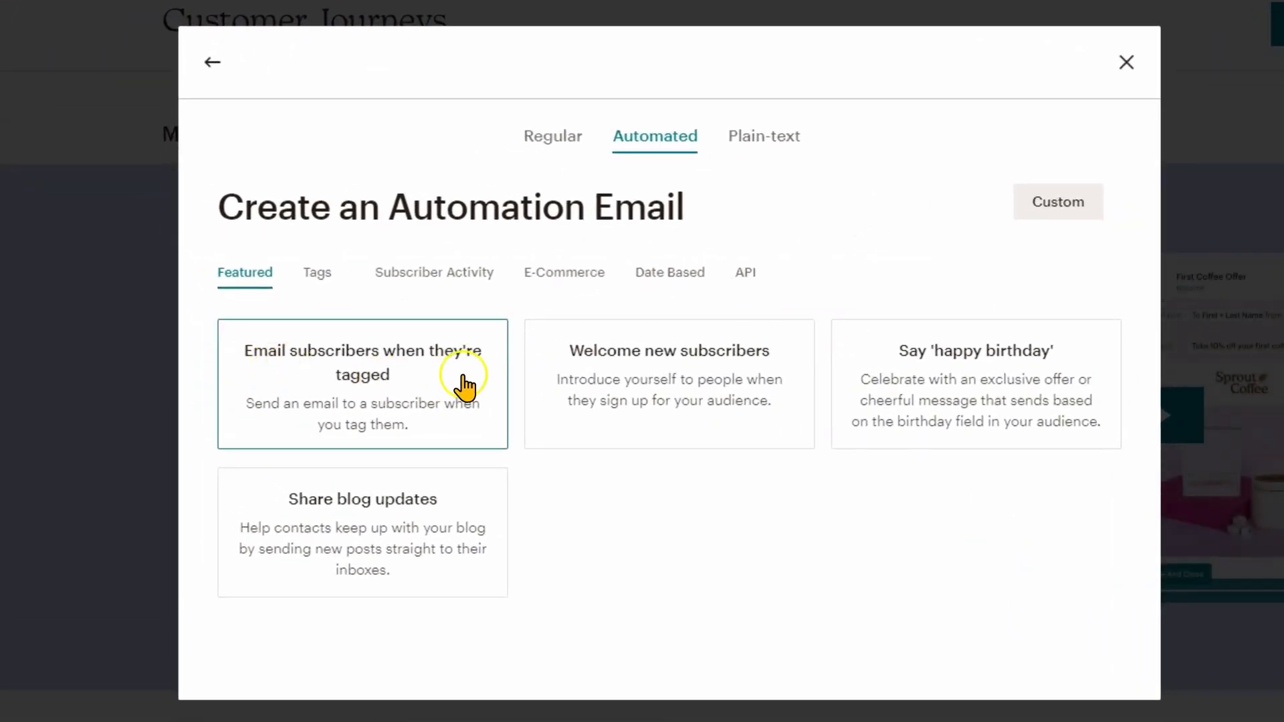
{"action": "left_click", "coordinate": [429, 378]}
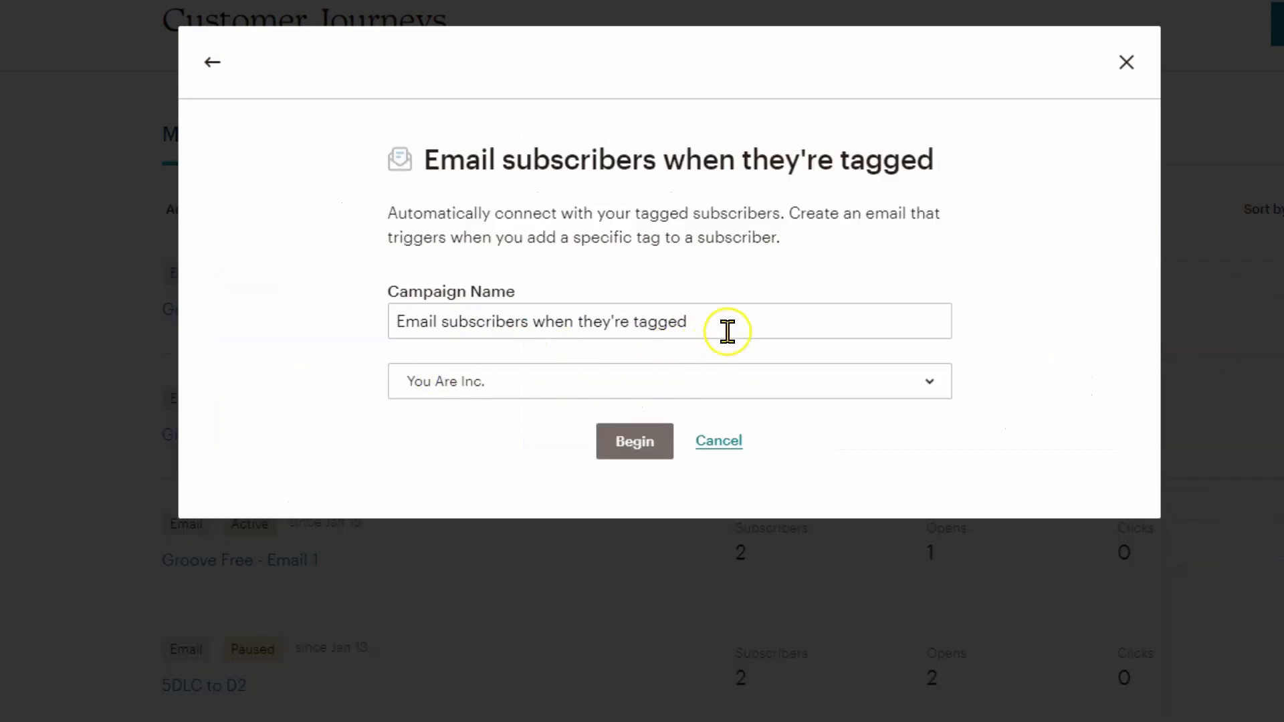
- Name the campaign "User Buy Product ABC", keep the You Are Inc. audience, and begin building the automation
{"action": "left_click_drag", "start_coordinate": [728, 329], "coordinate": [234, 328]}
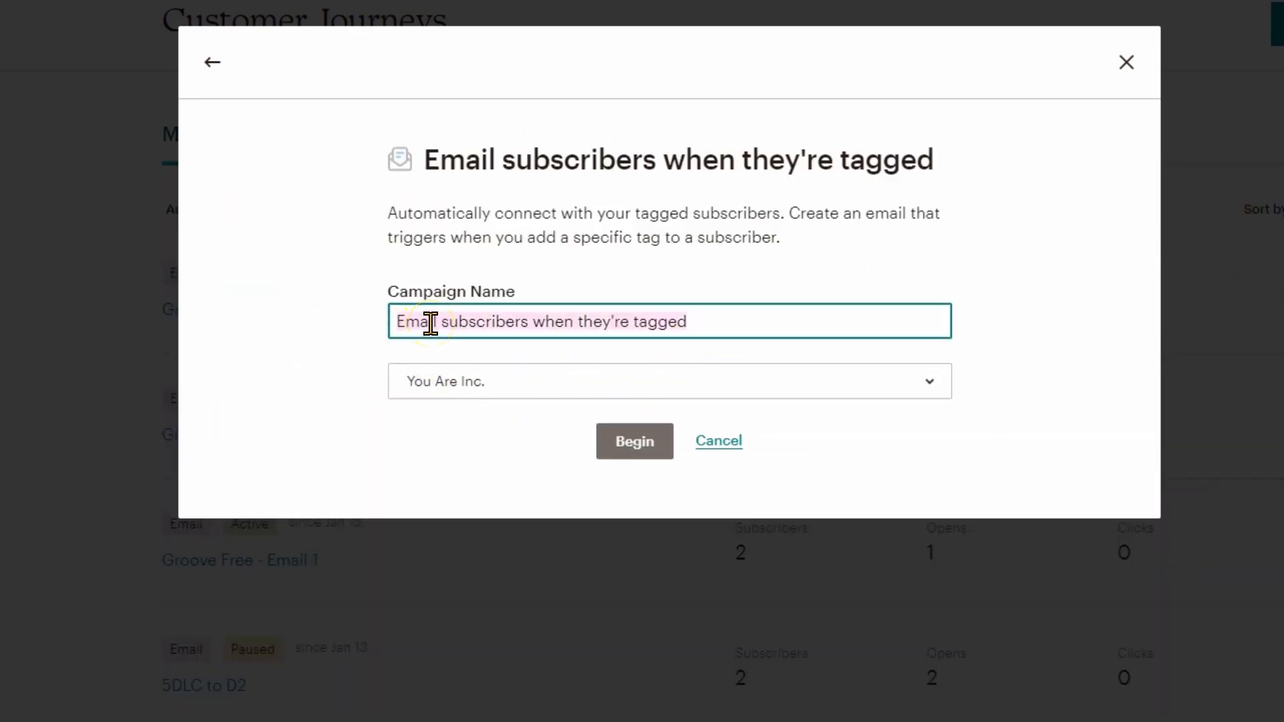
{"action": "type", "text": "User"}
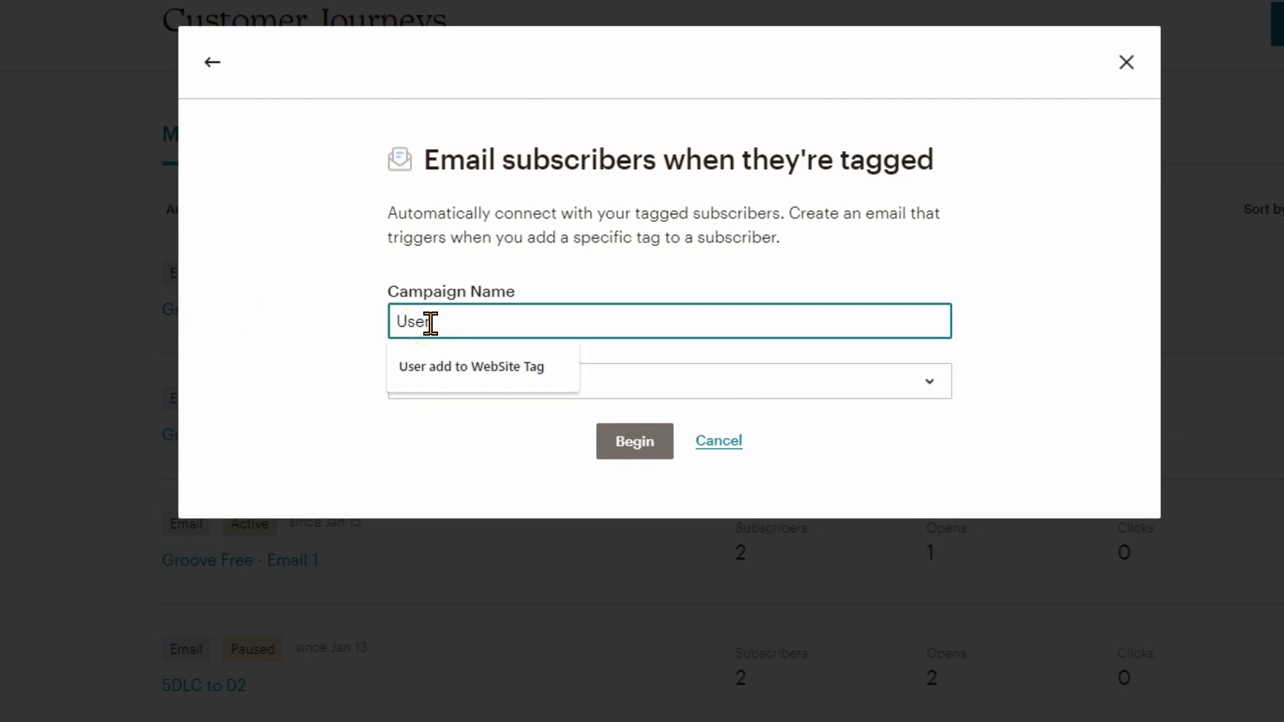
{"action": "type", "text": " Buy Product ABC"}
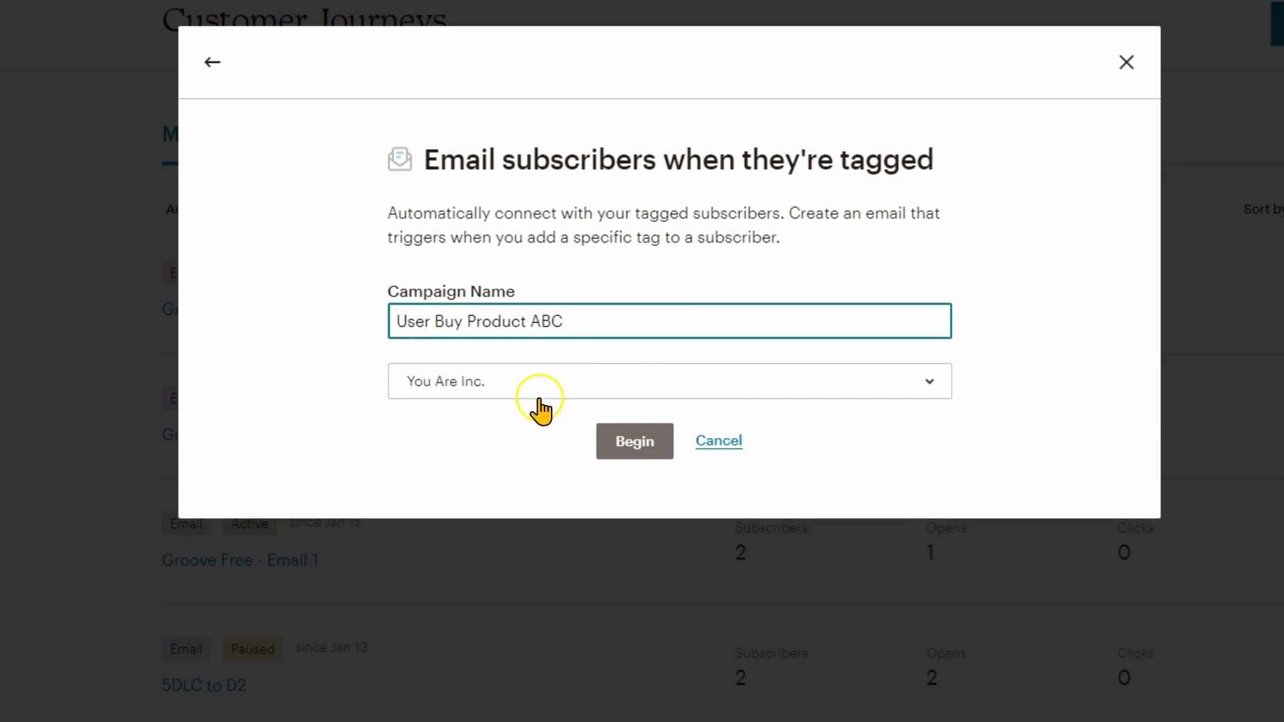
{"action": "left_click", "coordinate": [539, 397]}
{"action": "left_click", "coordinate": [539, 397]}
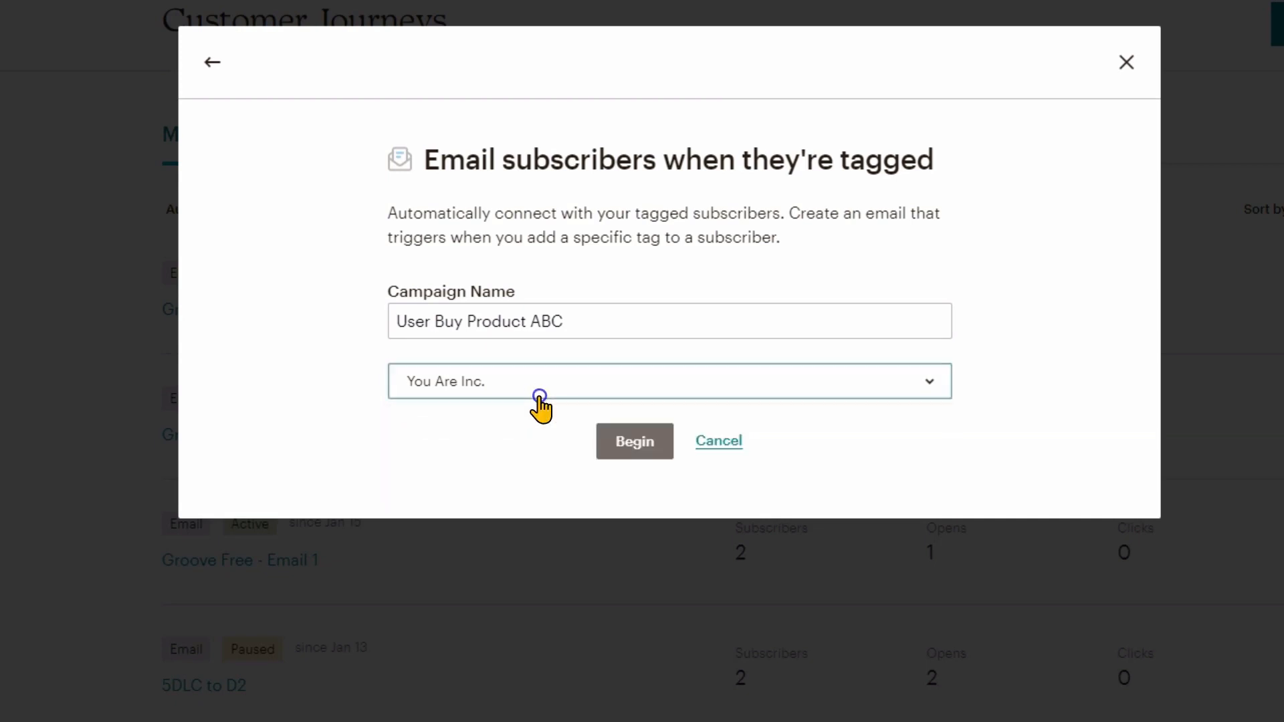
{"action": "left_click", "coordinate": [631, 445]}
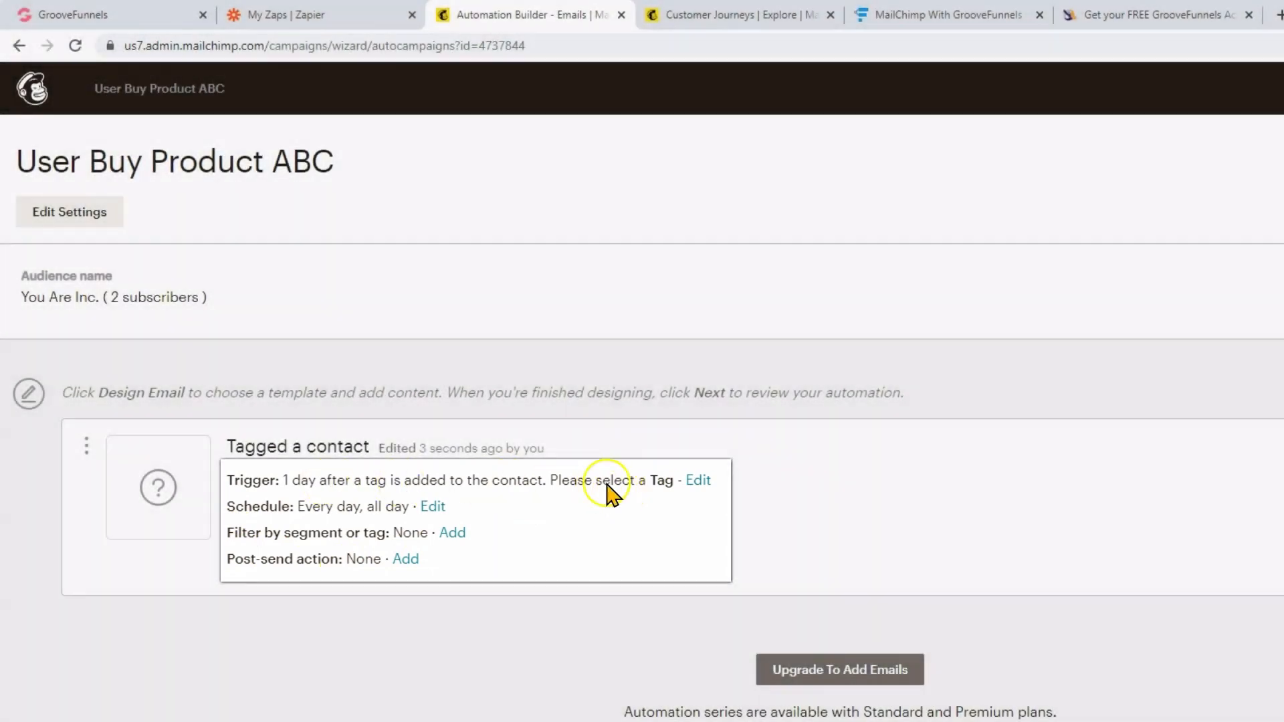
- Set the email's trigger to 1 hour after the Buy Product ABC tag is added and update it
{"action": "left_click", "coordinate": [699, 482]}
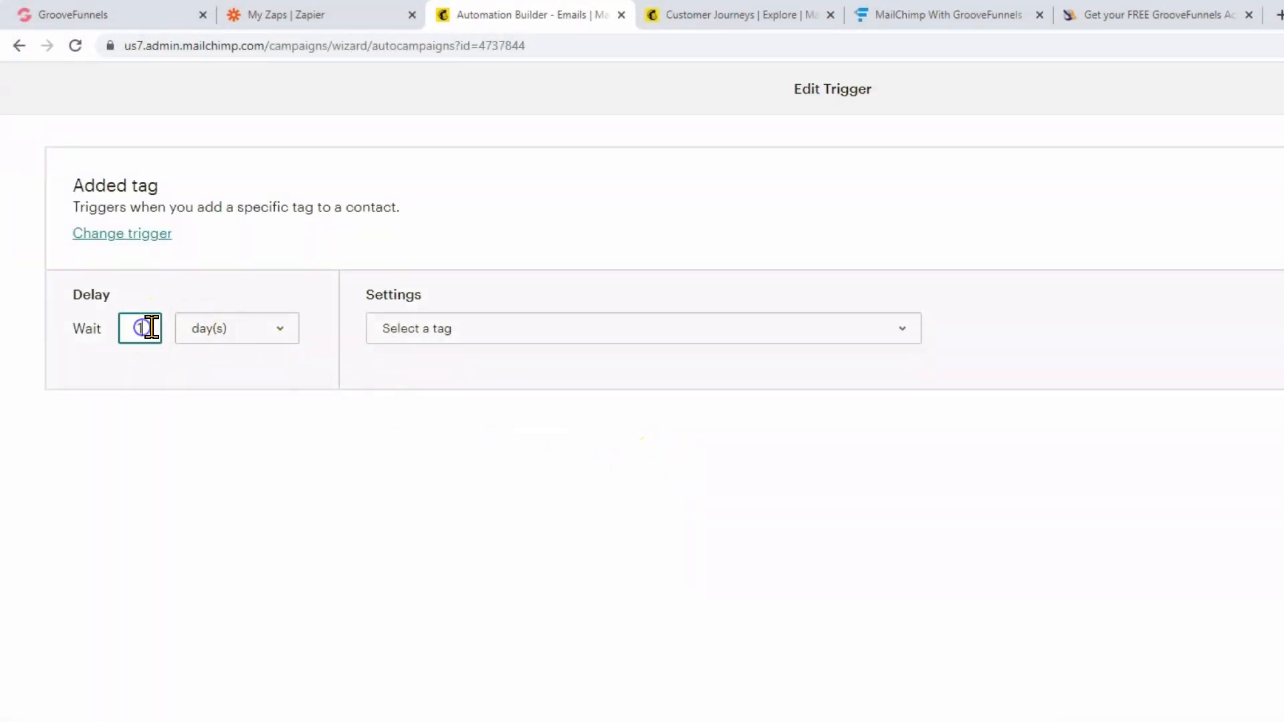
{"action": "left_click", "coordinate": [207, 330]}
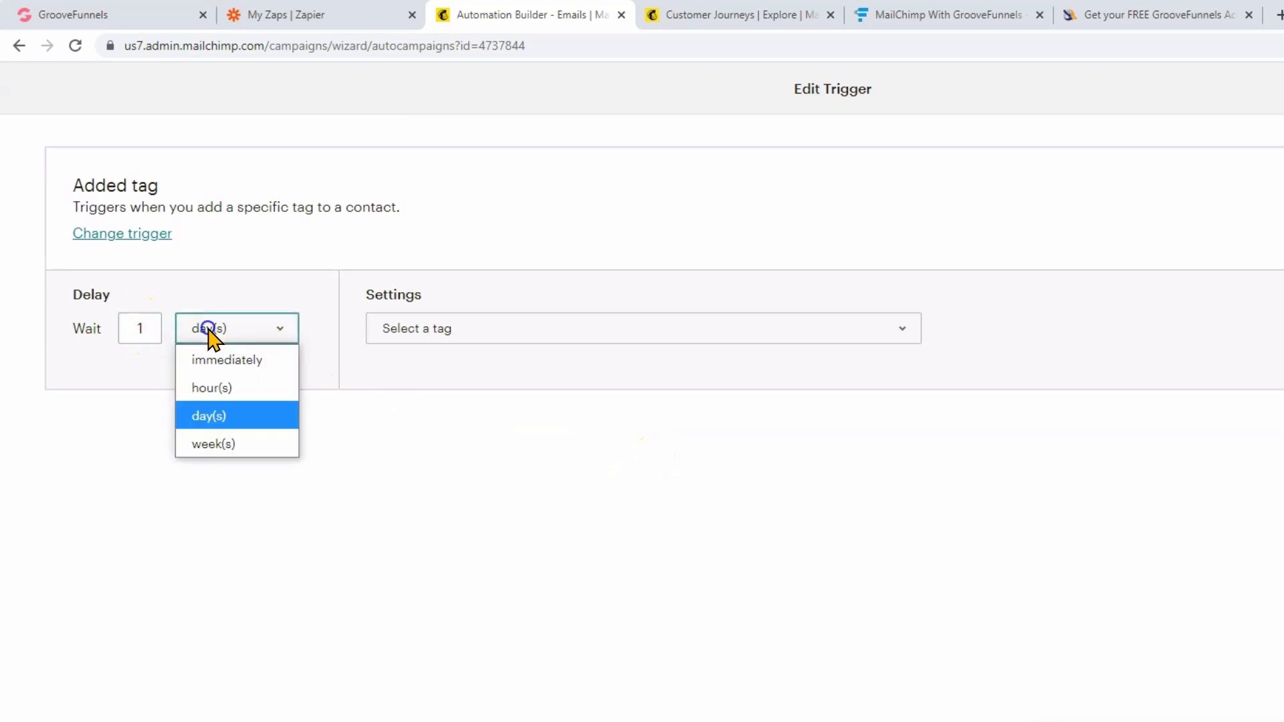
{"action": "left_click", "coordinate": [224, 388]}
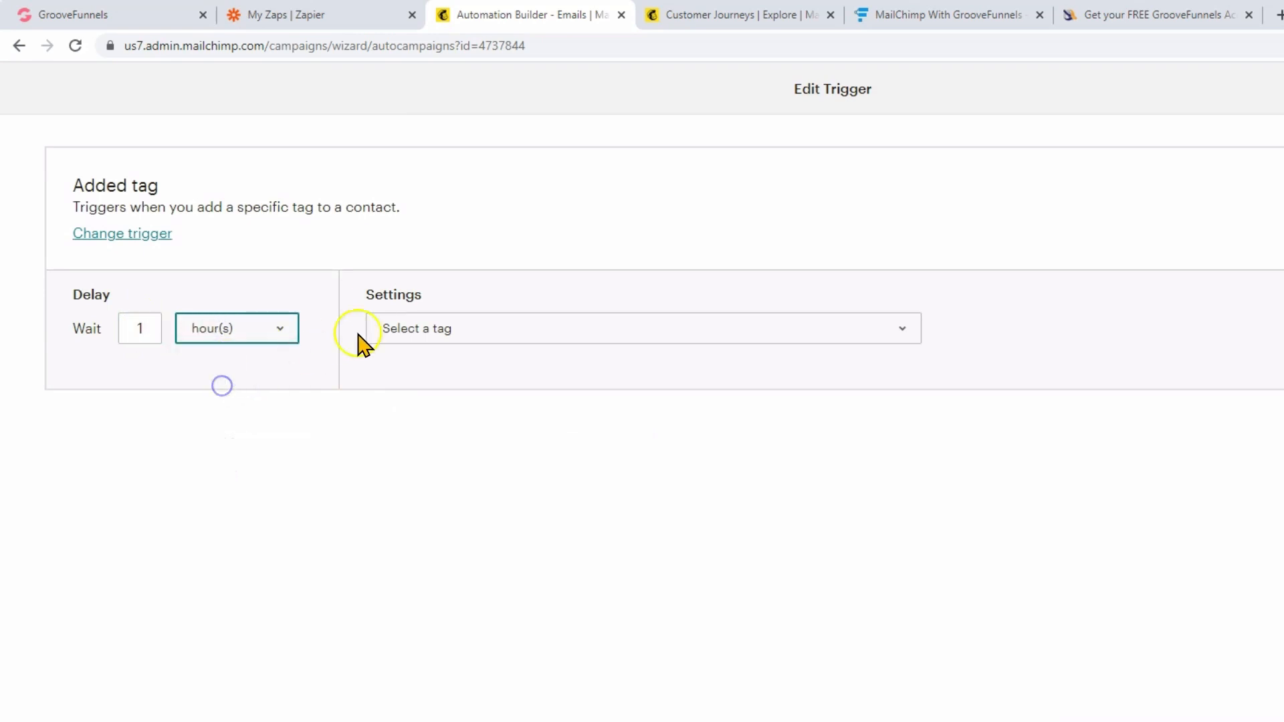
{"action": "left_click", "coordinate": [472, 327]}
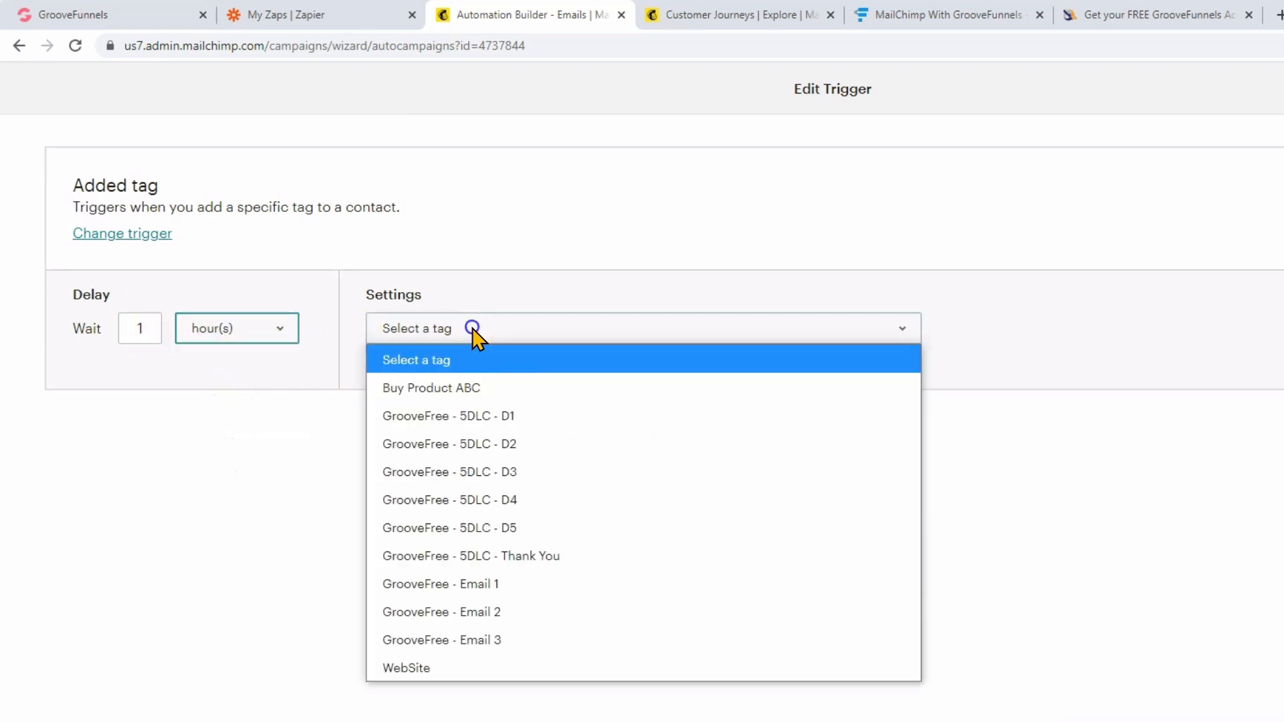
{"action": "left_click", "coordinate": [431, 389]}
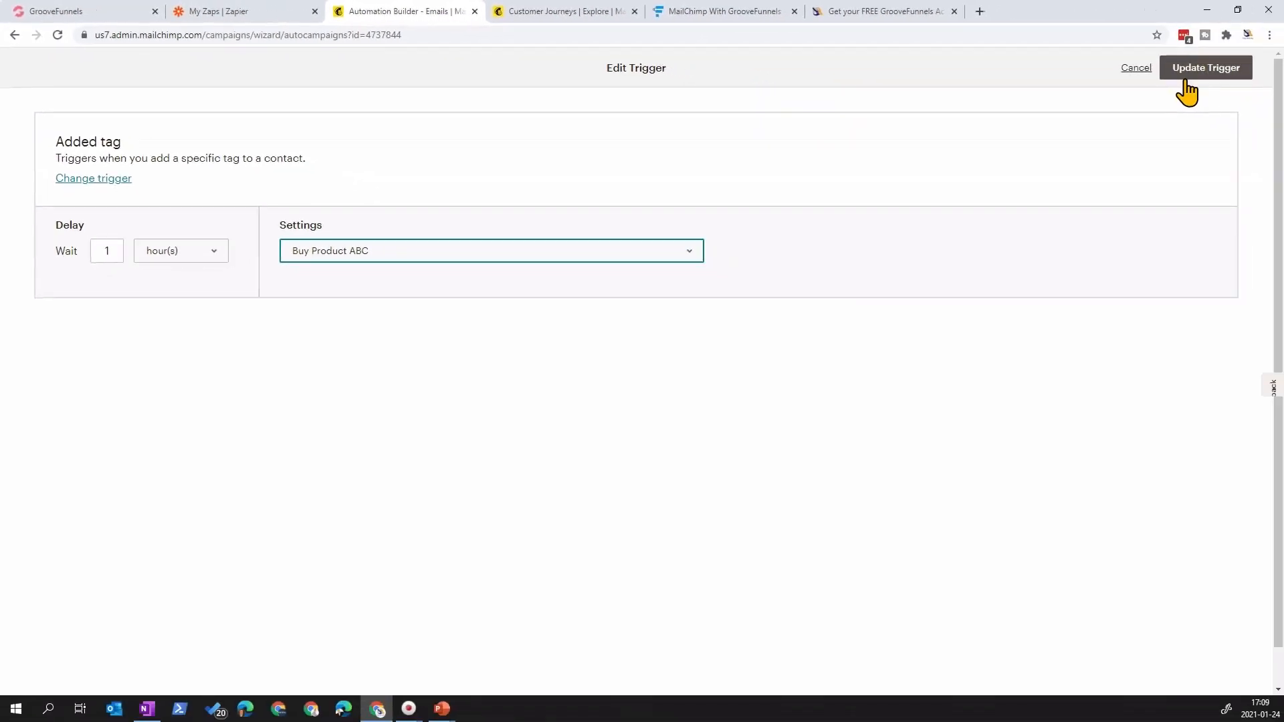
{"action": "left_click", "coordinate": [1190, 75]}
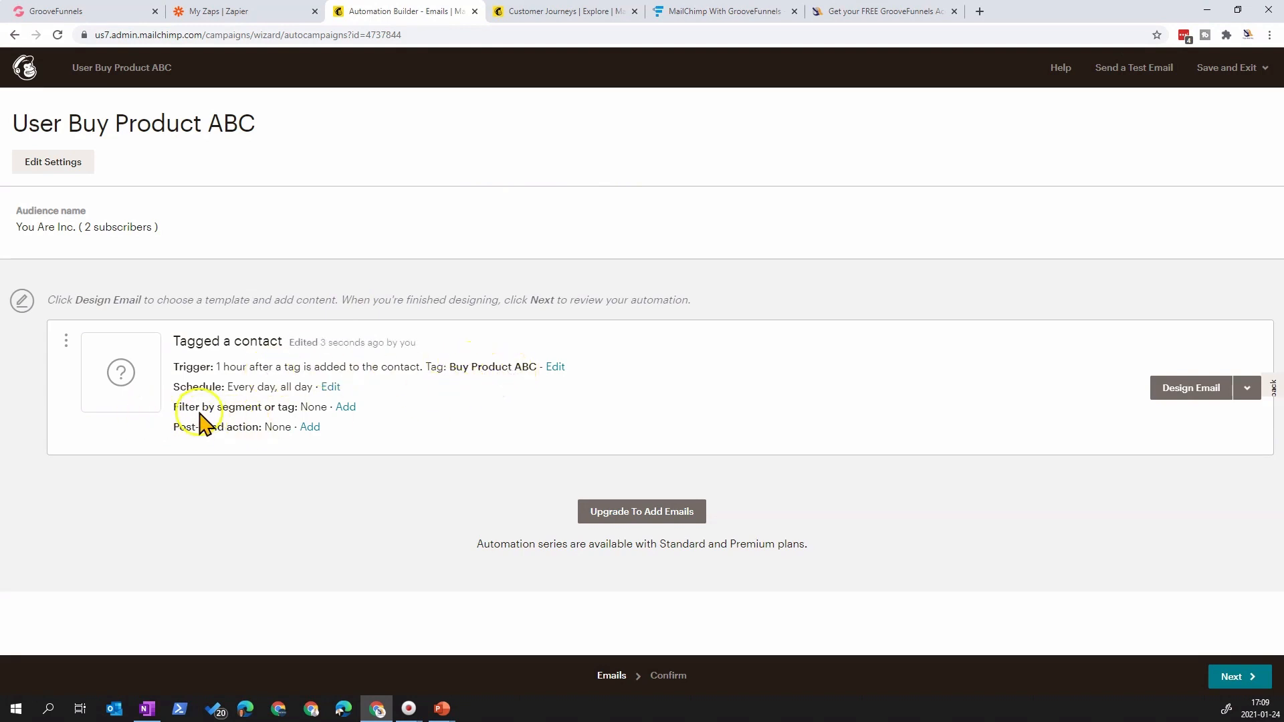
- Add a post-send action to the email that adds the WebSite tag to the contact
{"action": "left_click", "coordinate": [312, 427]}
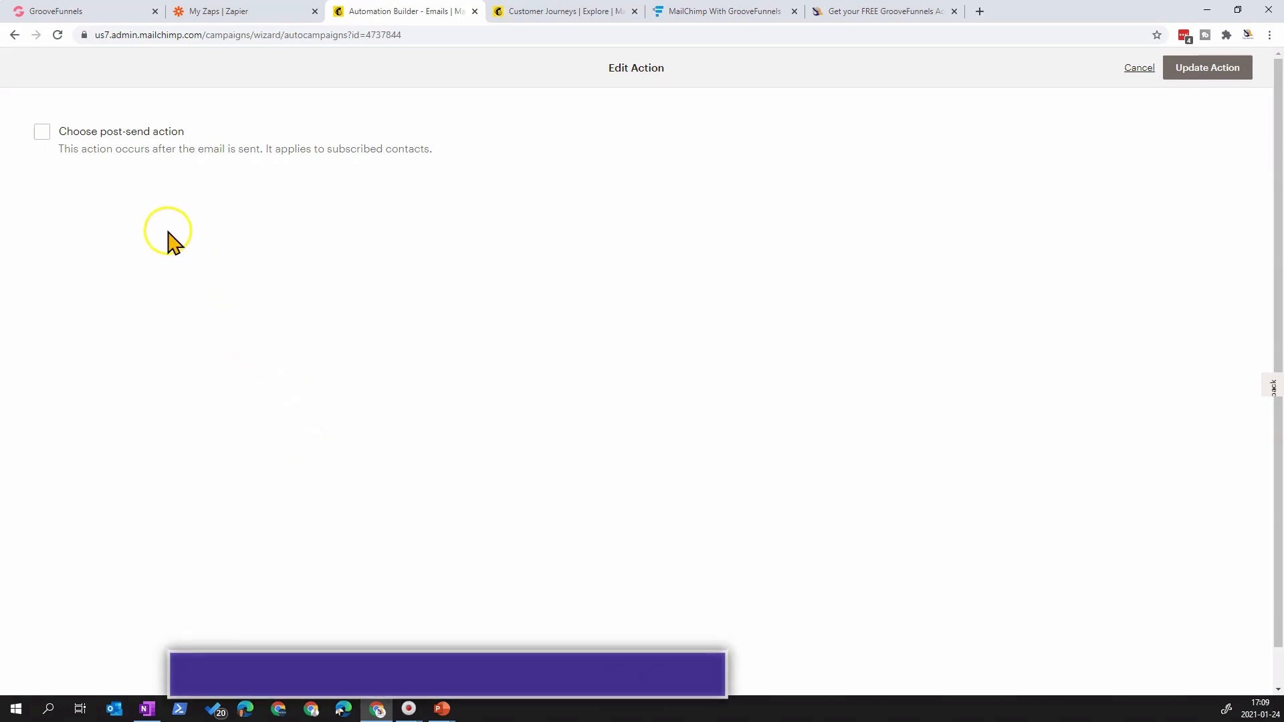
{"action": "left_click", "coordinate": [138, 134]}
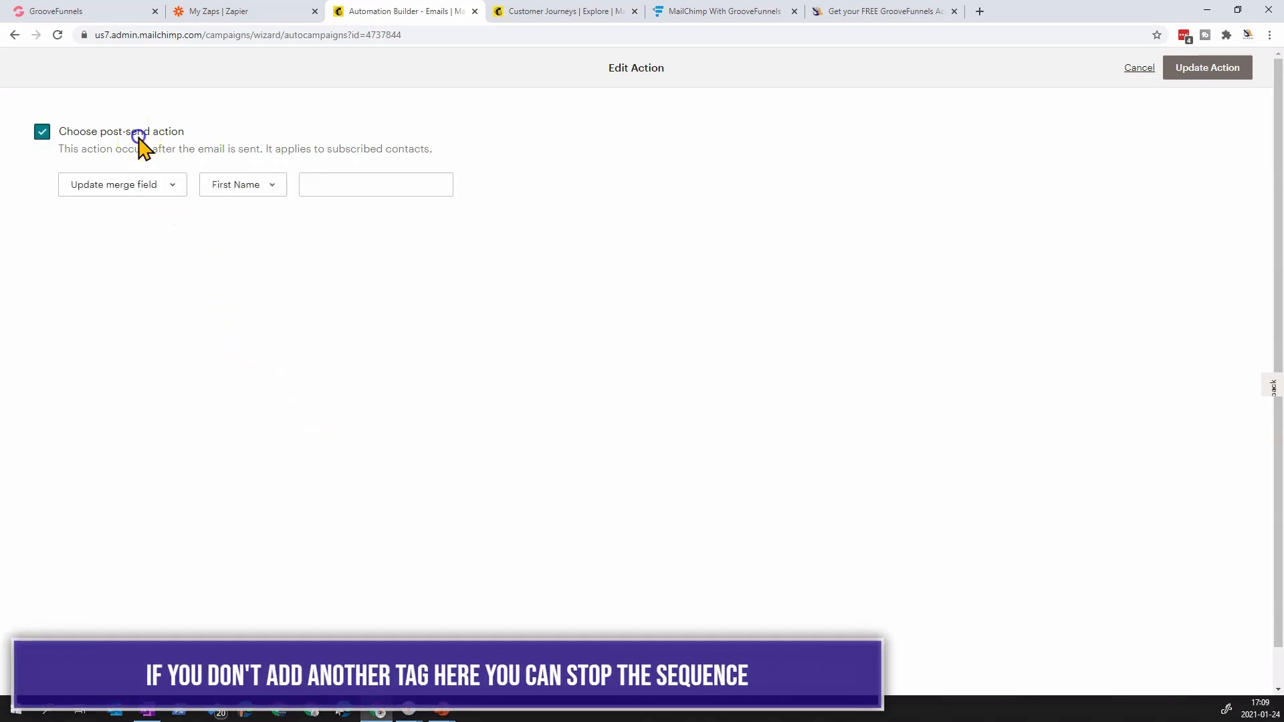
{"action": "left_click", "coordinate": [150, 185]}
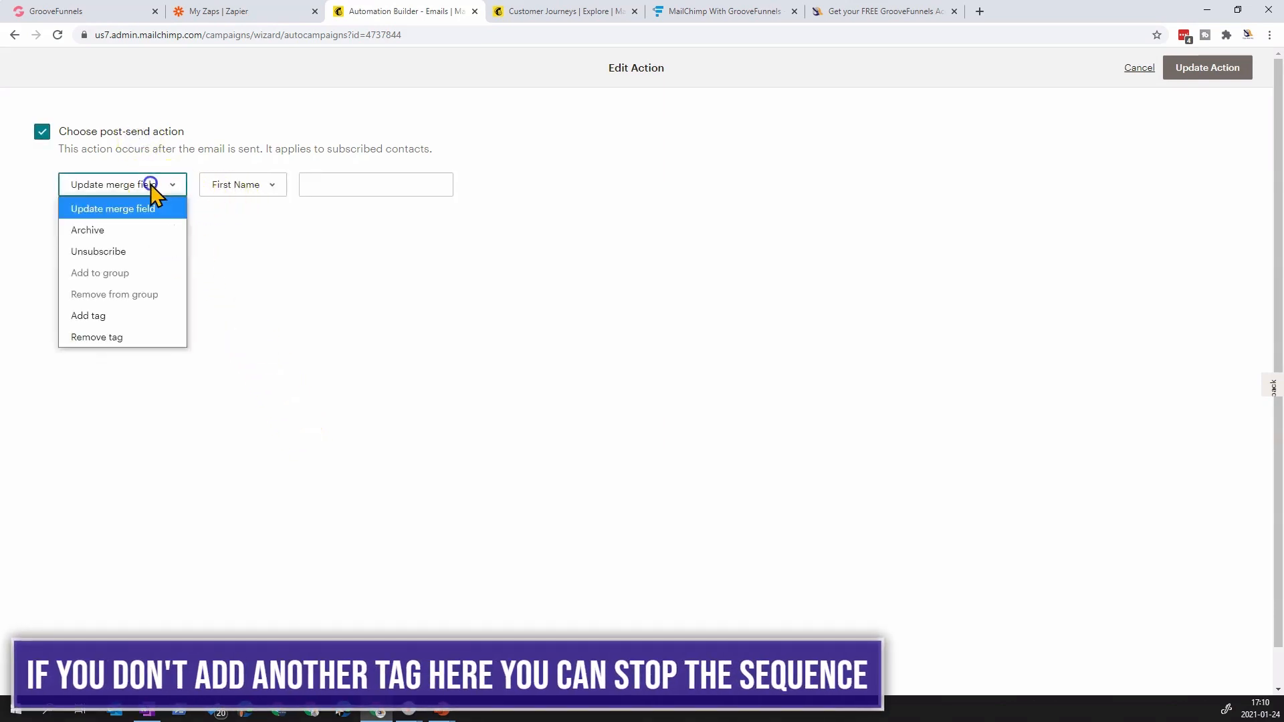
{"action": "left_click", "coordinate": [119, 320]}
{"action": "left_click", "coordinate": [311, 185]}
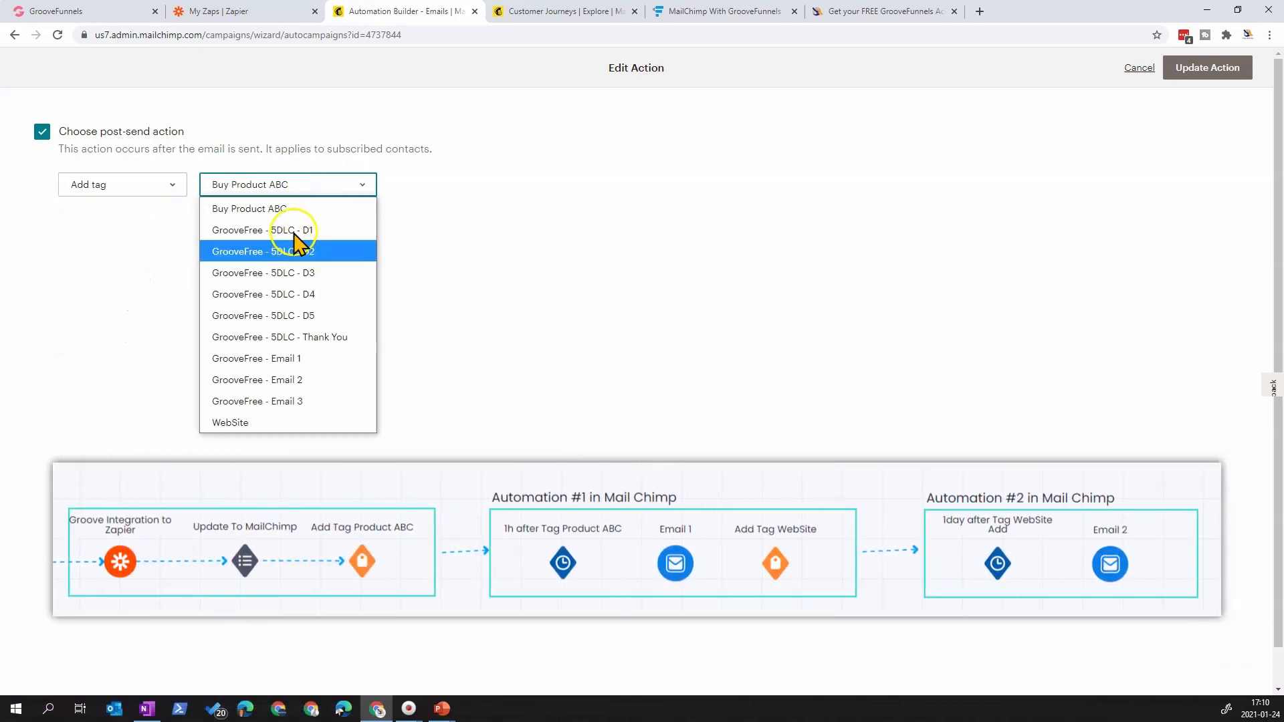
{"action": "left_click", "coordinate": [280, 429]}
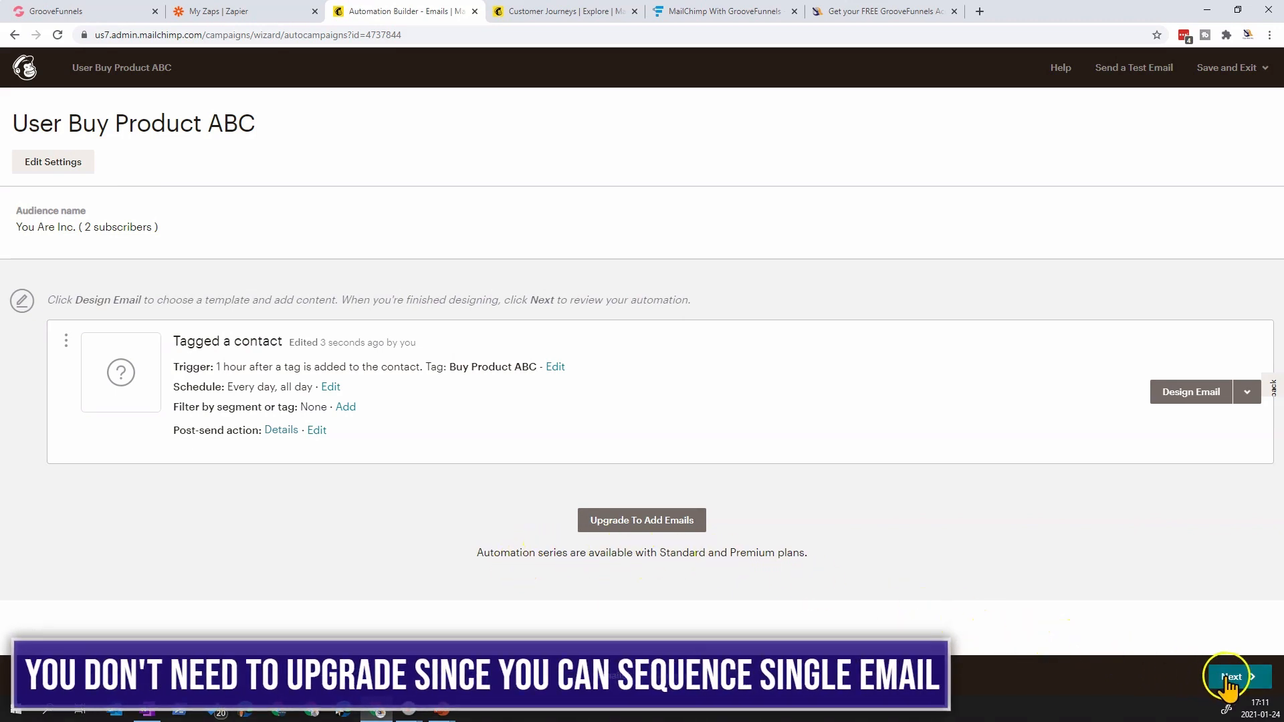
- Save and exit the User Buy Product ABC automation as a draft without starting it
{"action": "left_click", "coordinate": [1225, 69]}
{"action": "left_click", "coordinate": [1233, 105]}
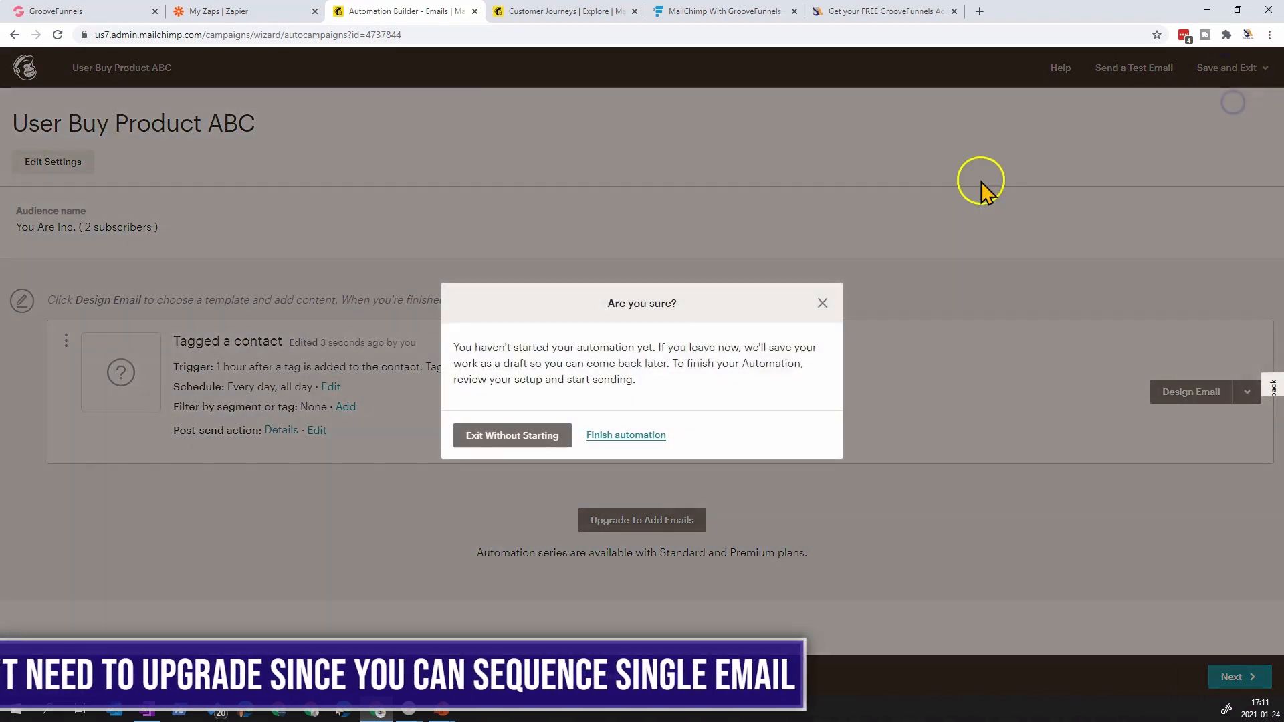
{"action": "left_click", "coordinate": [518, 441]}
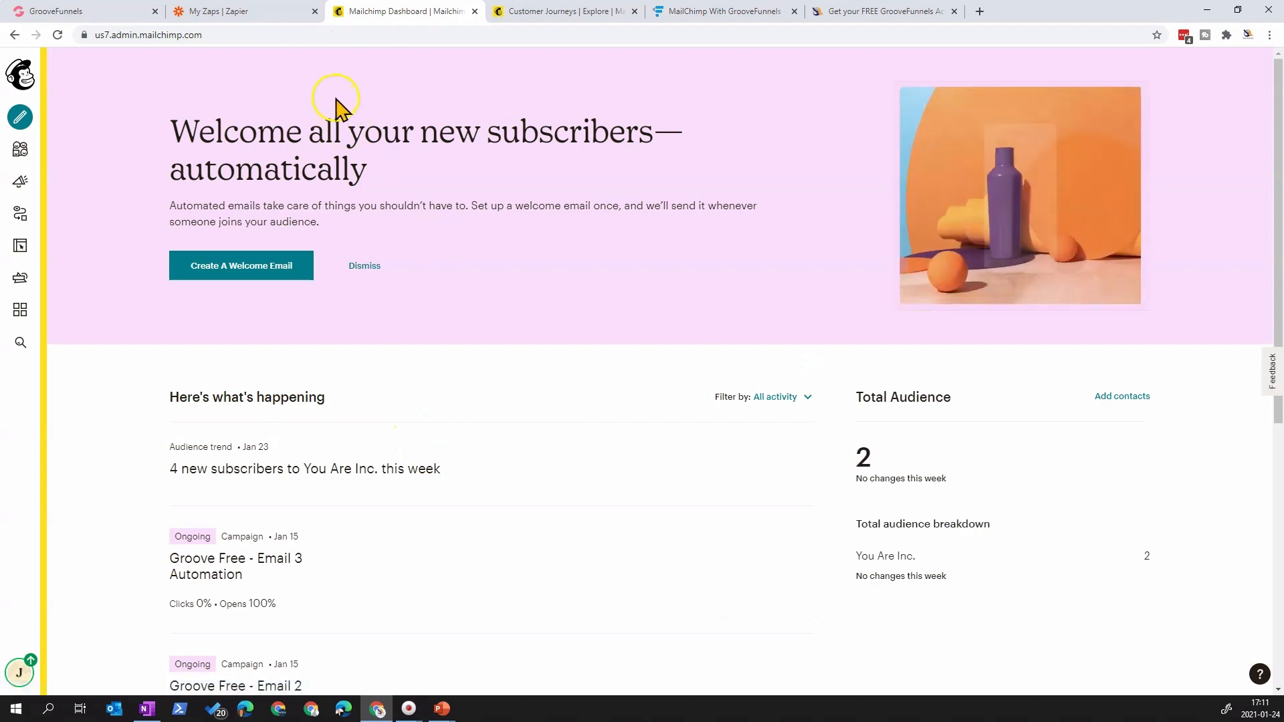
- Switch to GrooveFunnels and open the LP1 - GP For Free page in the page builder
{"action": "left_click", "coordinate": [553, 12]}
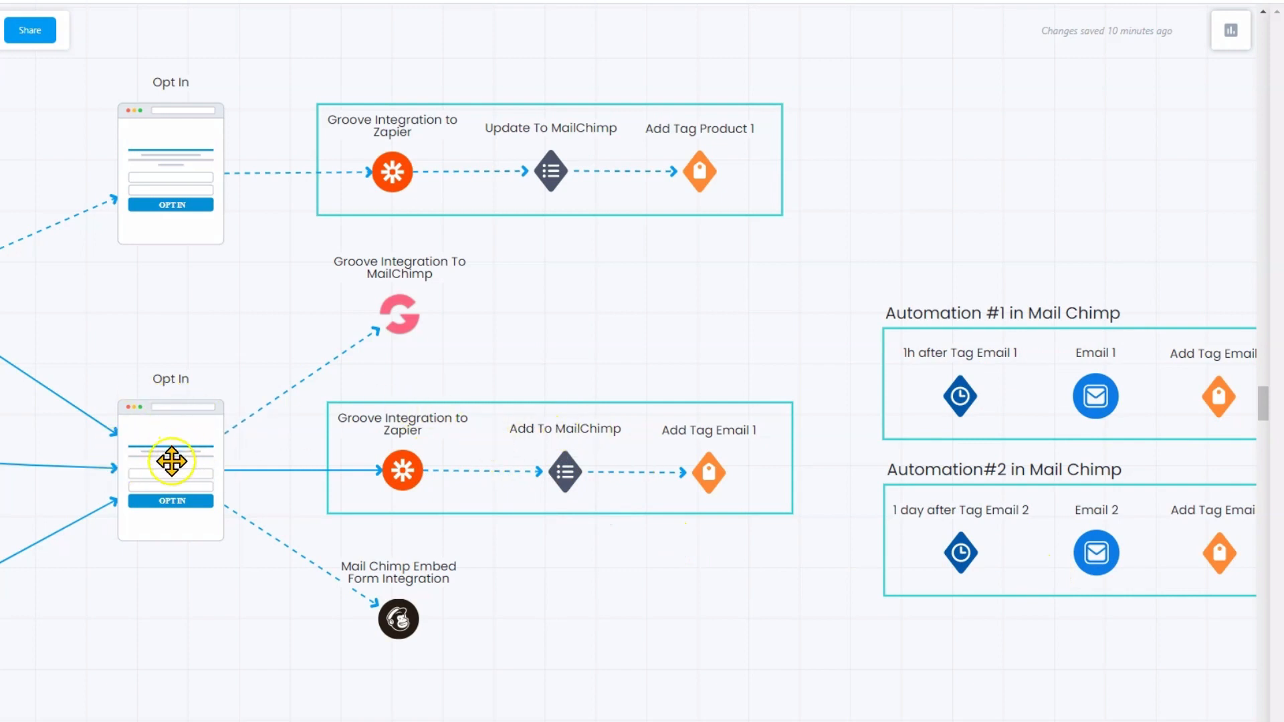
{"action": "mouse_move", "coordinate": [513, 475]}
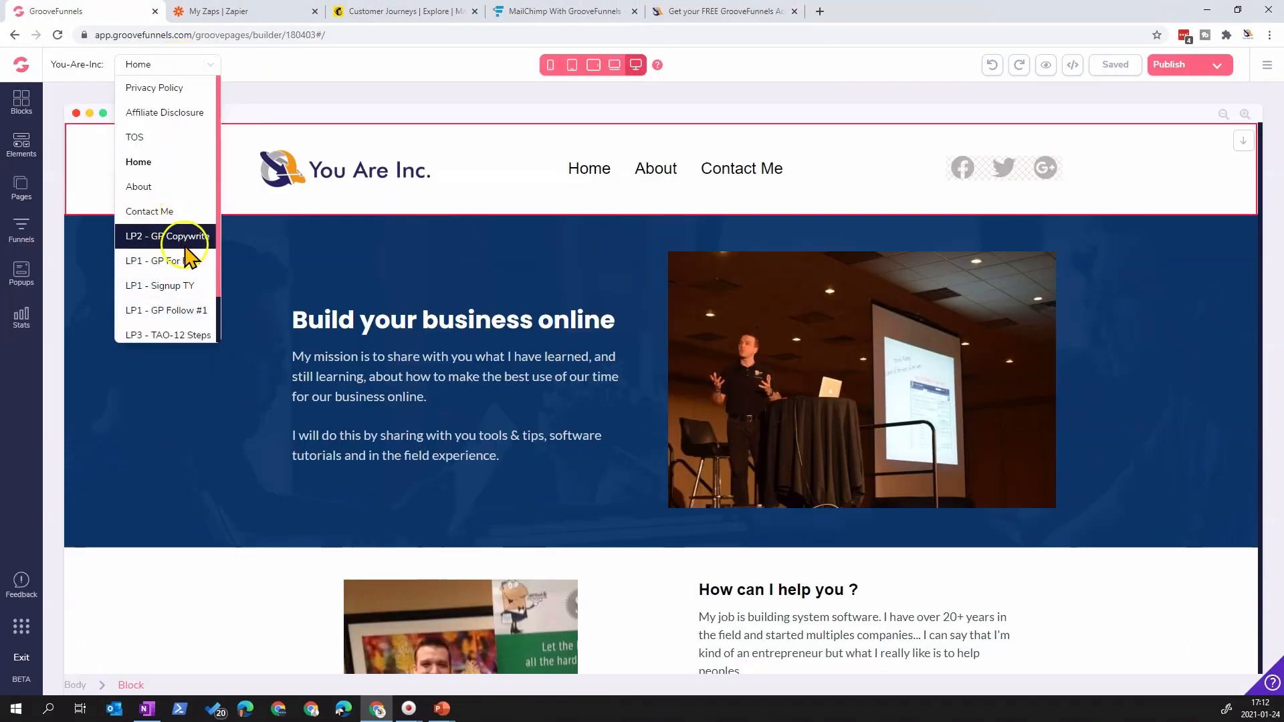
{"action": "left_click", "coordinate": [190, 263]}
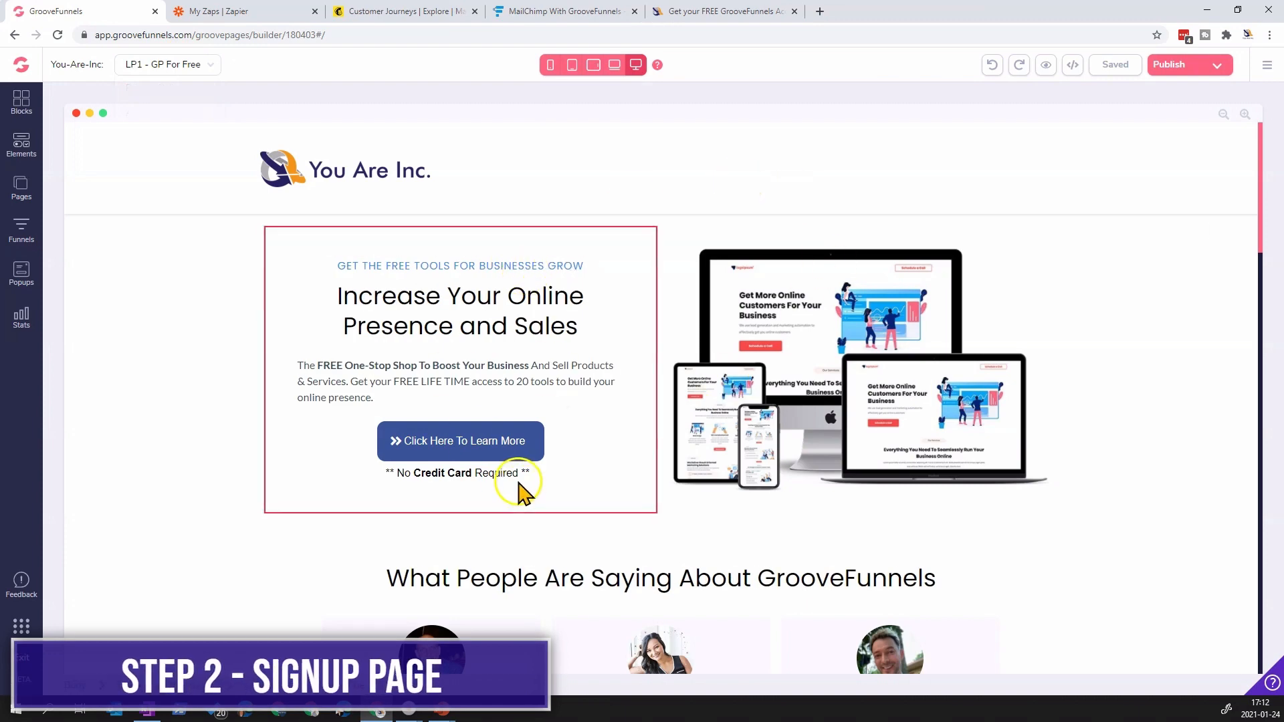
- View the published groovepage-free page, open its signup popup from the learn-more button, and close it
{"action": "left_click", "coordinate": [744, 14]}
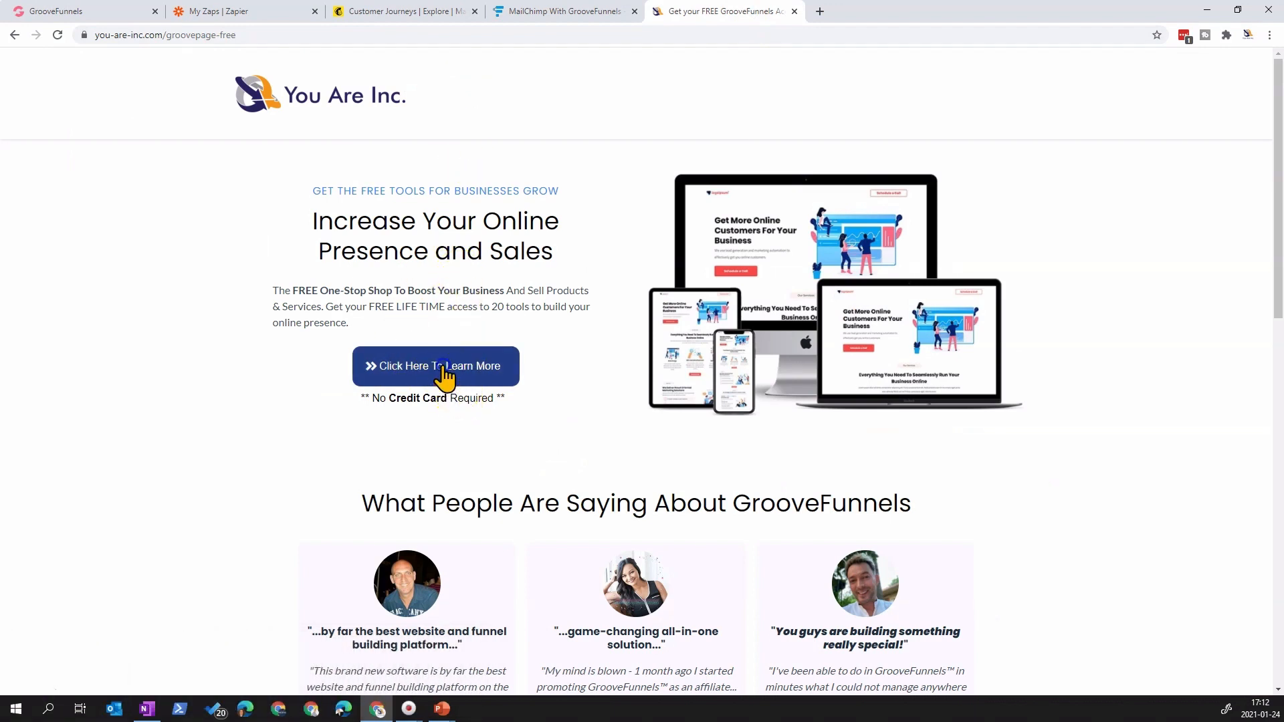
{"action": "left_click", "coordinate": [444, 376]}
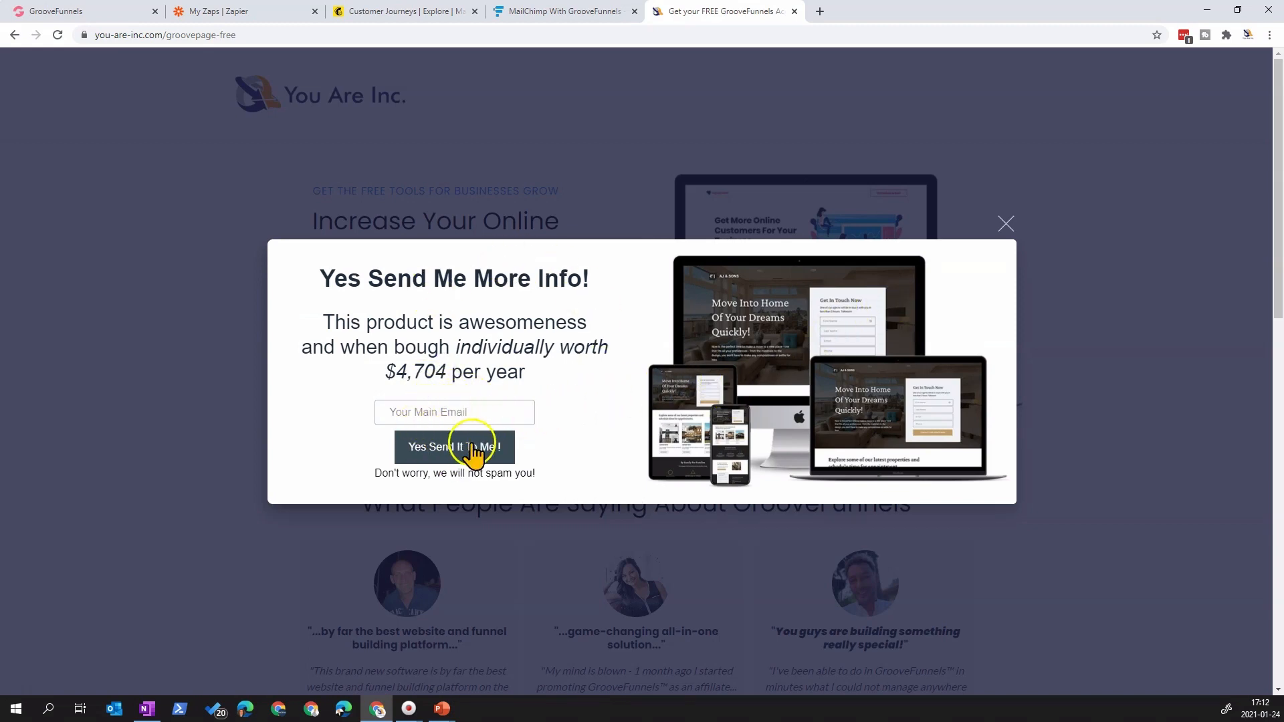
{"action": "left_click", "coordinate": [1006, 223]}
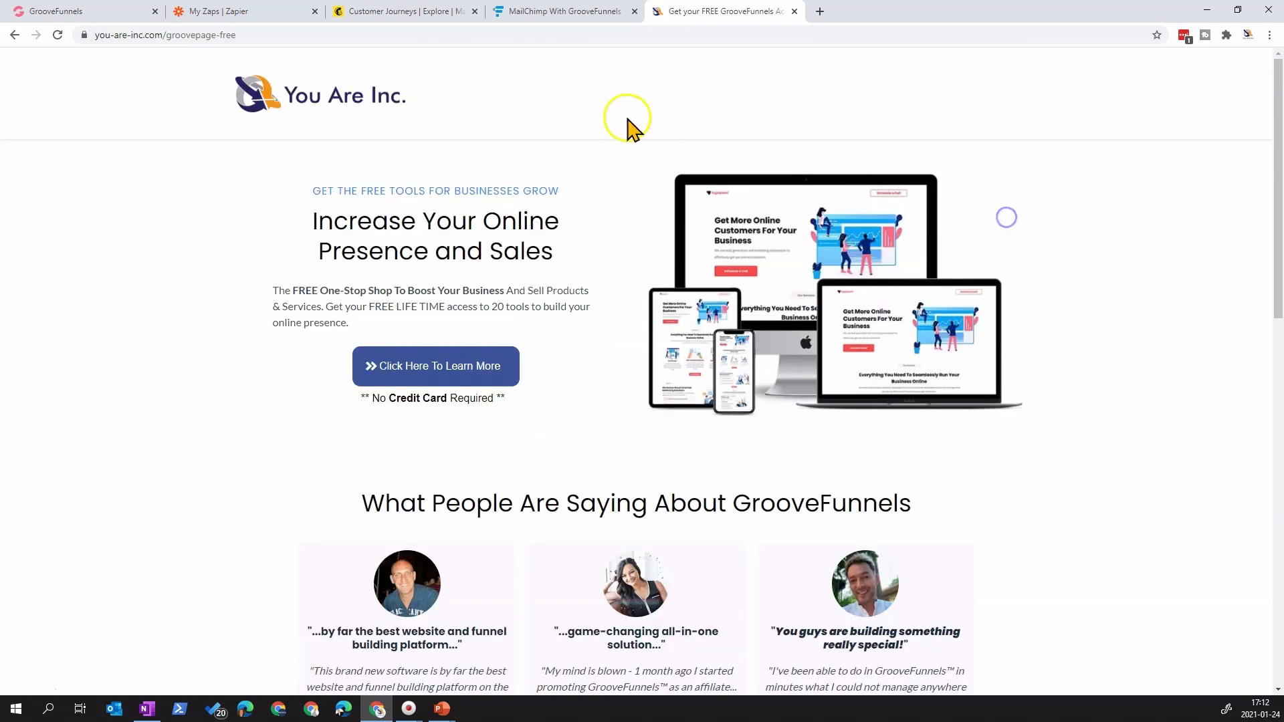
- Return to GrooveFunnels, open the Add to List - MC GP Tag popup for editing, and display its form container's configuration
{"action": "left_click", "coordinate": [239, 14]}
{"action": "left_click", "coordinate": [109, 12]}
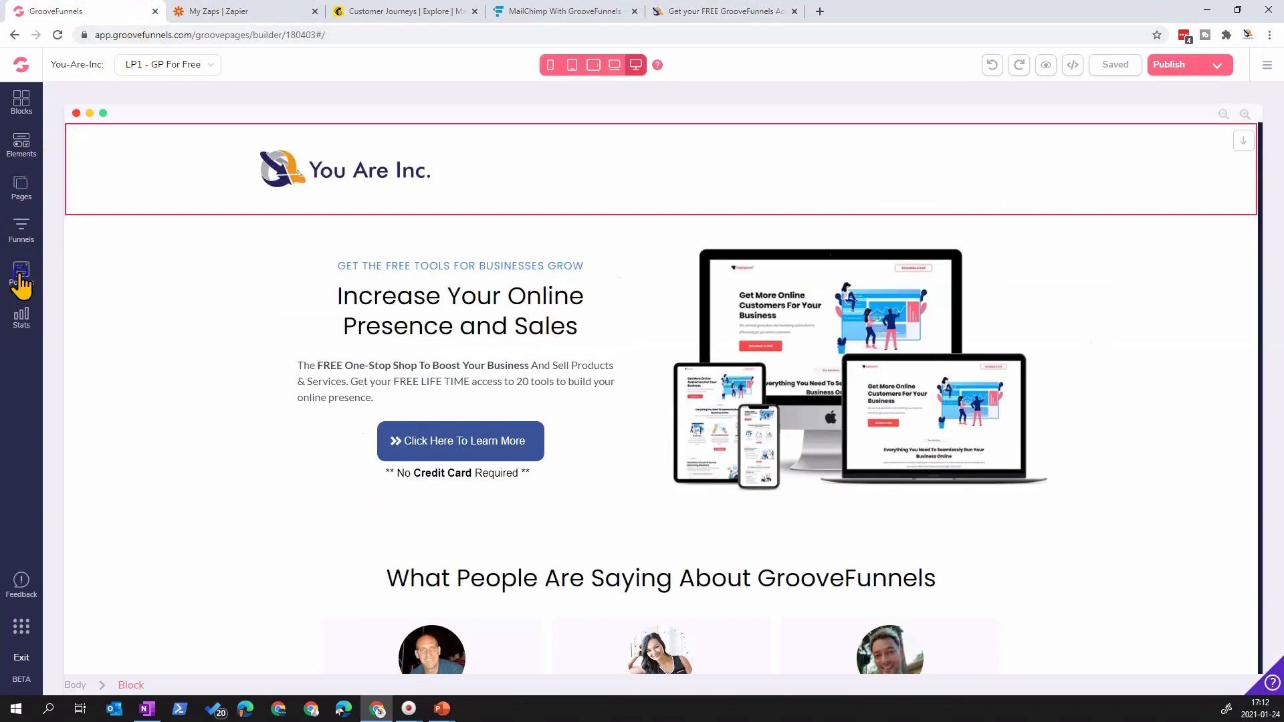
{"action": "left_click", "coordinate": [22, 281]}
{"action": "left_click", "coordinate": [88, 208]}
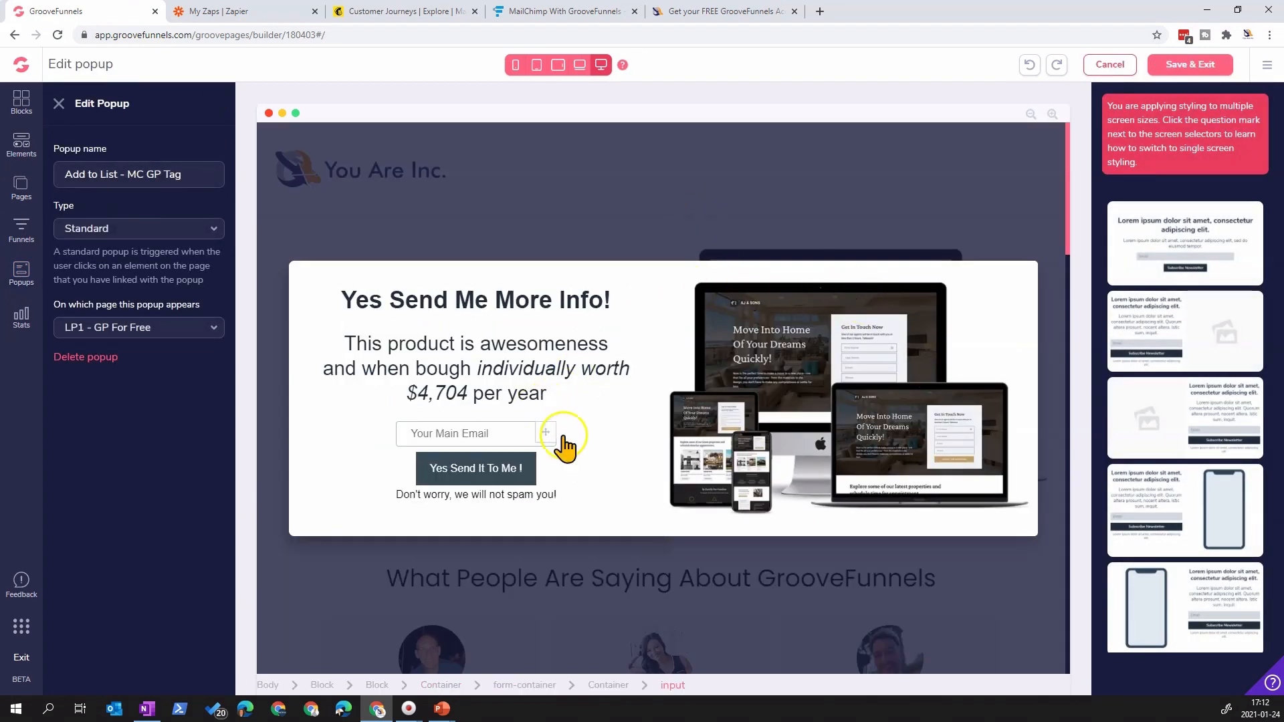
{"action": "left_click", "coordinate": [564, 438]}
{"action": "left_click", "coordinate": [1178, 234]}
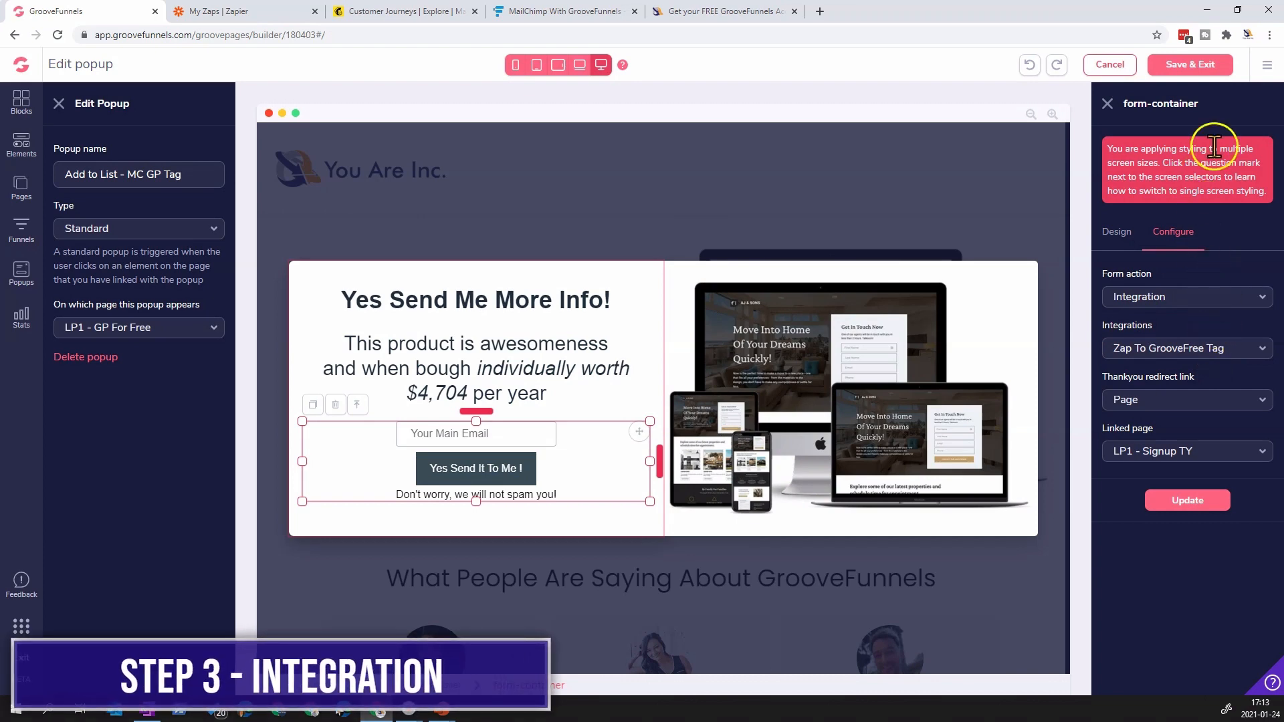
- View the account's saved integrations, exit the list, and cancel editing the popup
{"action": "left_click", "coordinate": [1266, 65]}
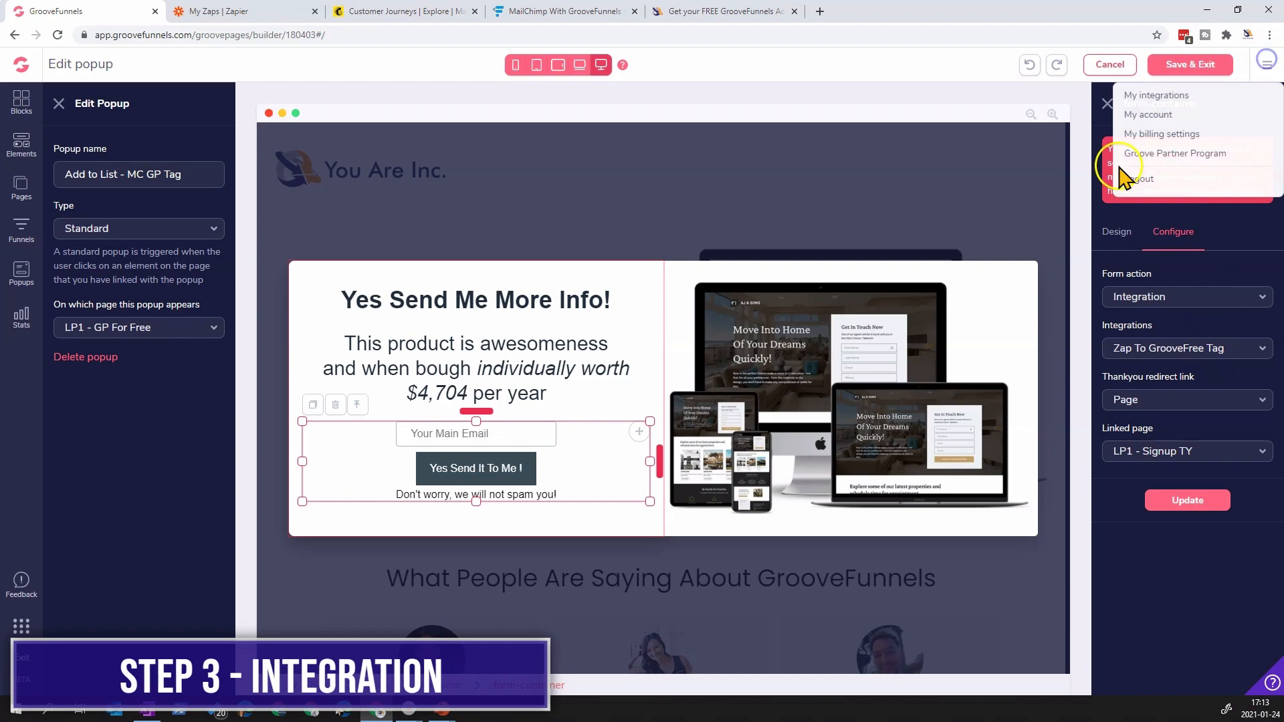
{"action": "left_click", "coordinate": [1156, 96]}
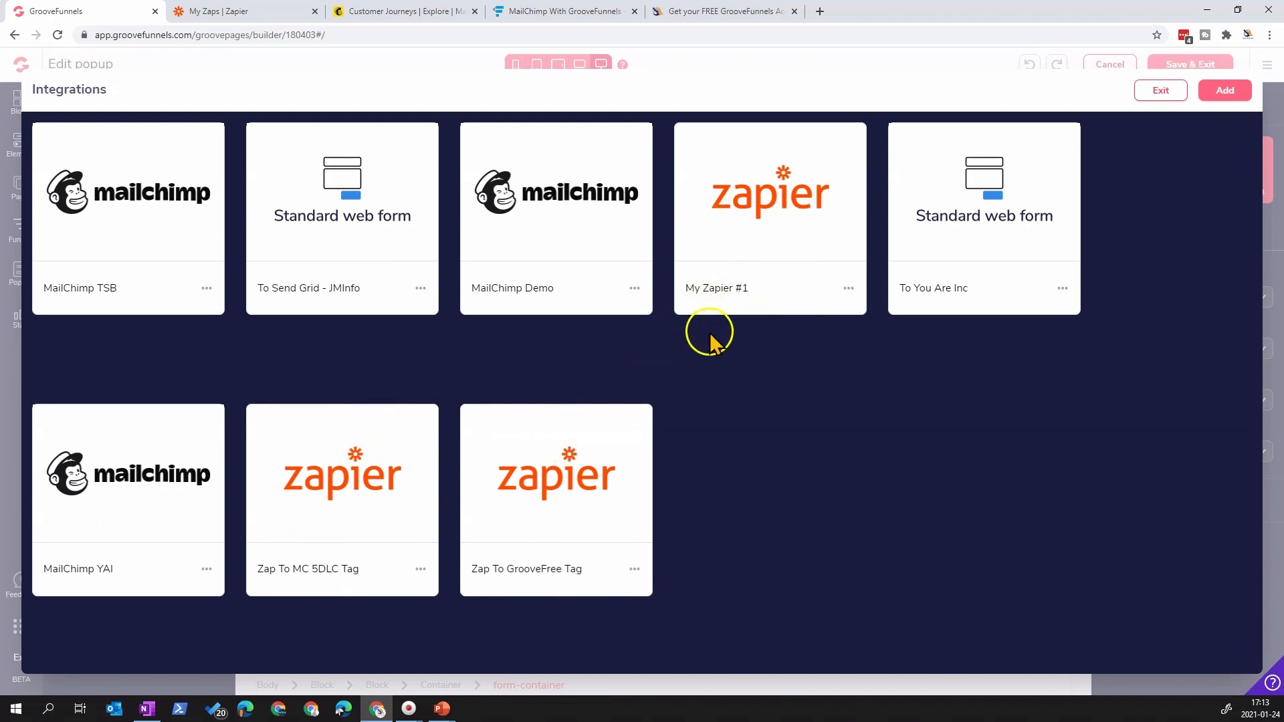
{"action": "left_click", "coordinate": [1172, 97]}
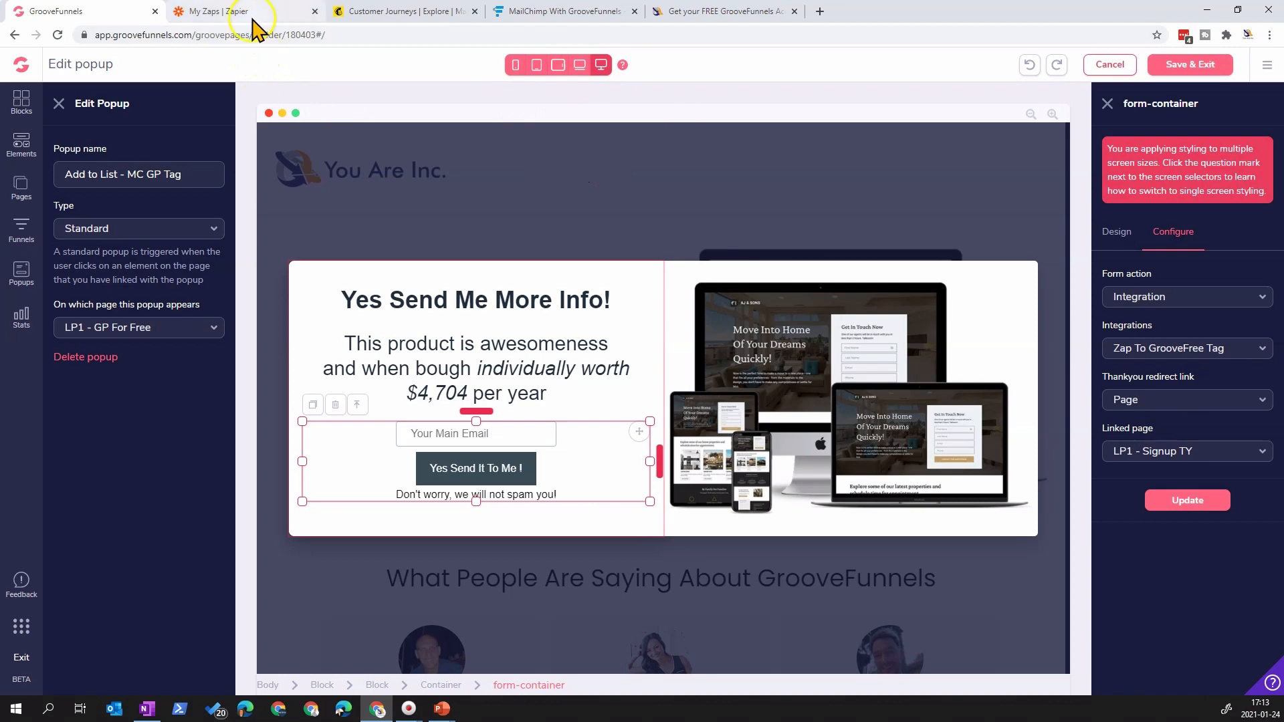
{"action": "left_click", "coordinate": [1105, 63]}
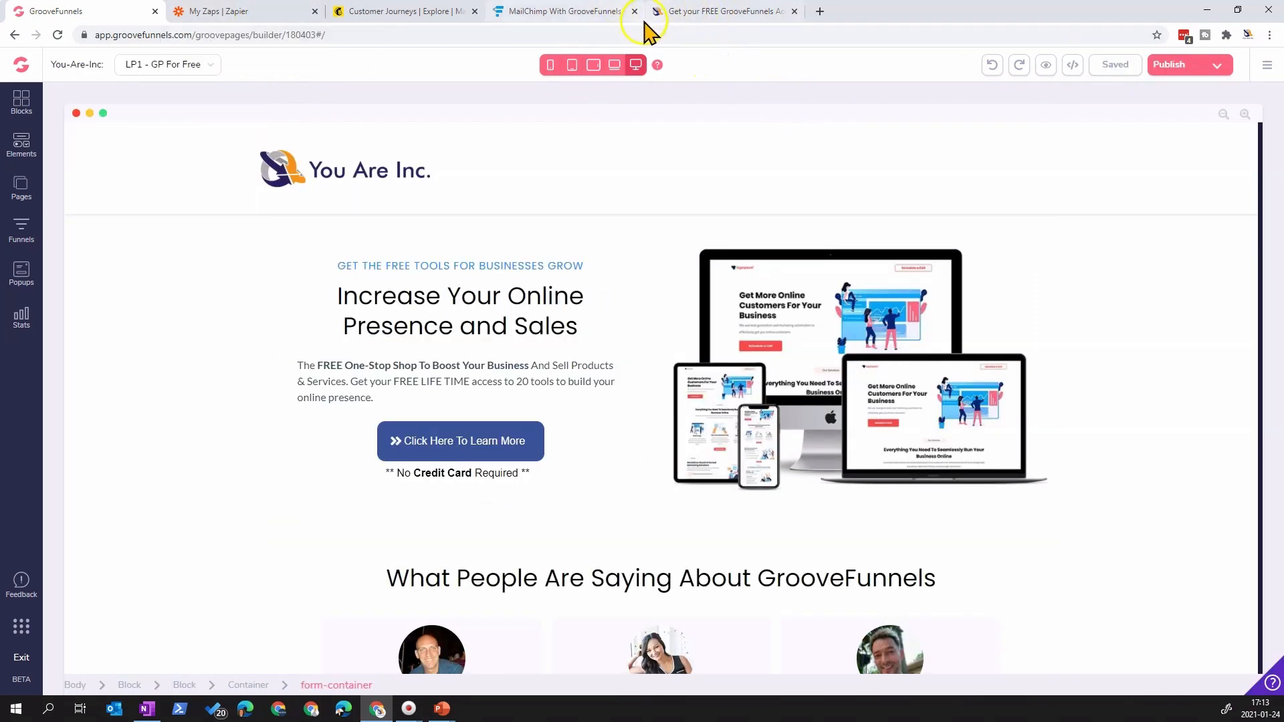
- Go back to the published landing page, review the popup's email field and submission form, and close the popup
{"action": "left_click", "coordinate": [448, 446]}
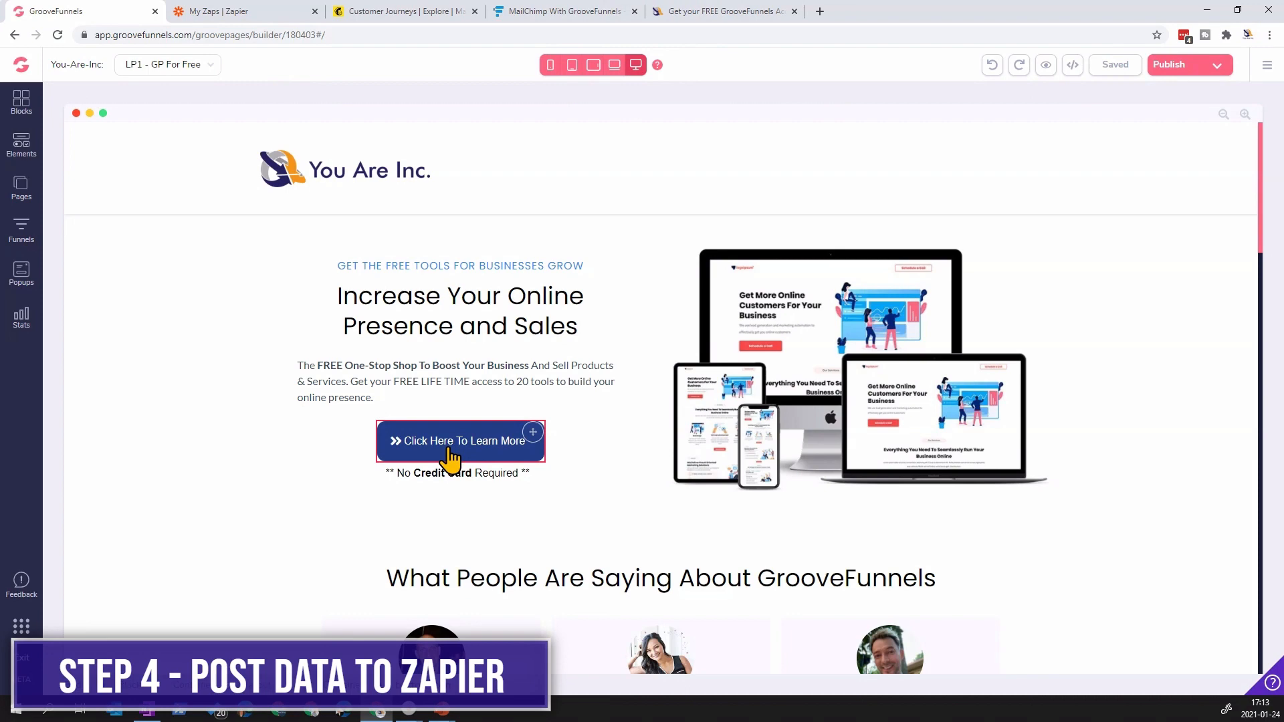
{"action": "left_click", "coordinate": [706, 11]}
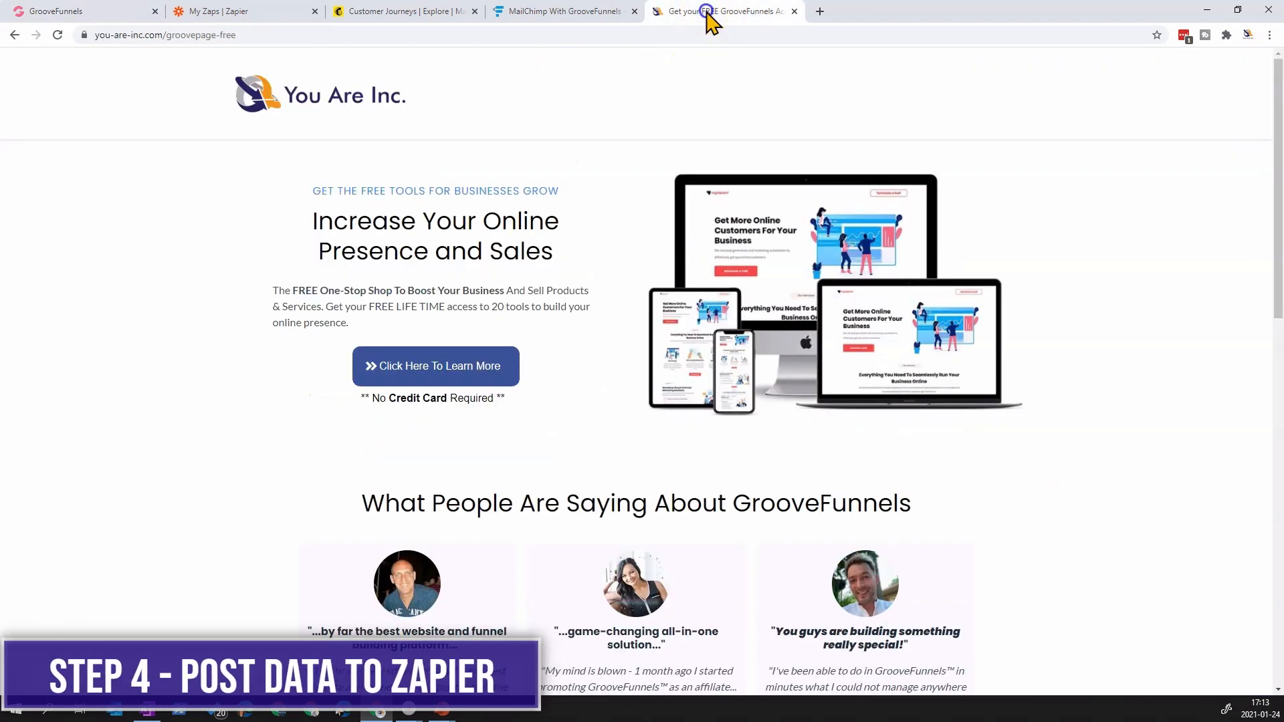
{"action": "left_click", "coordinate": [605, 353]}
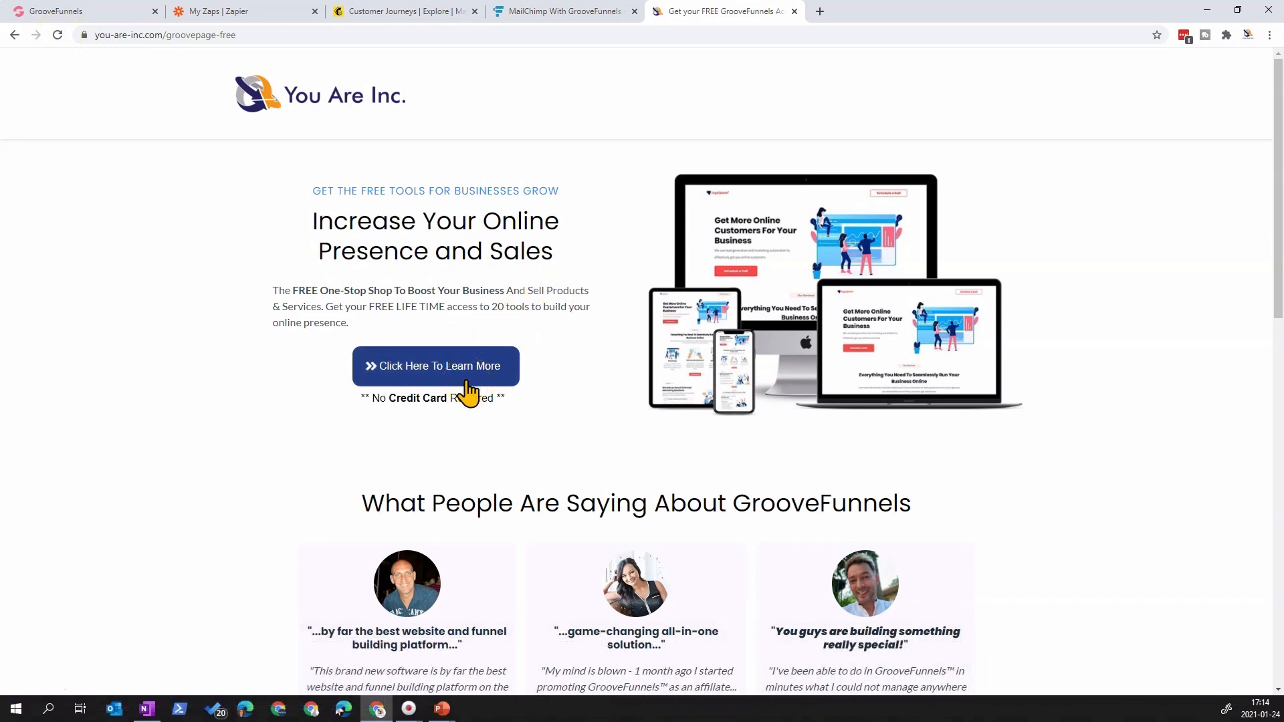
{"action": "left_click", "coordinate": [468, 388]}
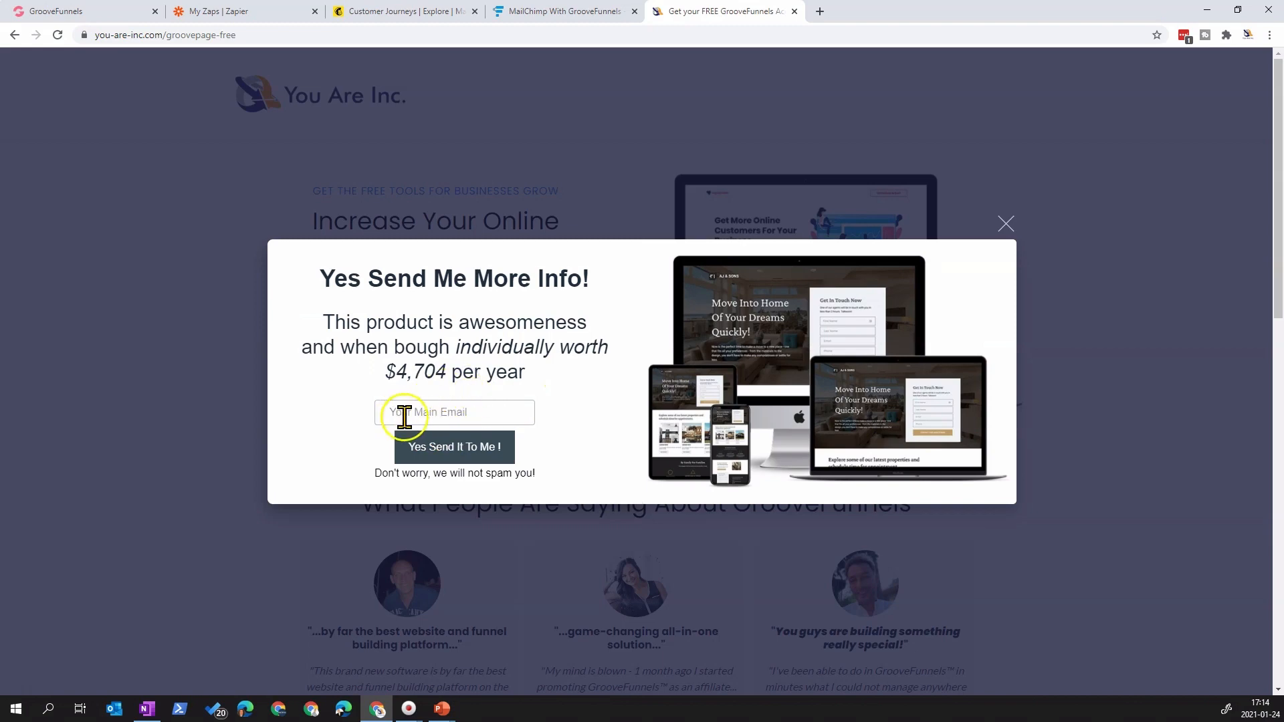
{"action": "left_click", "coordinate": [1004, 223]}
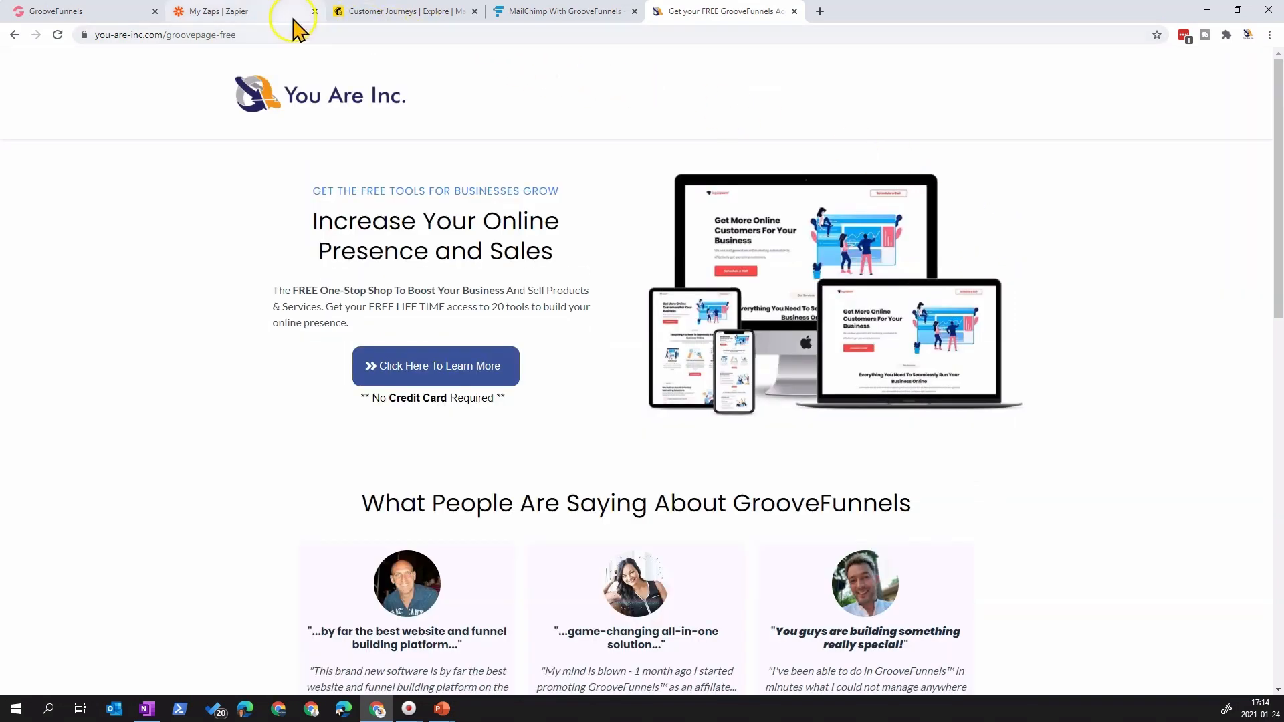
- Switch to Zapier and open the Add Sub to MailChimp - Groove Free Tag zap in the editor
{"action": "left_click", "coordinate": [279, 20]}
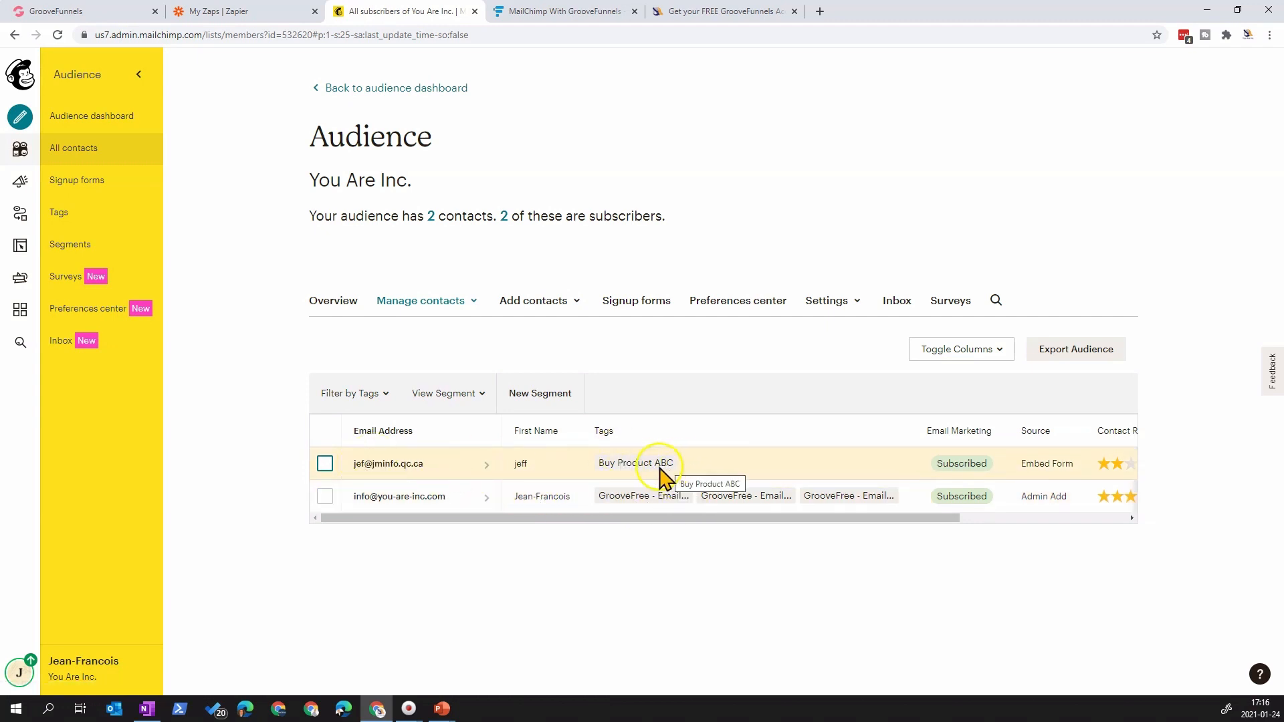
{"action": "left_click", "coordinate": [271, 15]}
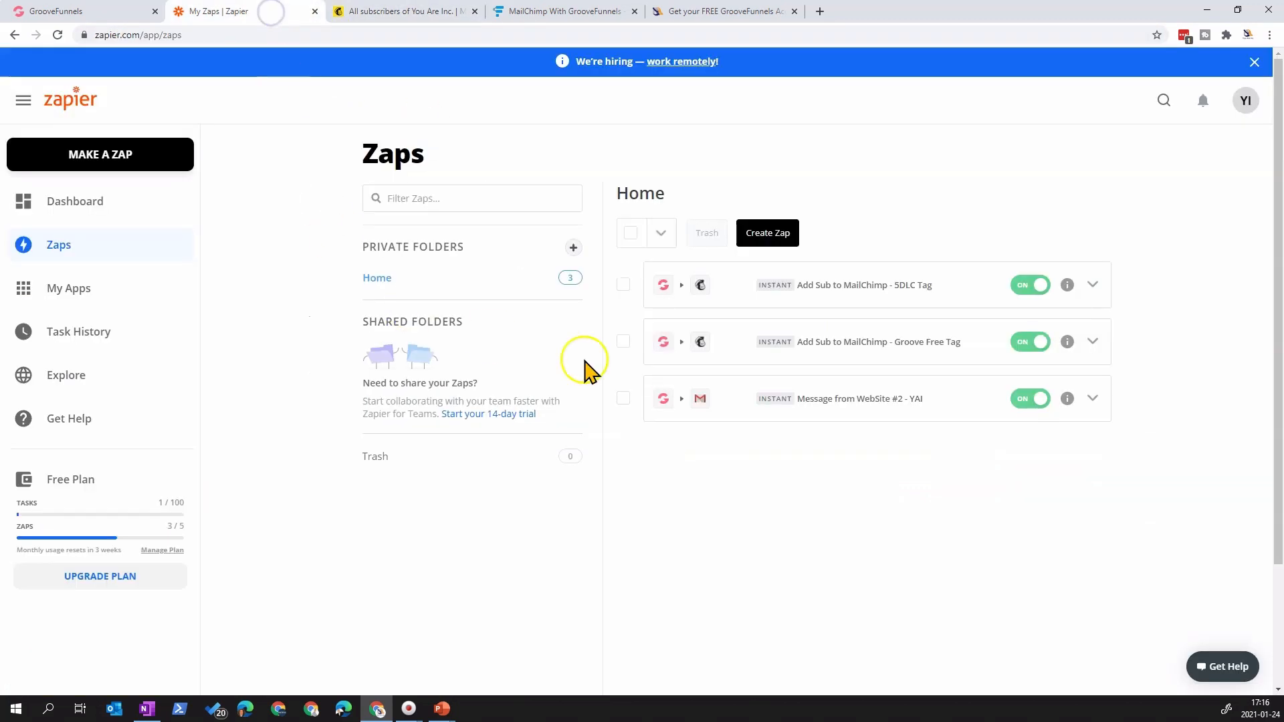
{"action": "left_click", "coordinate": [827, 357]}
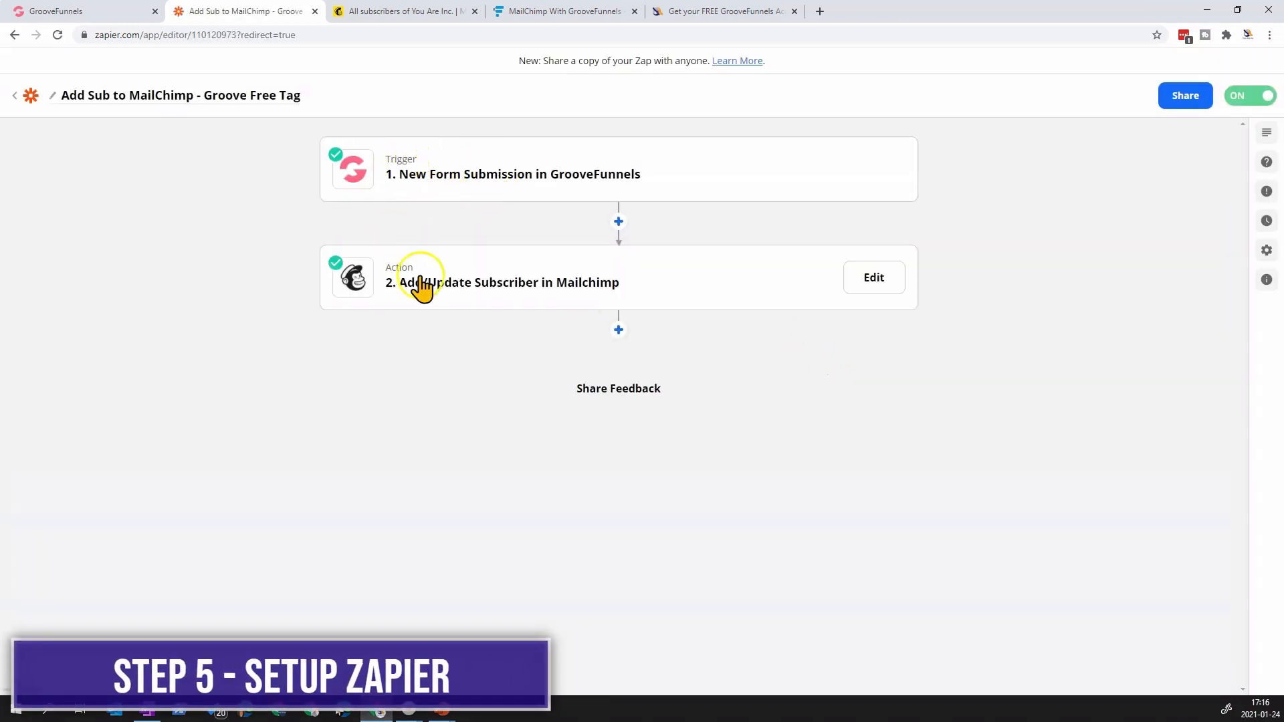
- Expand the New Form Submission trigger and examine its app, event and GrooveFunnels account choices
{"action": "left_click", "coordinate": [627, 168]}
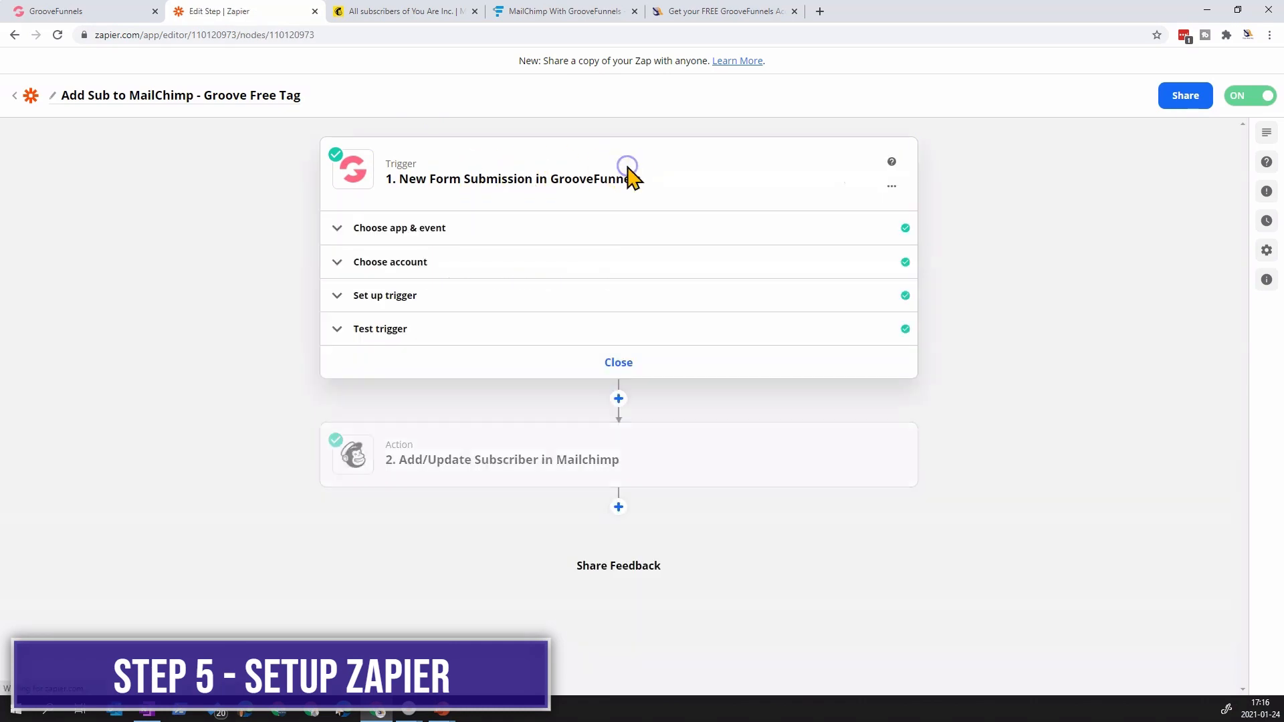
{"action": "left_click", "coordinate": [475, 228]}
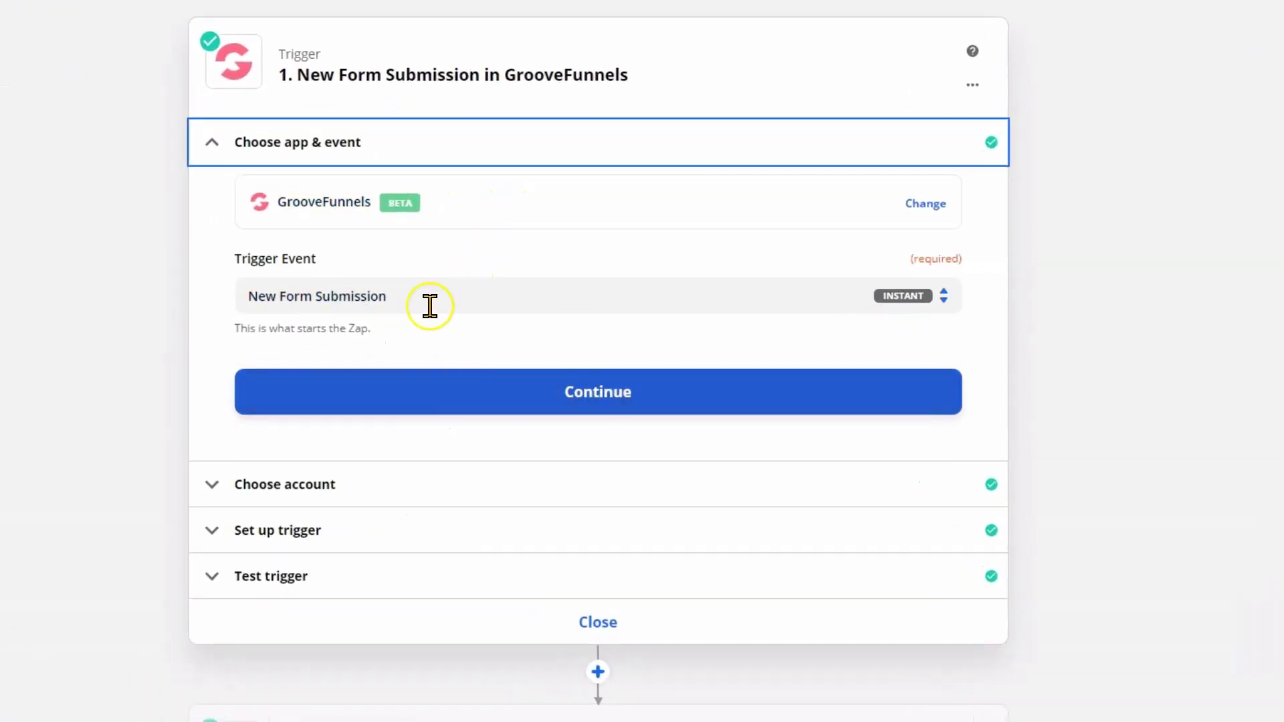
{"action": "left_click", "coordinate": [466, 484]}
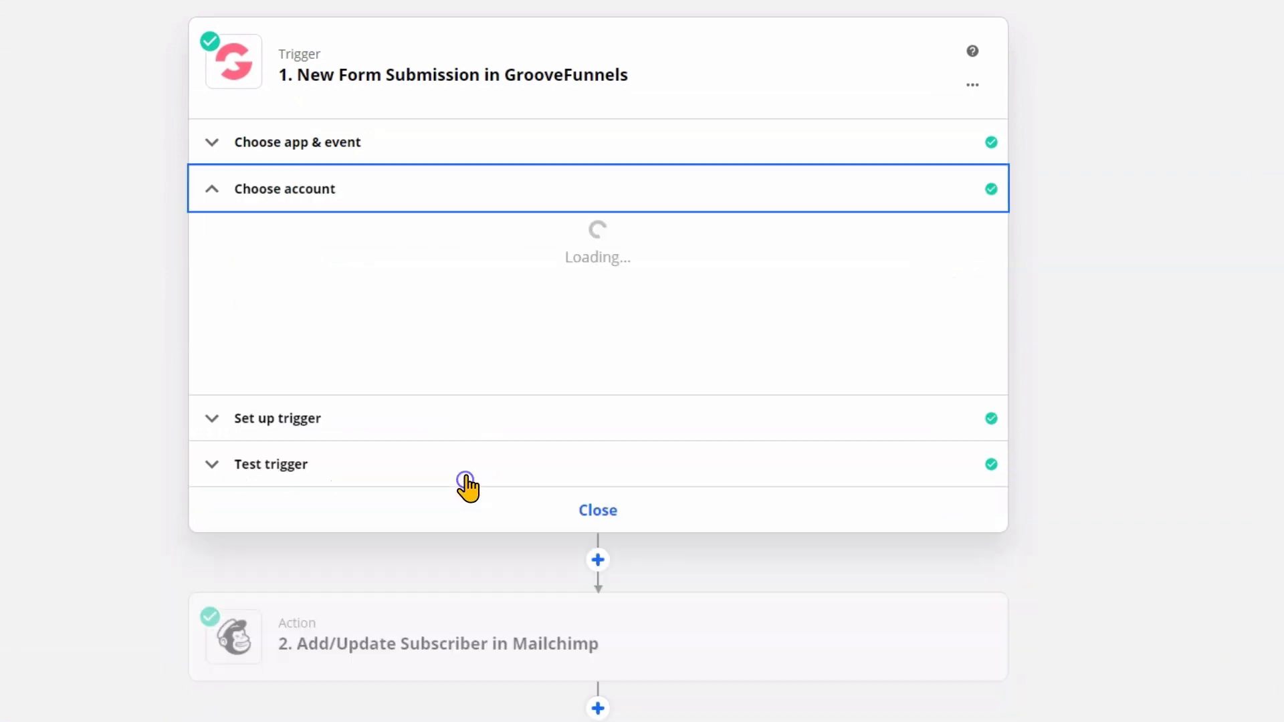
{"action": "left_click", "coordinate": [472, 267]}
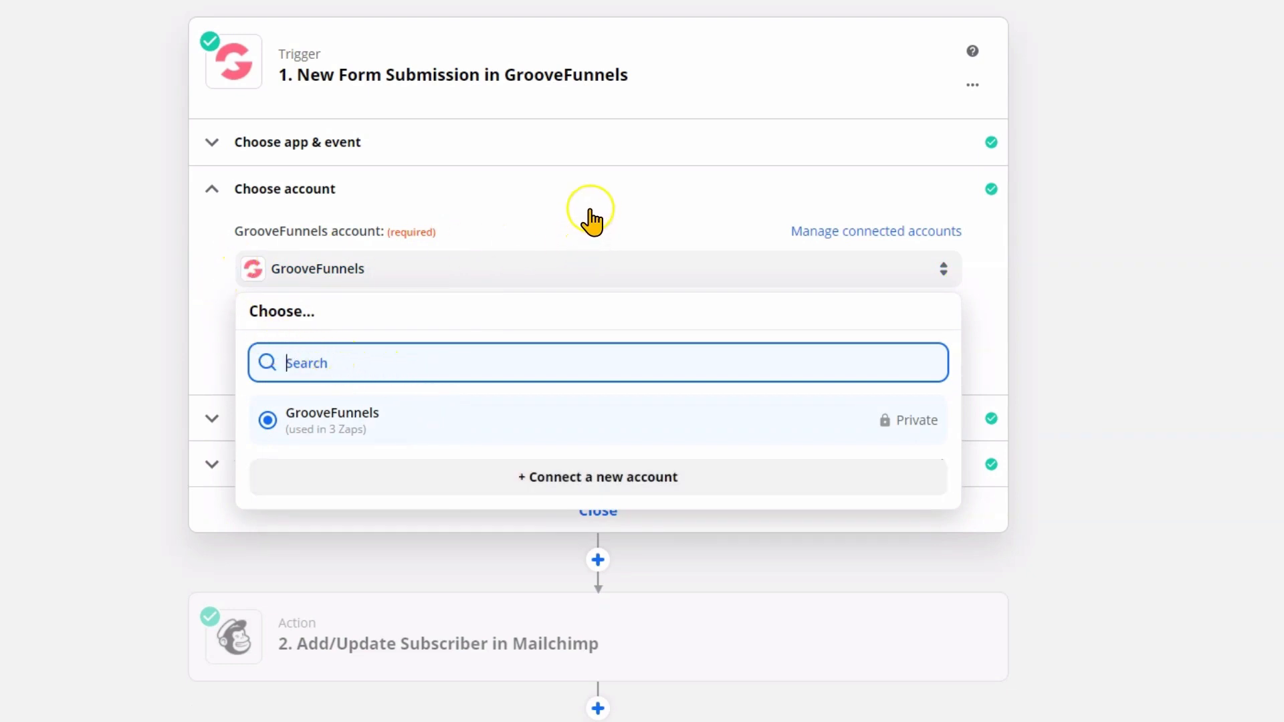
{"action": "left_click", "coordinate": [588, 204]}
- Review the integrations available in the trigger setup, keeping Zap To GrooveFree Tag selected
{"action": "left_click", "coordinate": [433, 239]}
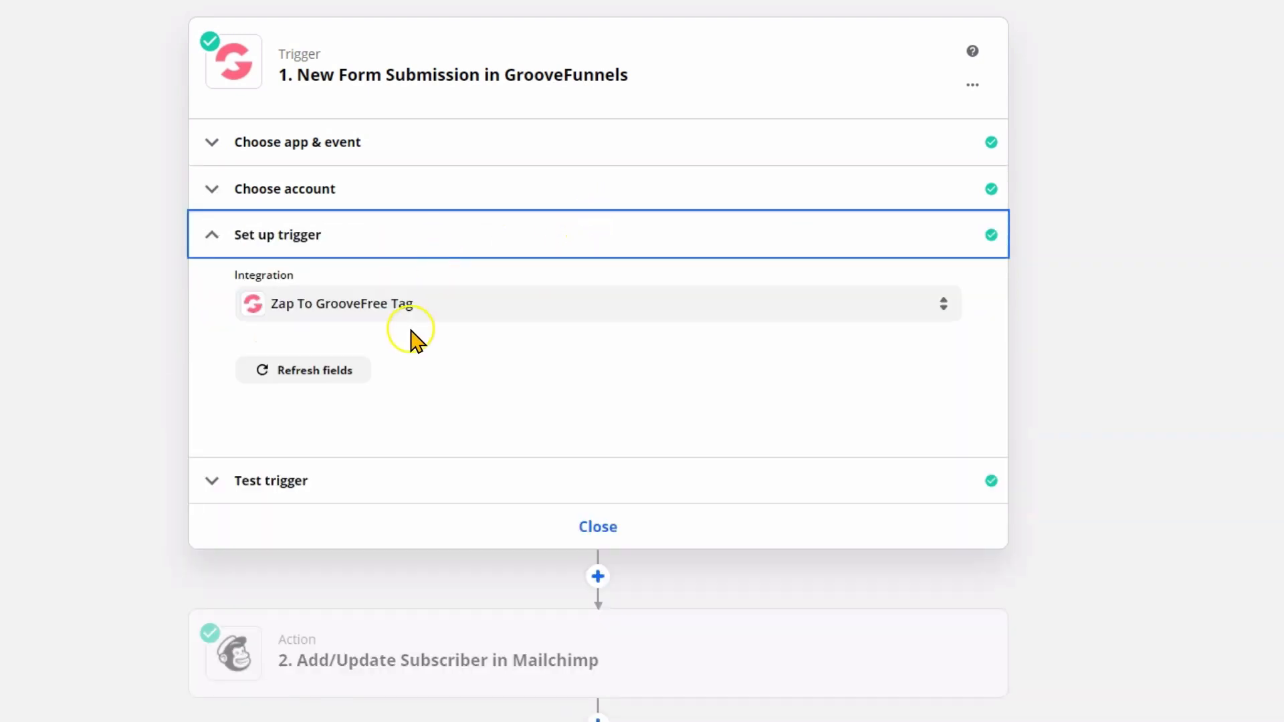
{"action": "left_click", "coordinate": [470, 314]}
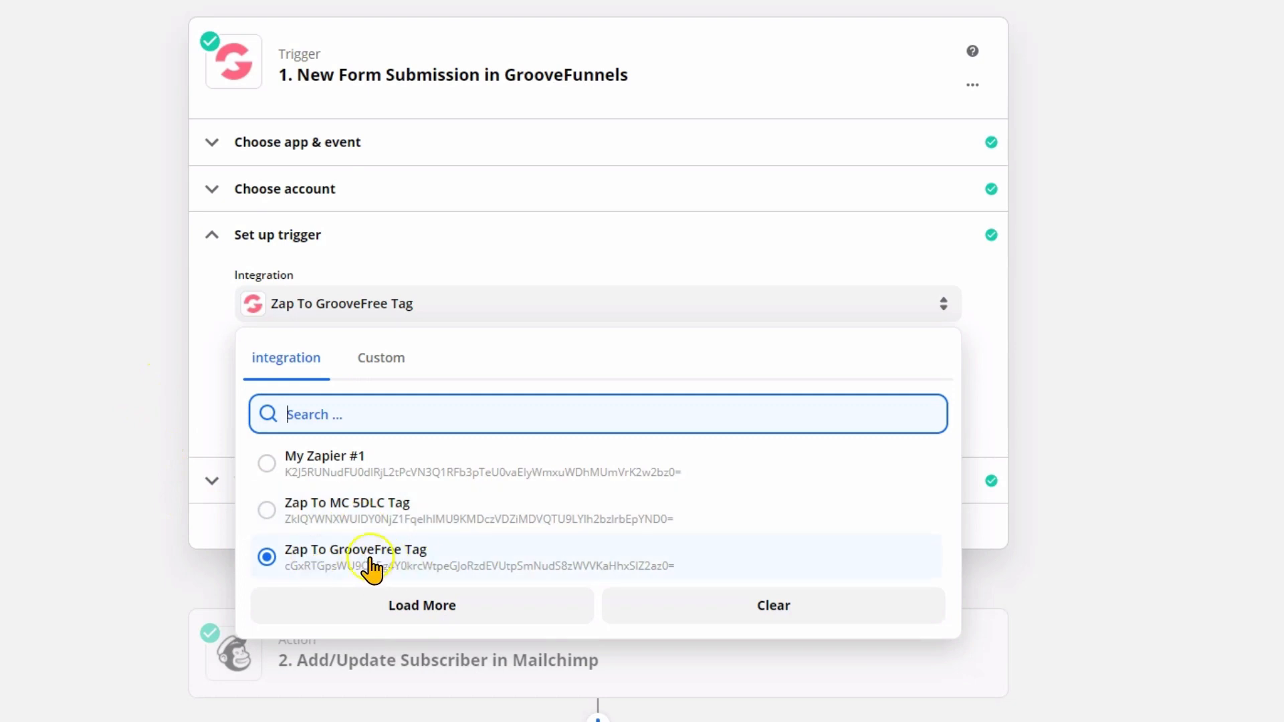
{"action": "left_click", "coordinate": [20, 380]}
- Choose the newly pulled Data E record as the sample for testing the trigger
{"action": "left_click", "coordinate": [393, 480]}
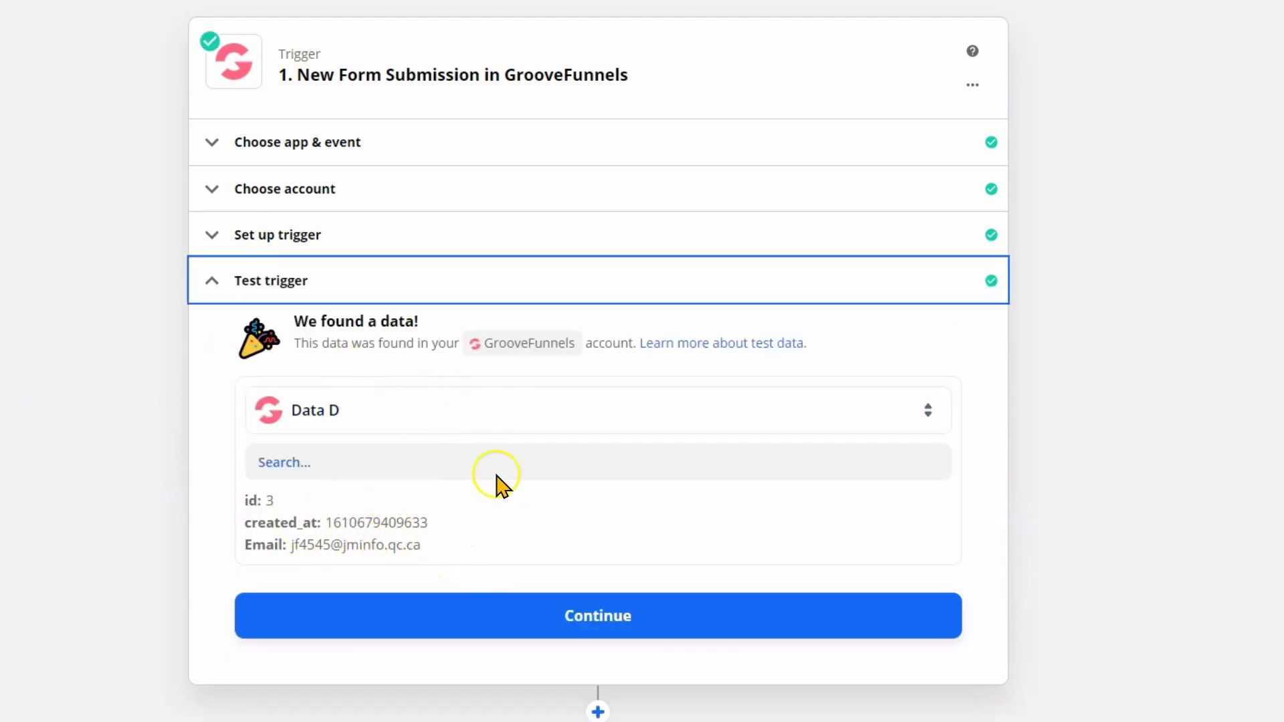
{"action": "left_click", "coordinate": [479, 410]}
{"action": "left_click", "coordinate": [592, 703]}
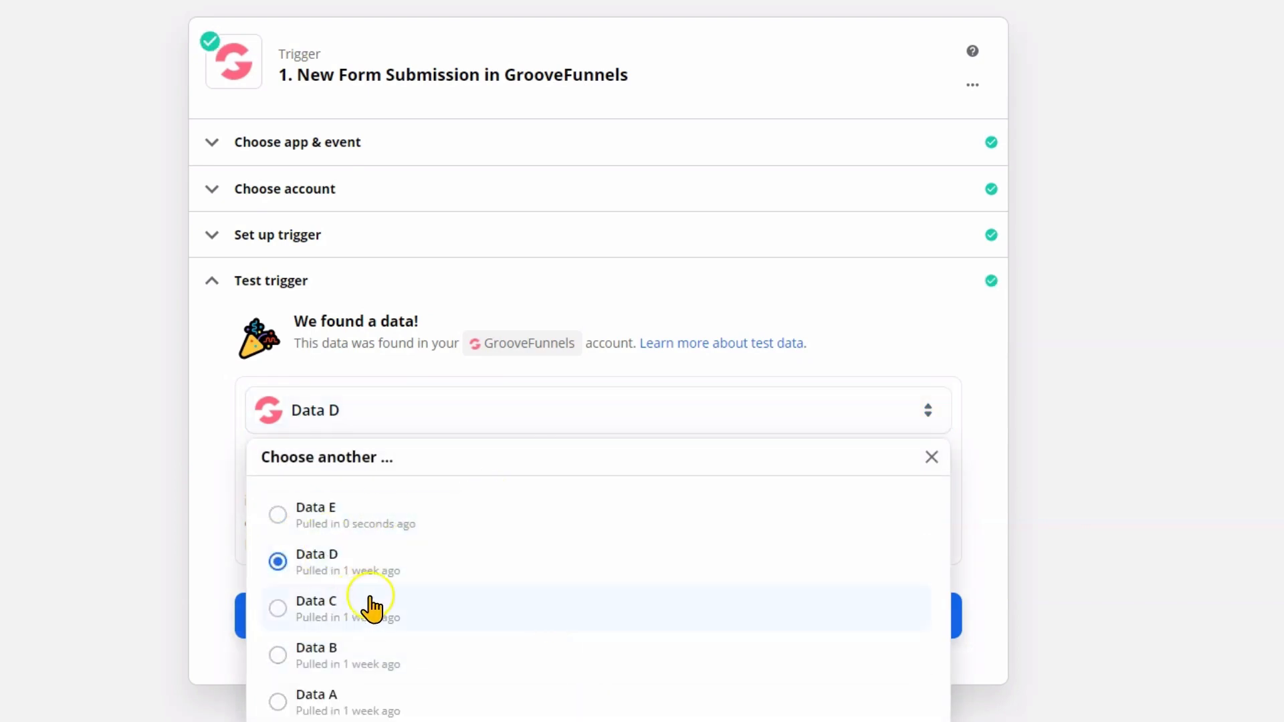
{"action": "left_click", "coordinate": [391, 508]}
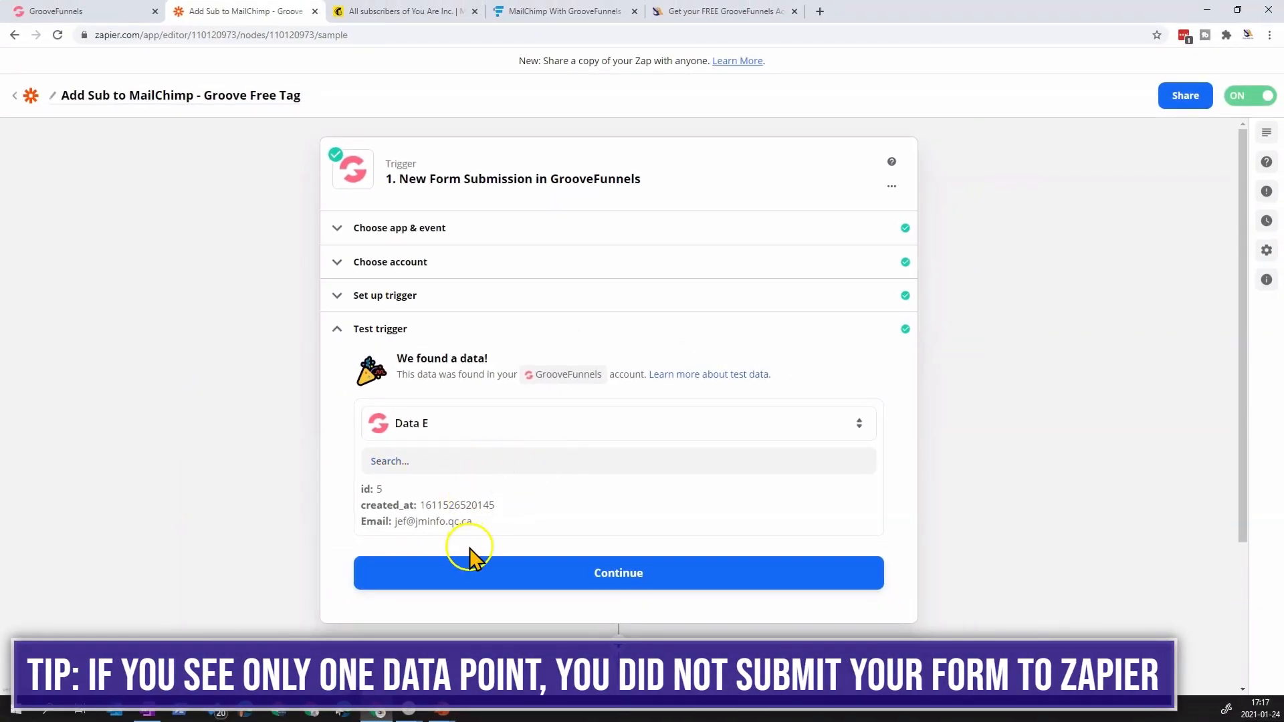
- Open the Mailchimp Add/Update Subscriber action and examine the action events it offers
{"action": "scroll", "coordinate": [446, 487], "scroll_direction": "down", "scroll_amount": 3}
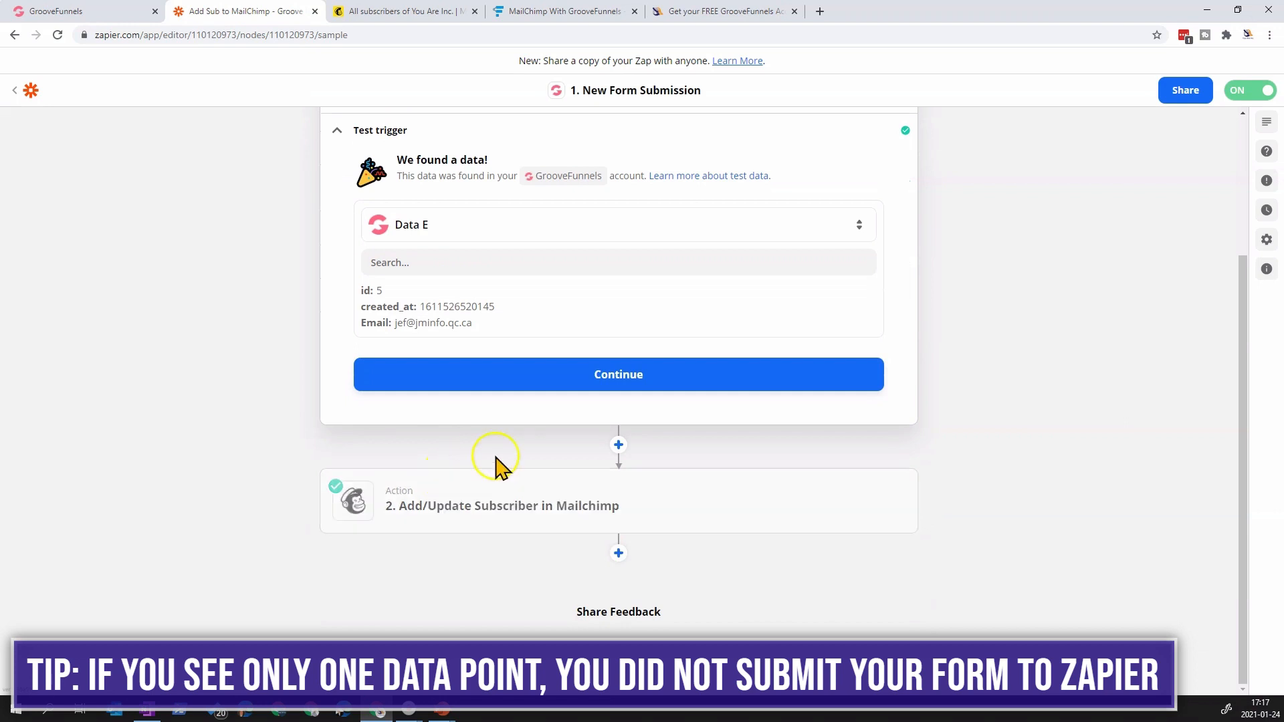
{"action": "left_click", "coordinate": [628, 493]}
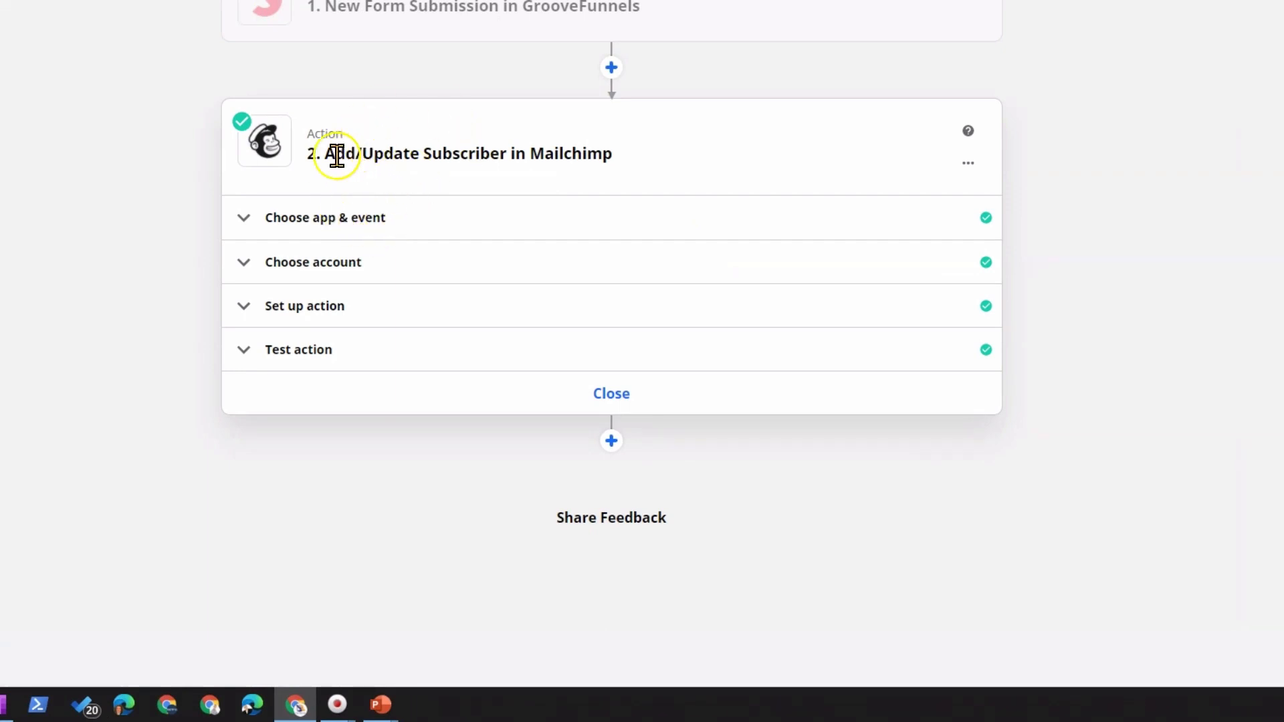
{"action": "left_click", "coordinate": [386, 221]}
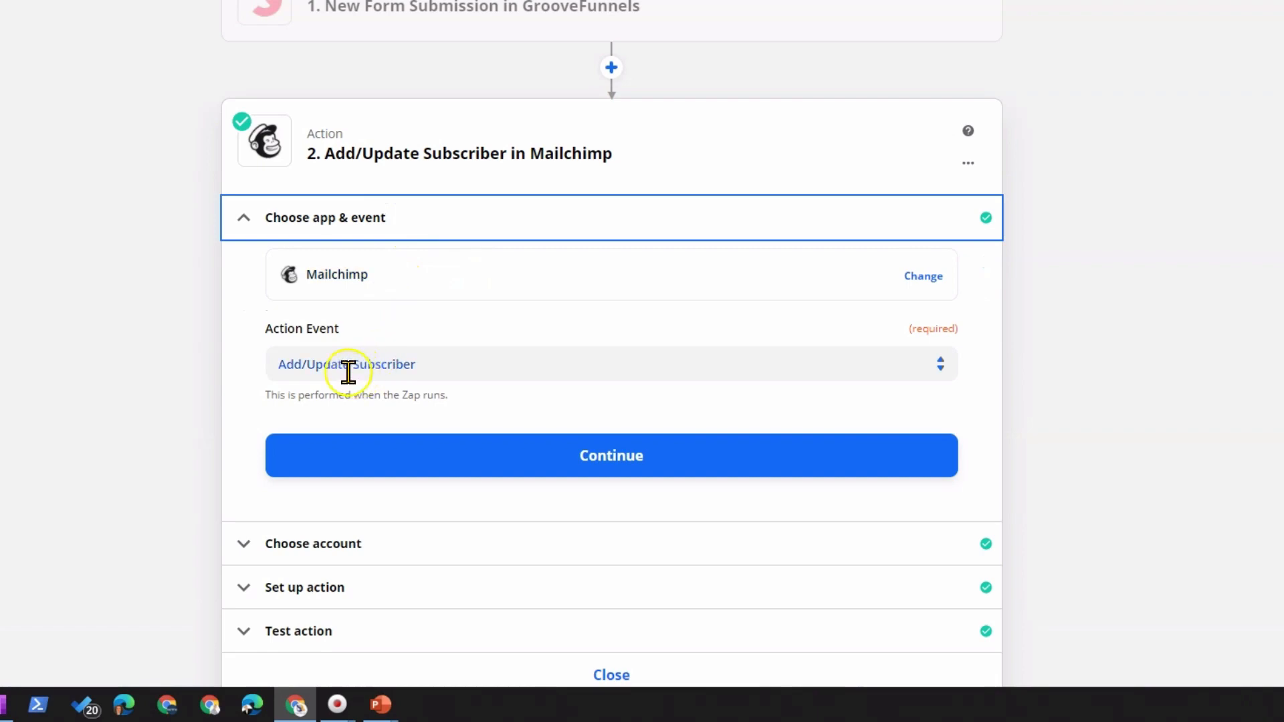
{"action": "left_click", "coordinate": [415, 361]}
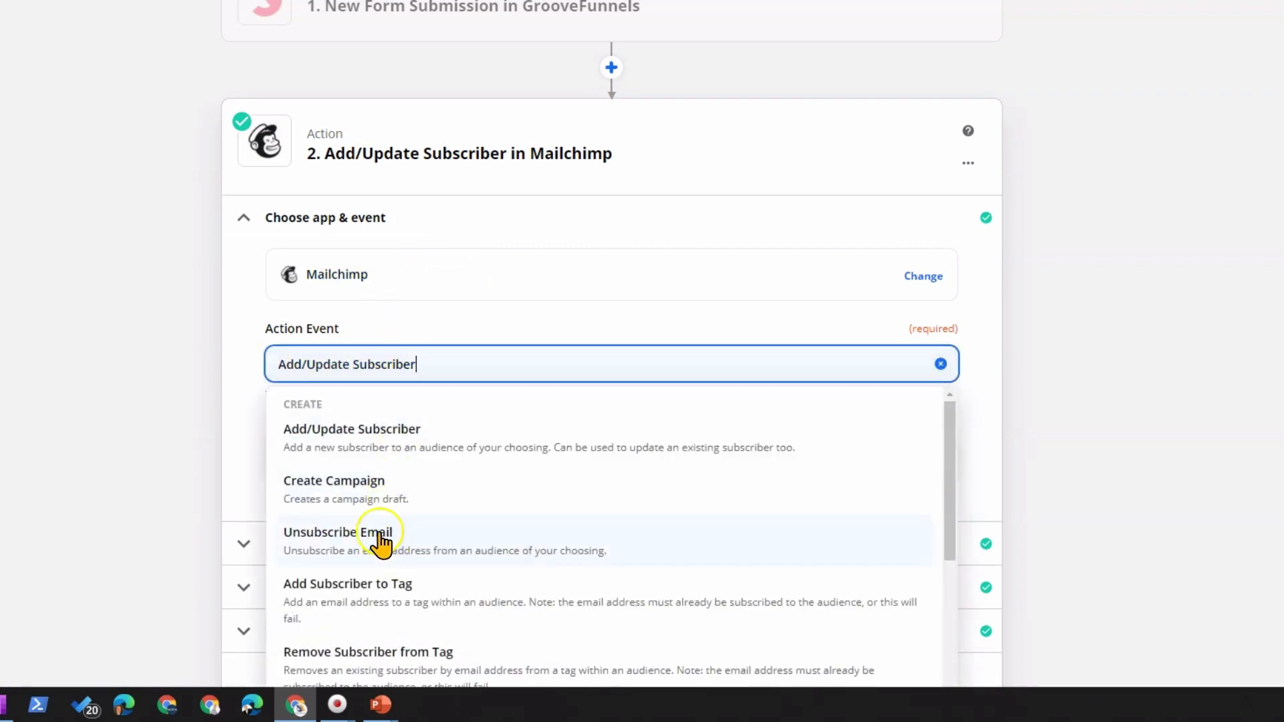
{"action": "scroll", "coordinate": [372, 450], "scroll_direction": "down", "scroll_amount": 1}
{"action": "scroll", "coordinate": [905, 481], "scroll_direction": "up", "scroll_amount": 1}
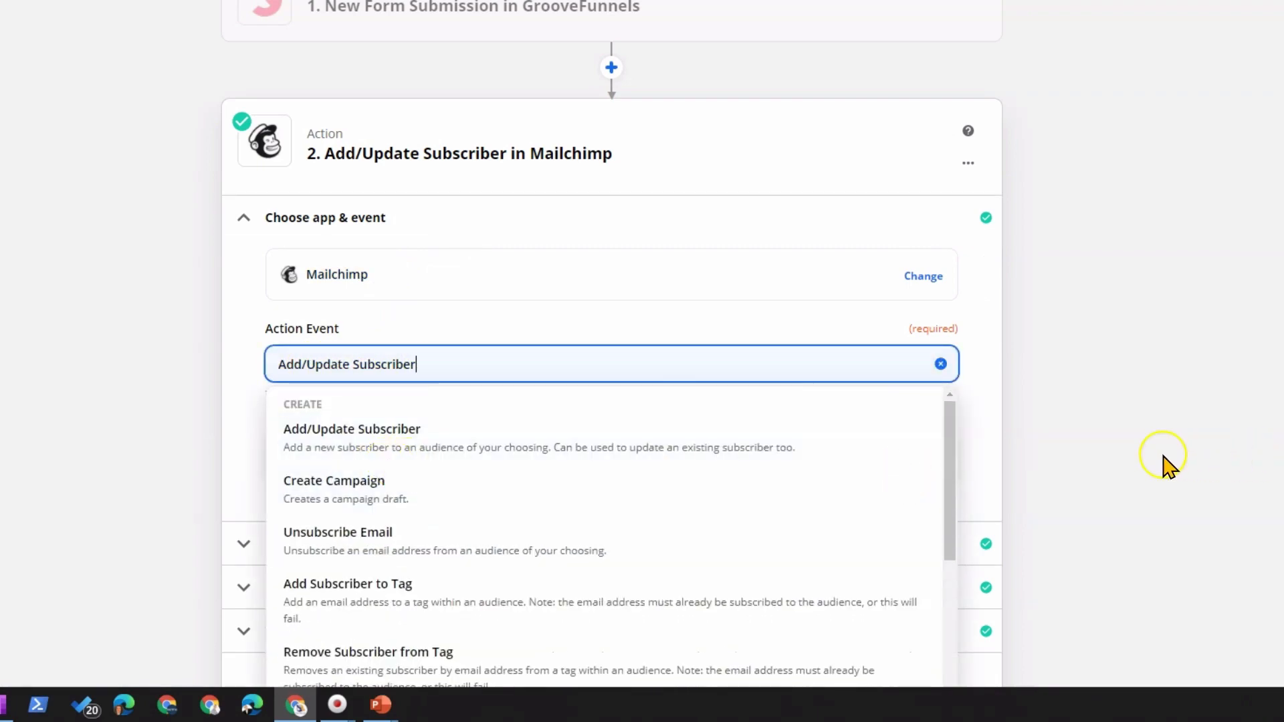
- Review the Mailchimp action events, keeping Add/Update Subscriber, and check the Mailchimp account connected to the action
{"action": "scroll", "coordinate": [1130, 445], "scroll_direction": "down", "scroll_amount": 3}
{"action": "scroll", "coordinate": [539, 287], "scroll_direction": "down", "scroll_amount": 1}
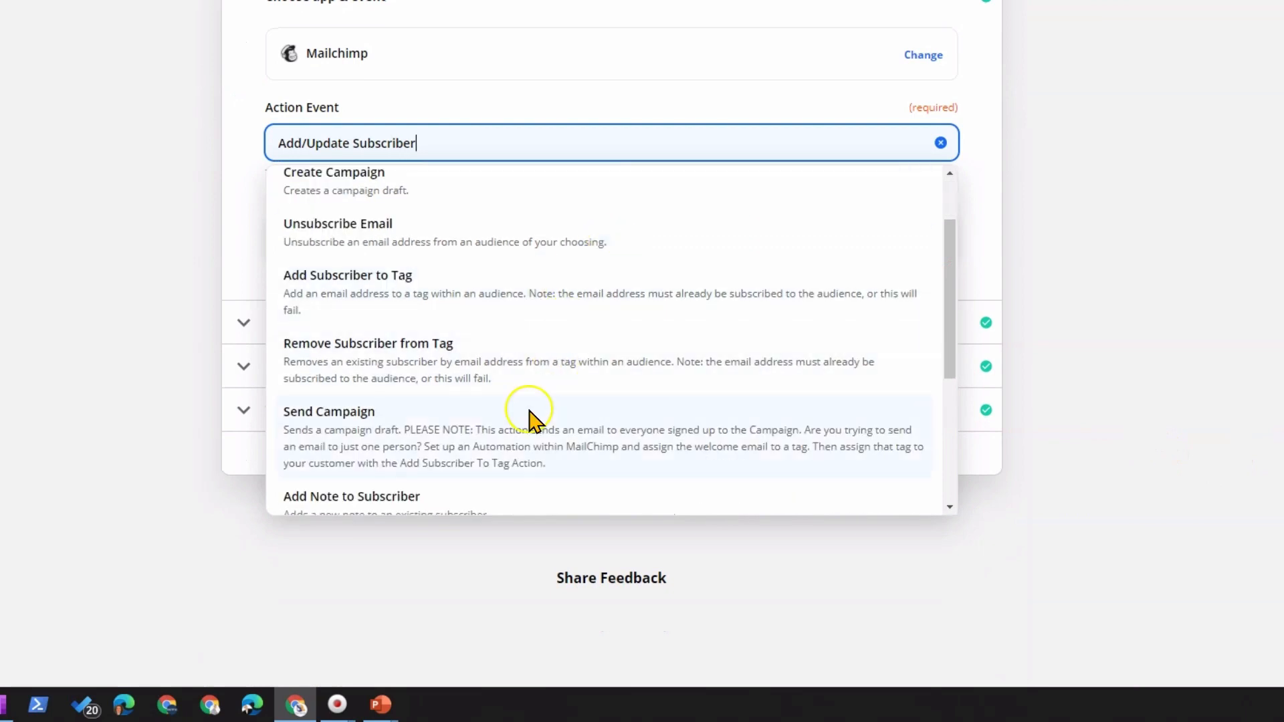
{"action": "scroll", "coordinate": [535, 455], "scroll_direction": "up", "scroll_amount": 1}
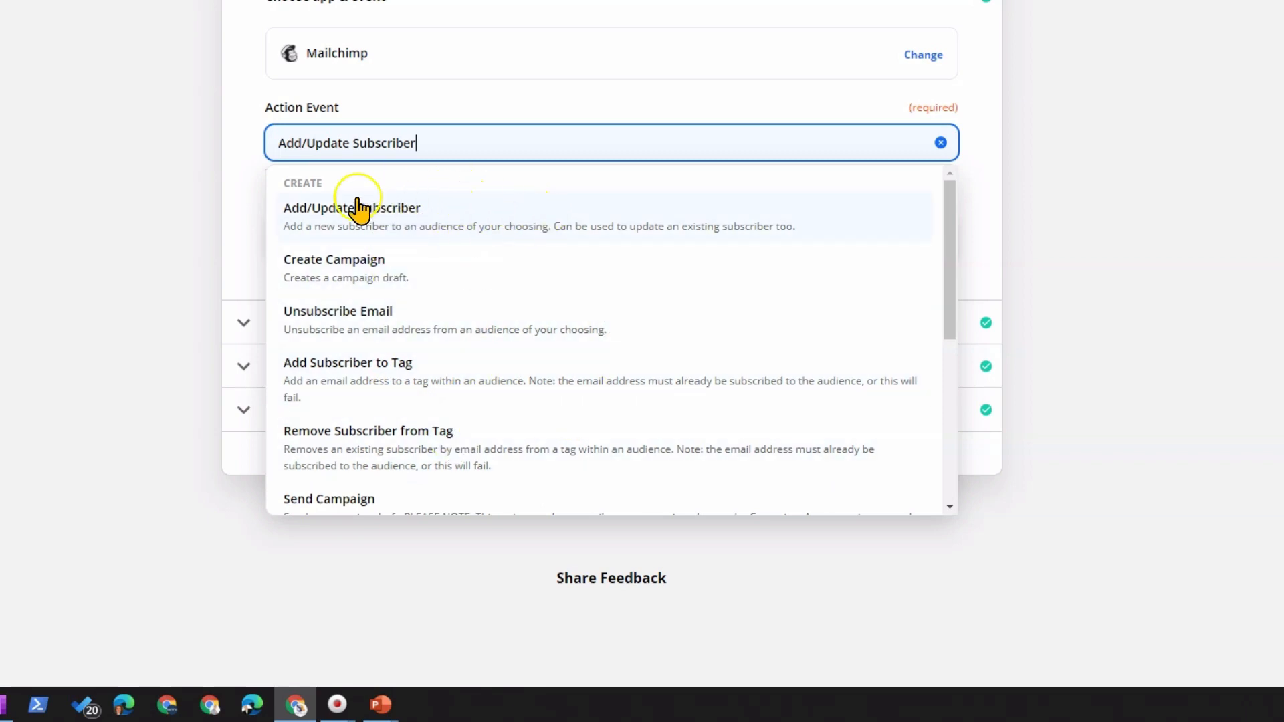
{"action": "left_click", "coordinate": [89, 182]}
{"action": "left_click", "coordinate": [387, 324]}
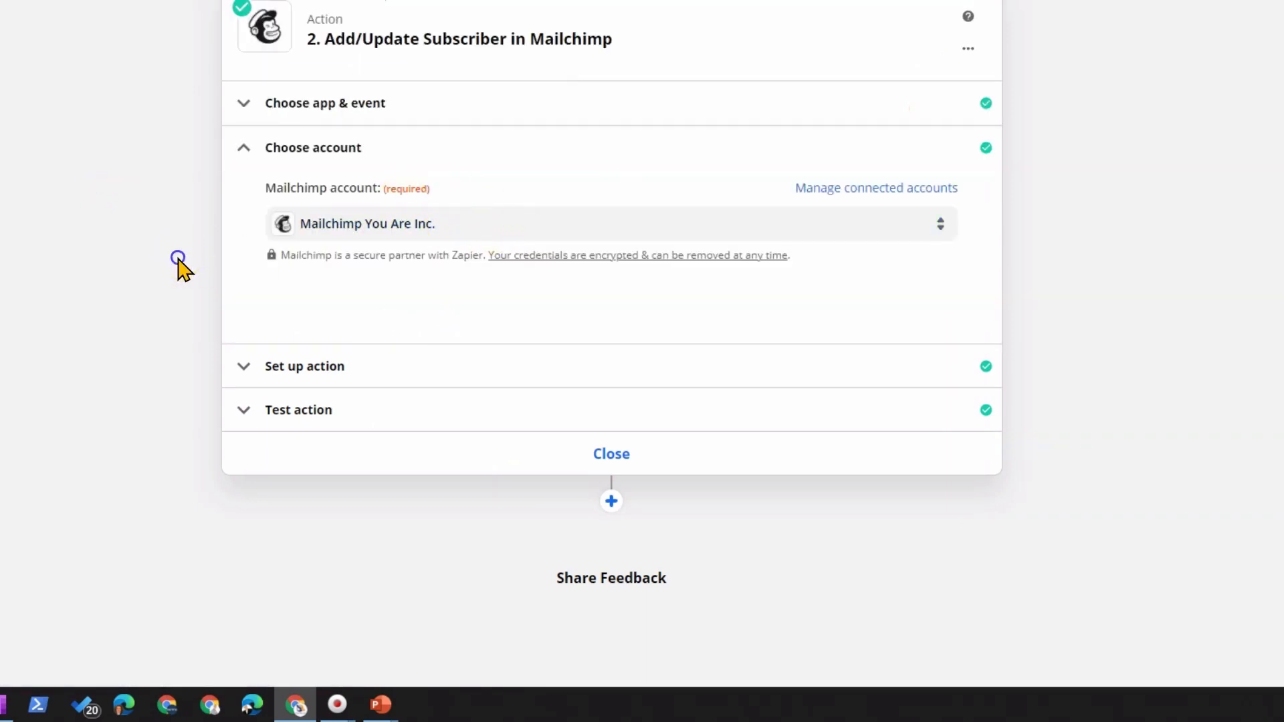
- Open the Mailchimp action's setup and review its audience, subscriber email, opt-in, update and tag fields
{"action": "left_click", "coordinate": [486, 361]}
{"action": "left_click", "coordinate": [446, 262]}
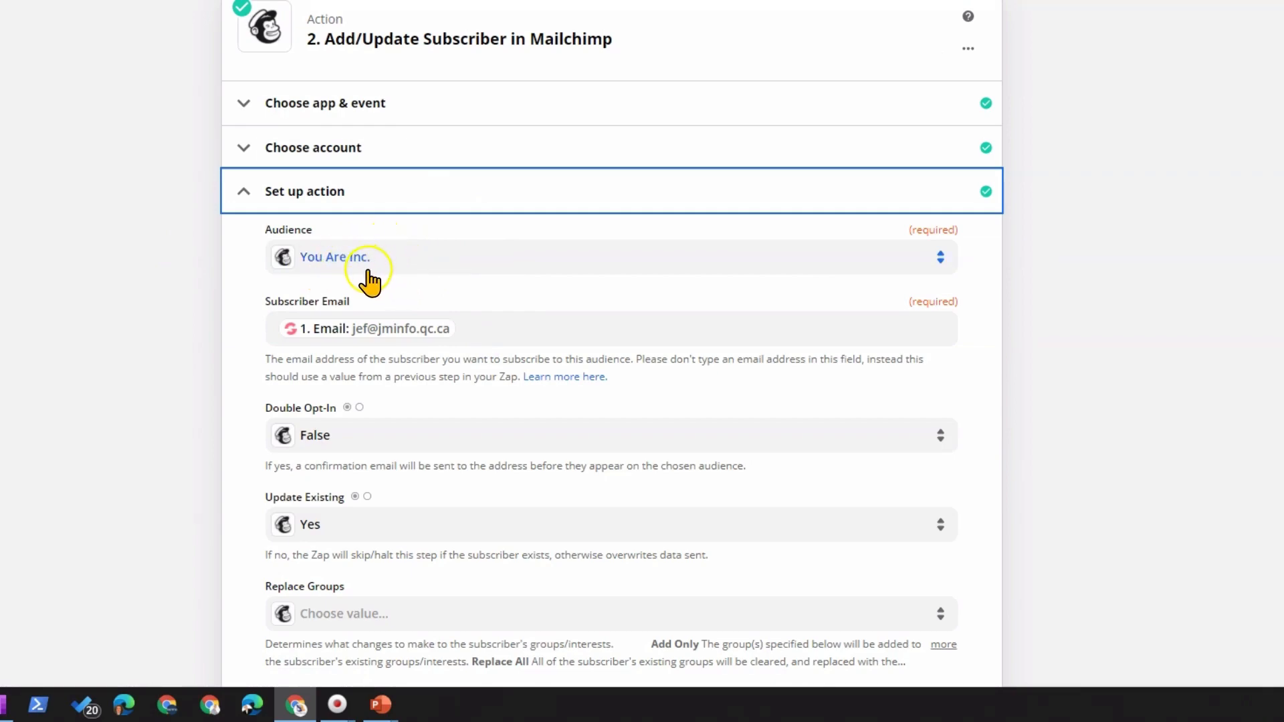
{"action": "scroll", "coordinate": [249, 264], "scroll_direction": "down", "scroll_amount": 7}
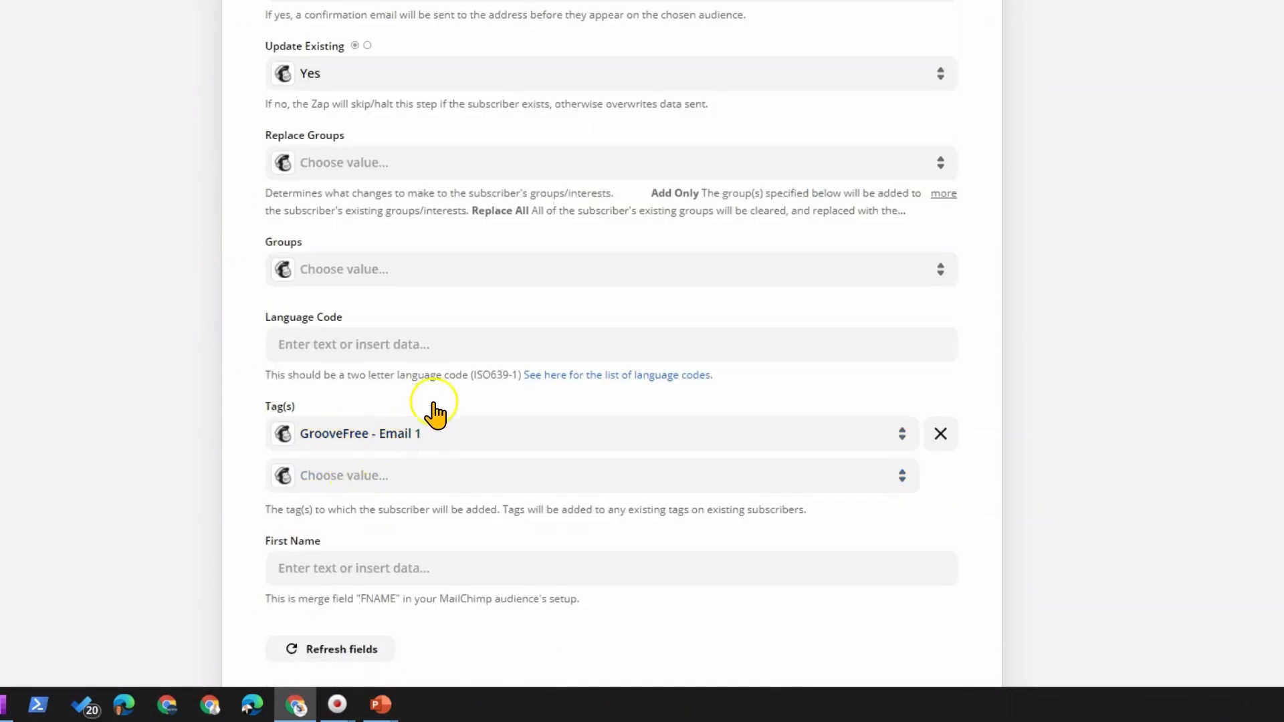
{"action": "scroll", "coordinate": [414, 381], "scroll_direction": "up", "scroll_amount": 7}
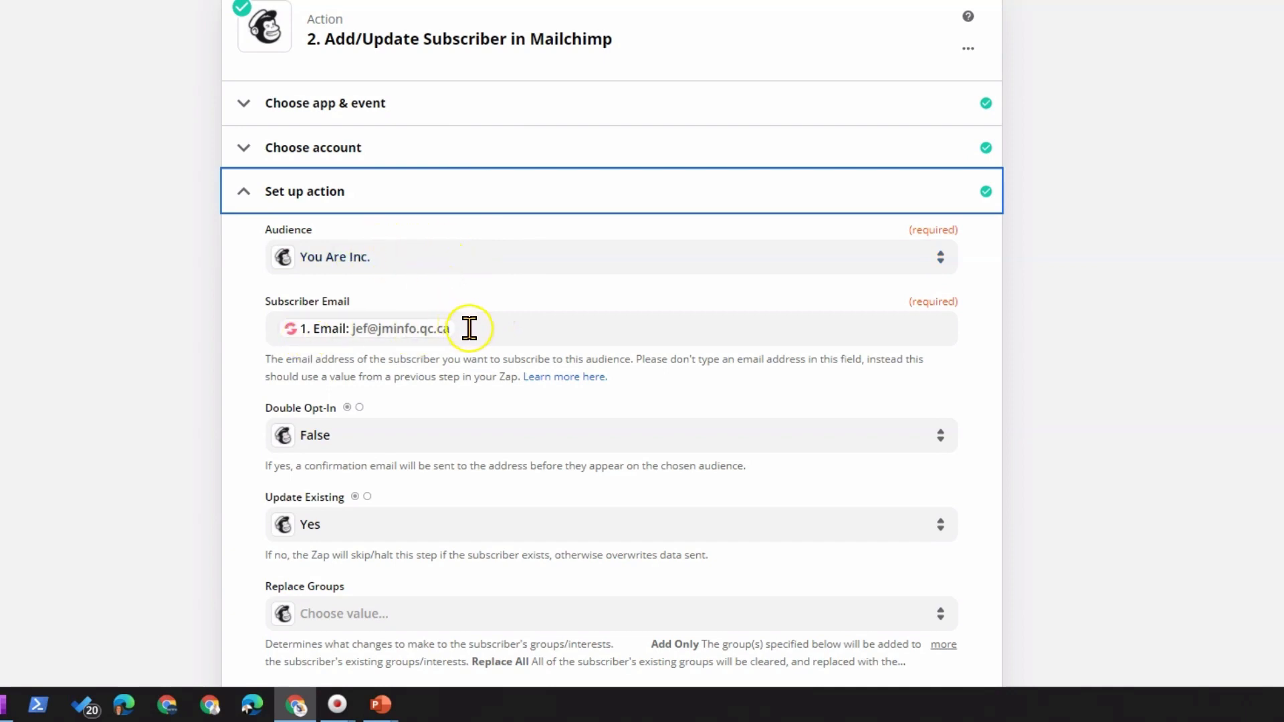
{"action": "scroll", "coordinate": [471, 330], "scroll_direction": "down", "scroll_amount": 3}
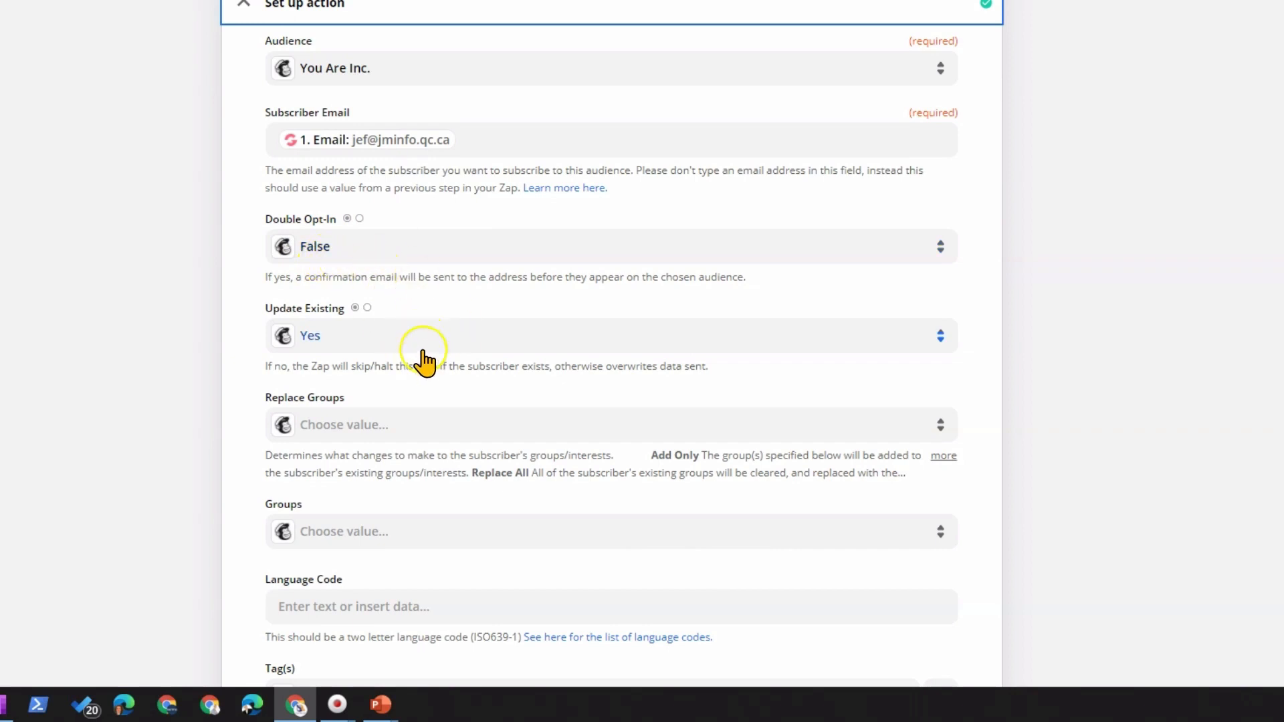
{"action": "scroll", "coordinate": [347, 349], "scroll_direction": "down", "scroll_amount": 3}
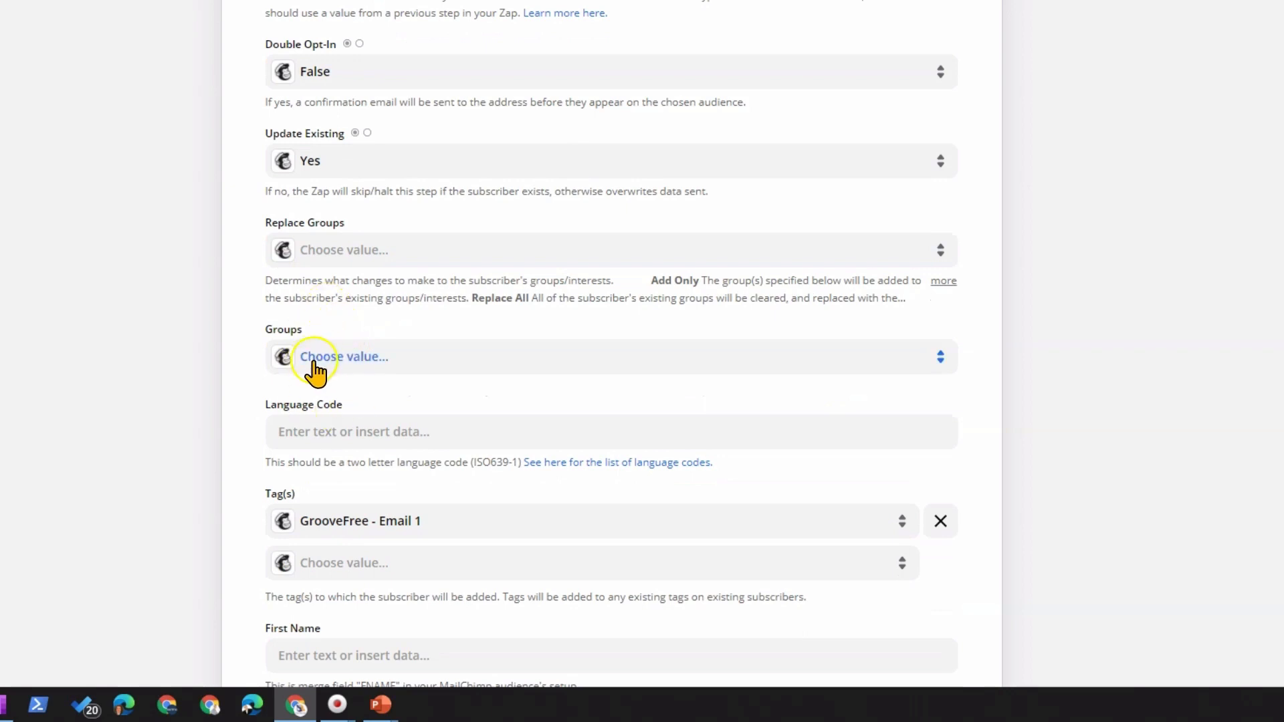
{"action": "scroll", "coordinate": [367, 354], "scroll_direction": "down", "scroll_amount": 3}
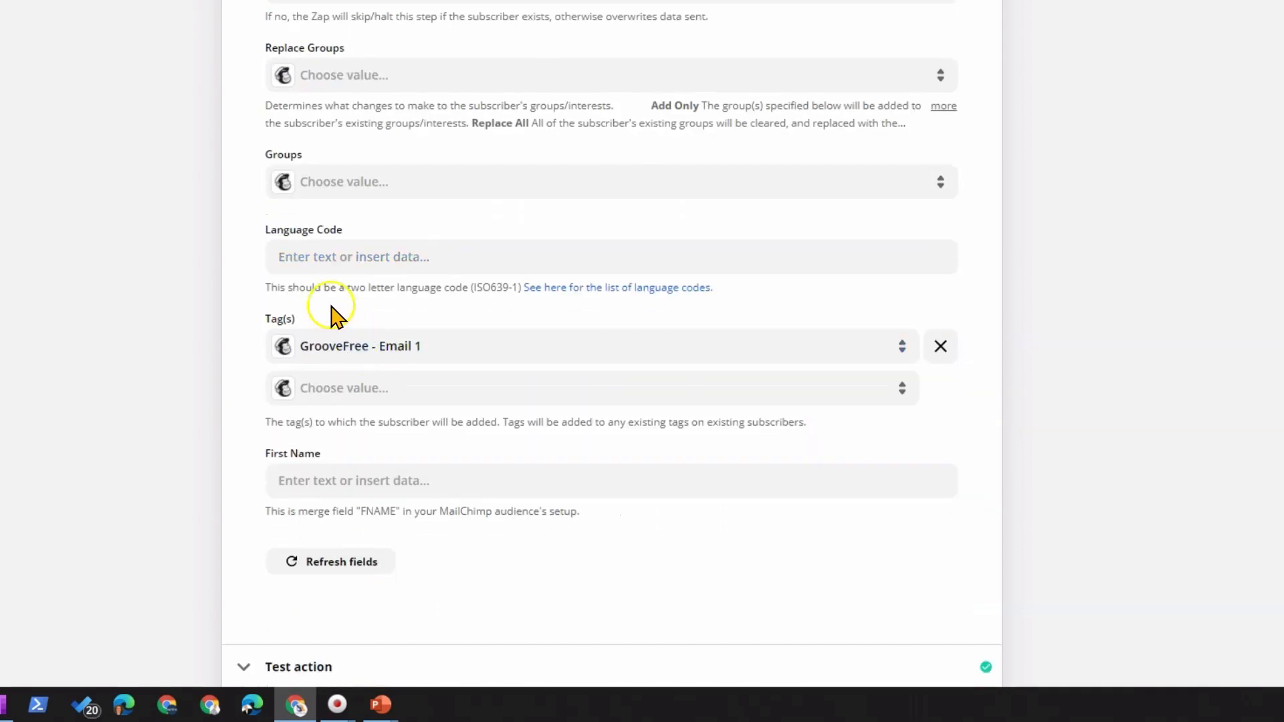
{"action": "scroll", "coordinate": [375, 366], "scroll_direction": "down", "scroll_amount": 2}
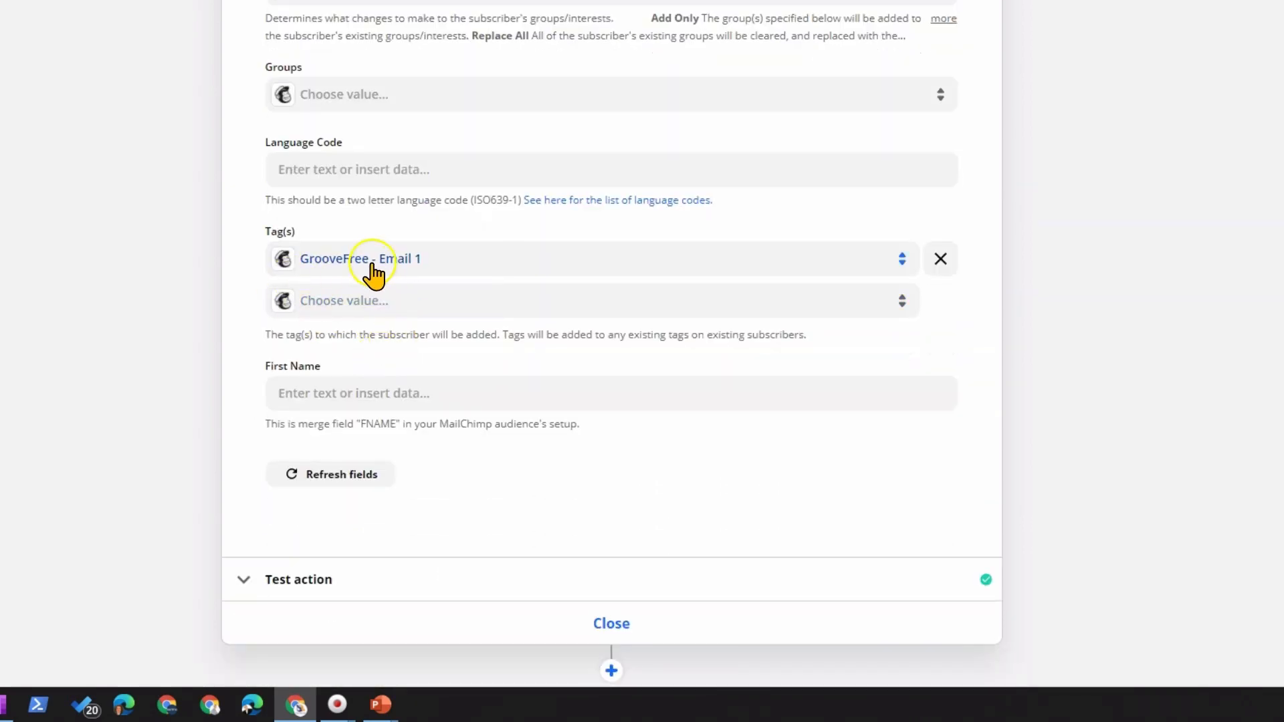
- Browse the Mailchimp tags offered for a second tag, leaving that field empty
{"action": "left_click", "coordinate": [501, 304]}
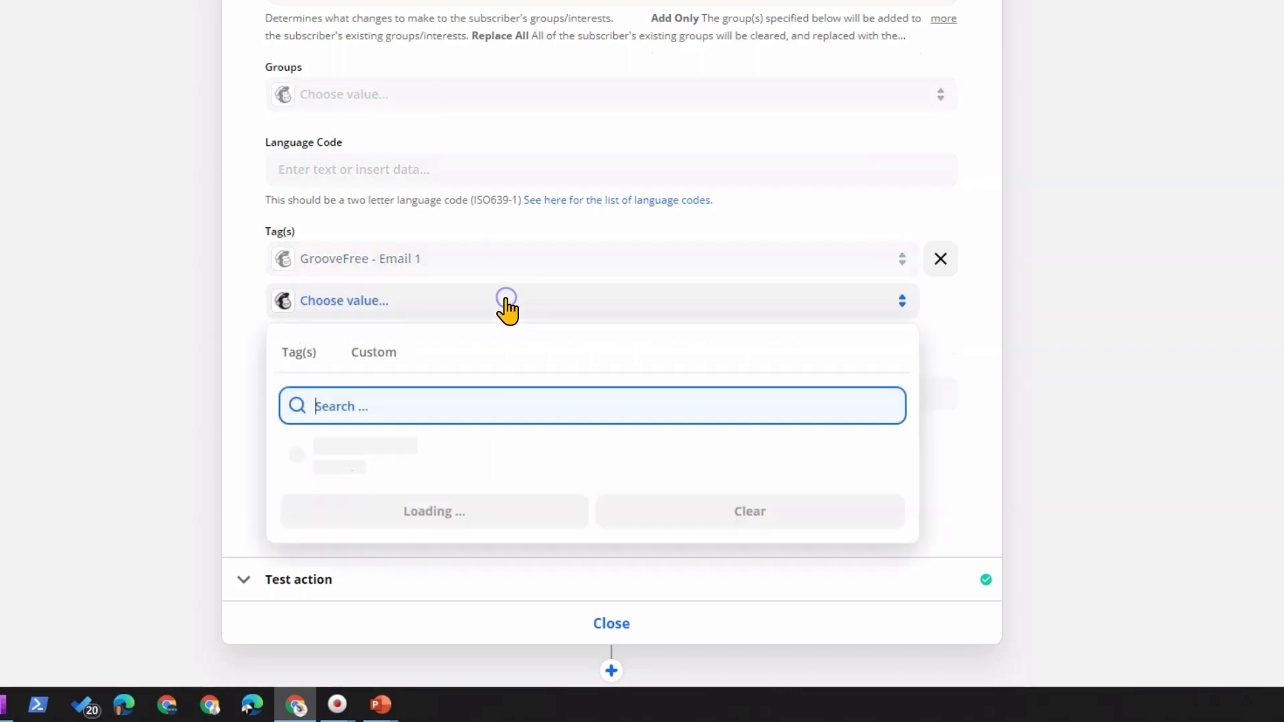
{"action": "scroll", "coordinate": [499, 542], "scroll_direction": "down", "scroll_amount": 8}
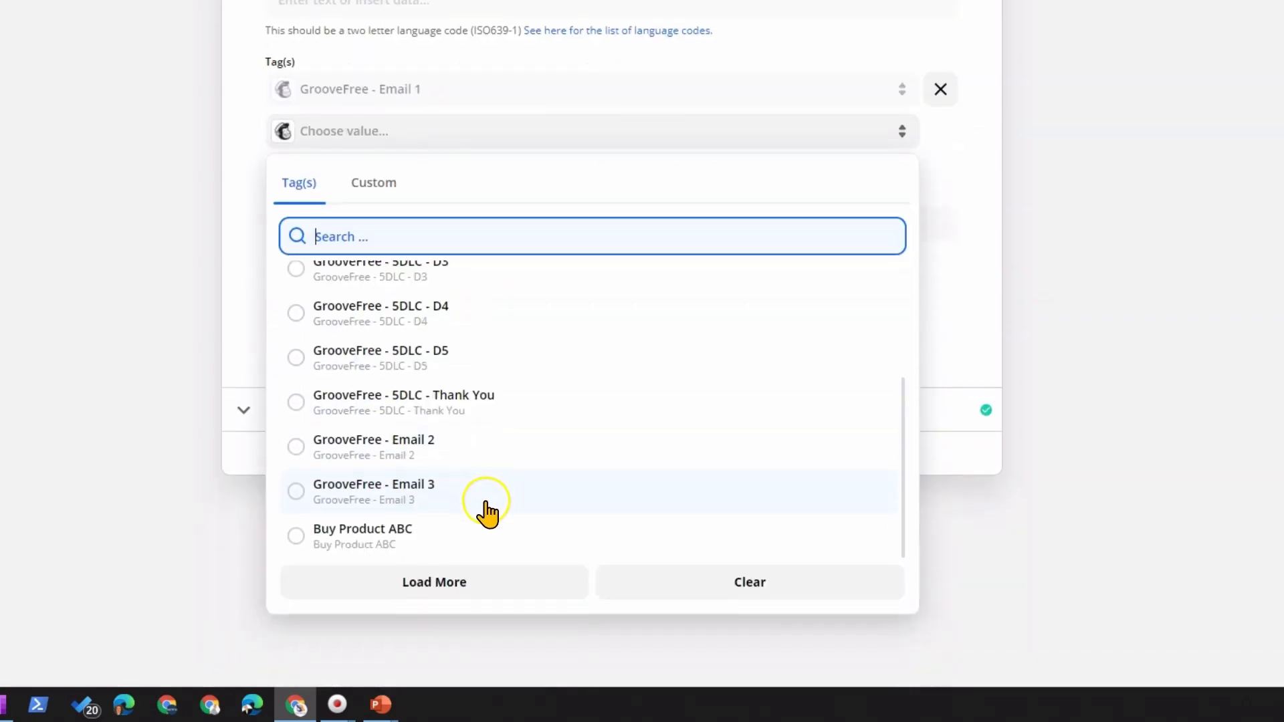
{"action": "scroll", "coordinate": [498, 472], "scroll_direction": "up", "scroll_amount": 2}
{"action": "scroll", "coordinate": [498, 471], "scroll_direction": "up", "scroll_amount": 2}
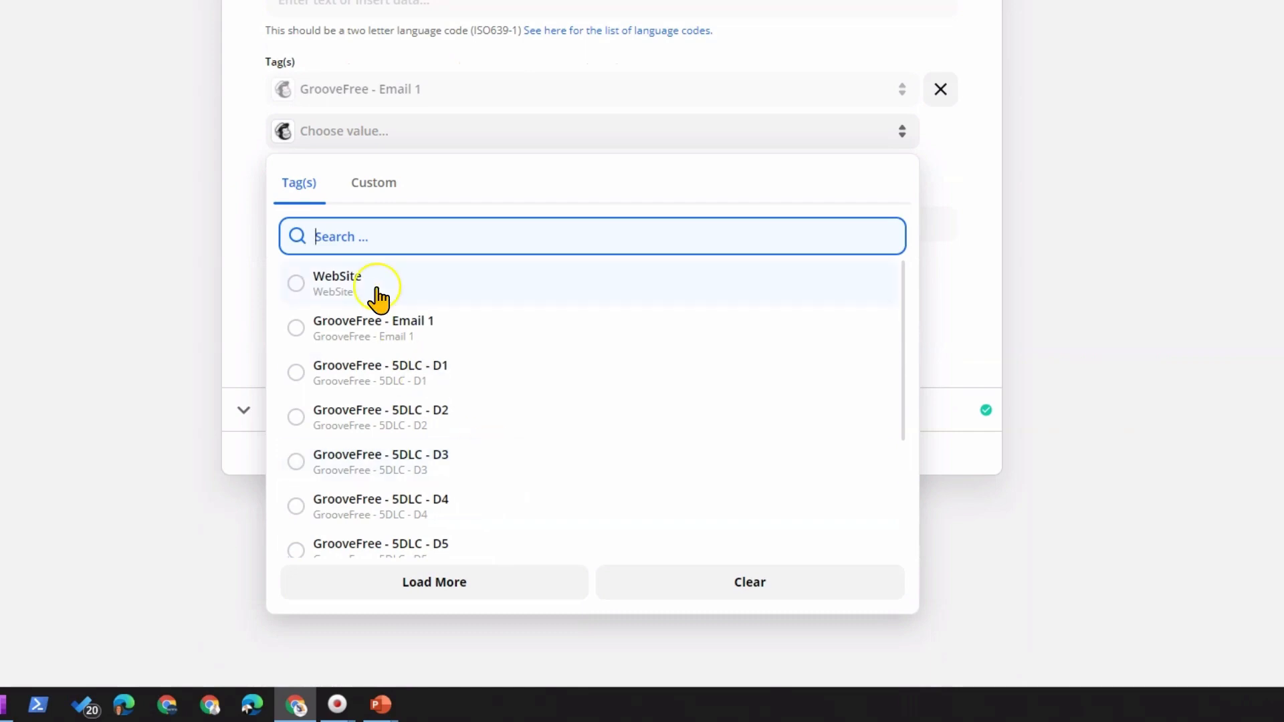
{"action": "scroll", "coordinate": [428, 415], "scroll_direction": "down", "scroll_amount": 4}
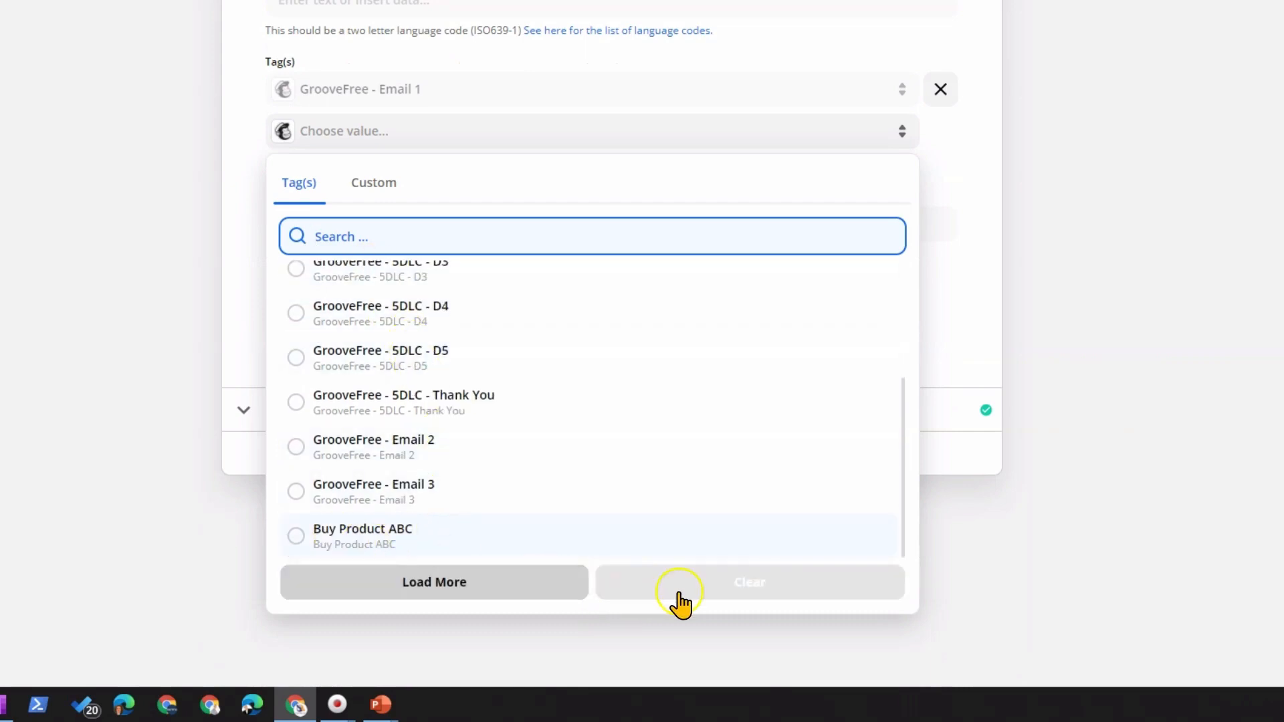
{"action": "left_click", "coordinate": [698, 592]}
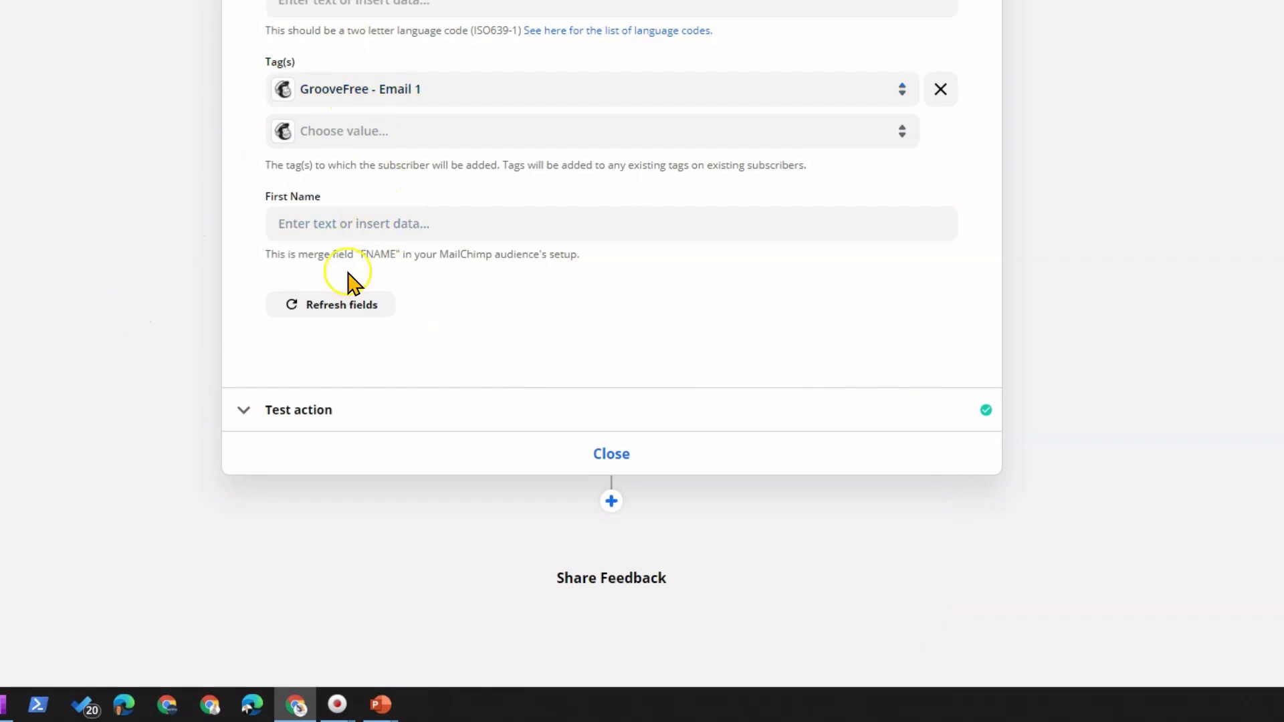
- Check the Mailchimp action's test result, reopen the New Form Submission trigger and compare it with the live signup page
{"action": "left_click", "coordinate": [395, 411]}
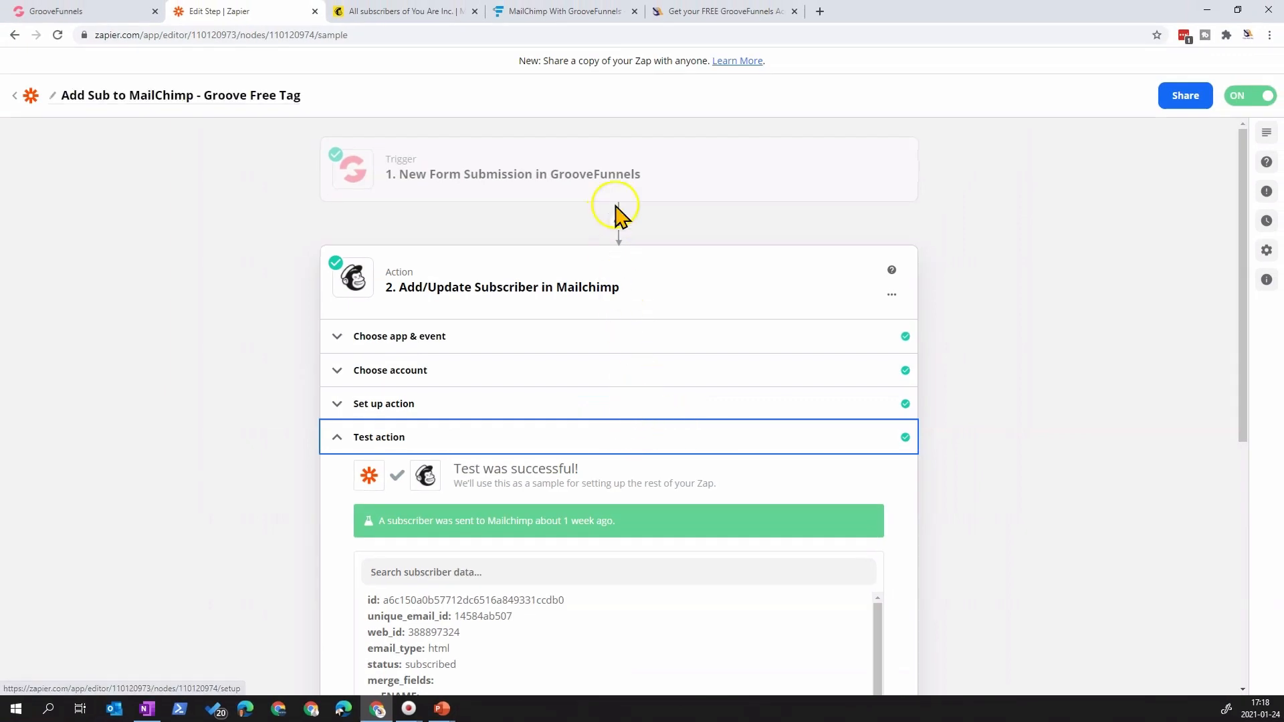
{"action": "left_click", "coordinate": [633, 178]}
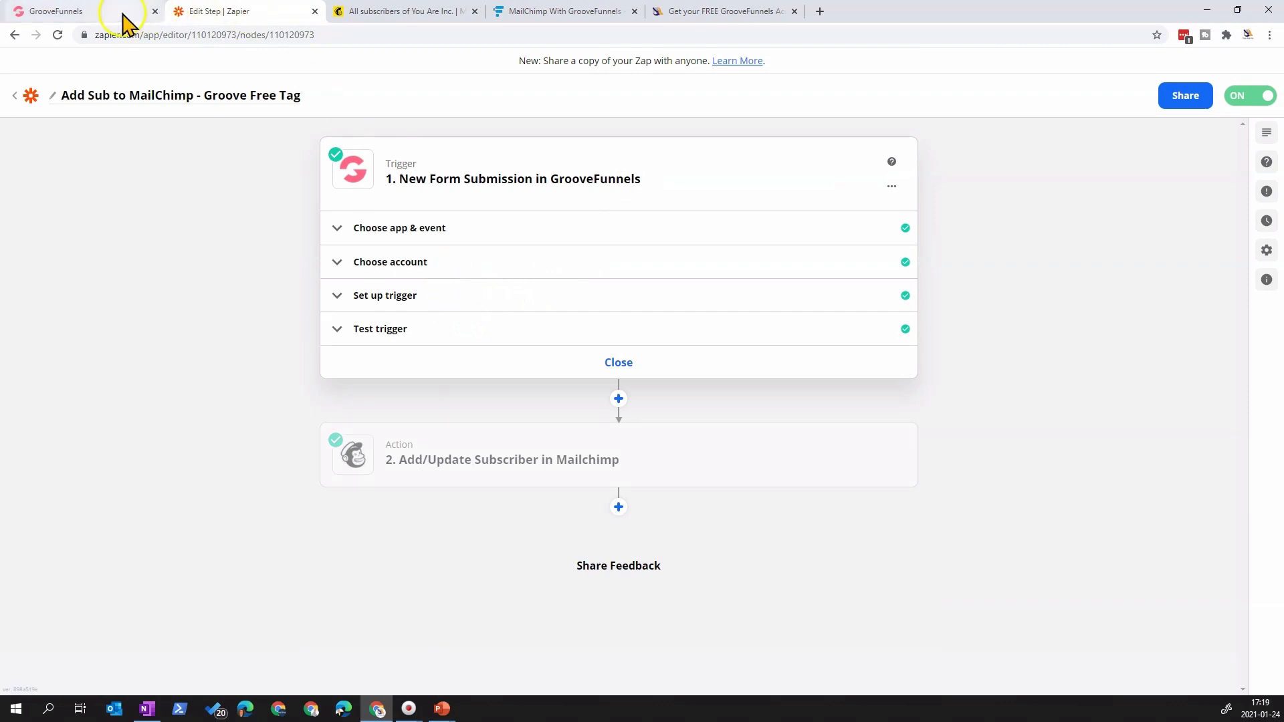
{"action": "left_click", "coordinate": [712, 14]}
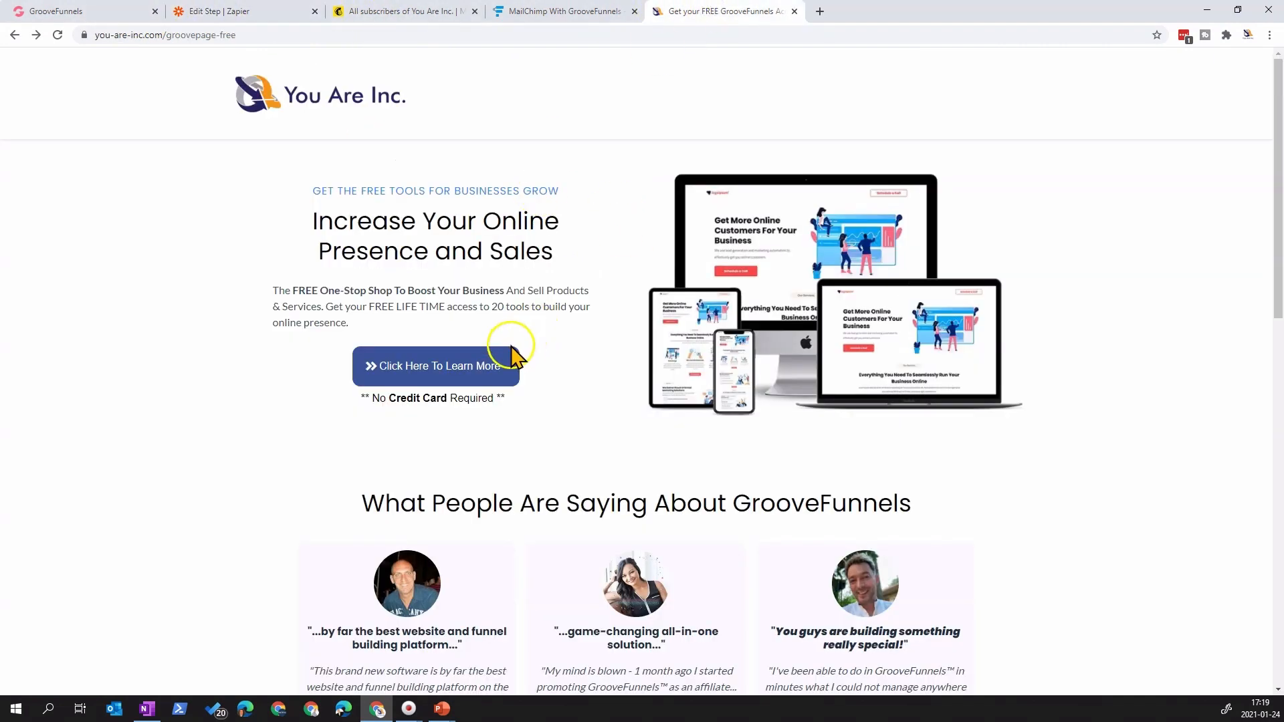
{"action": "left_click", "coordinate": [277, 15]}
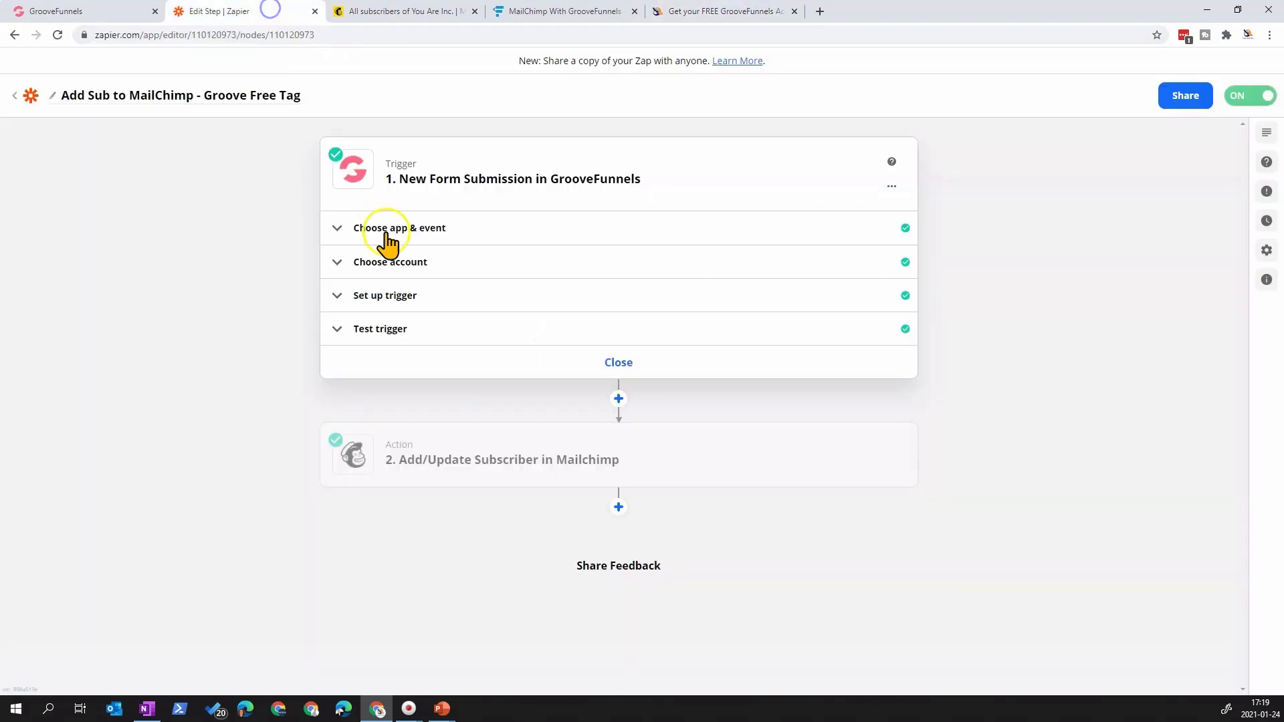
{"action": "left_click", "coordinate": [731, 12]}
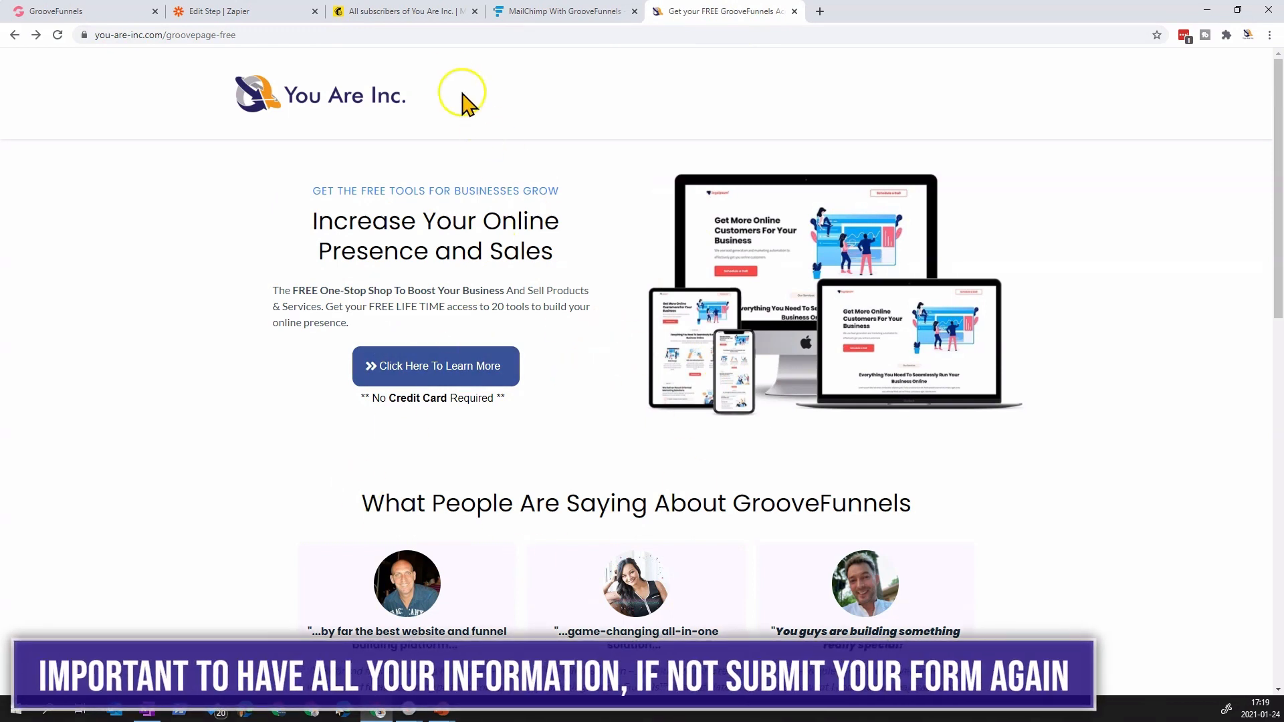
{"action": "left_click", "coordinate": [242, 18]}
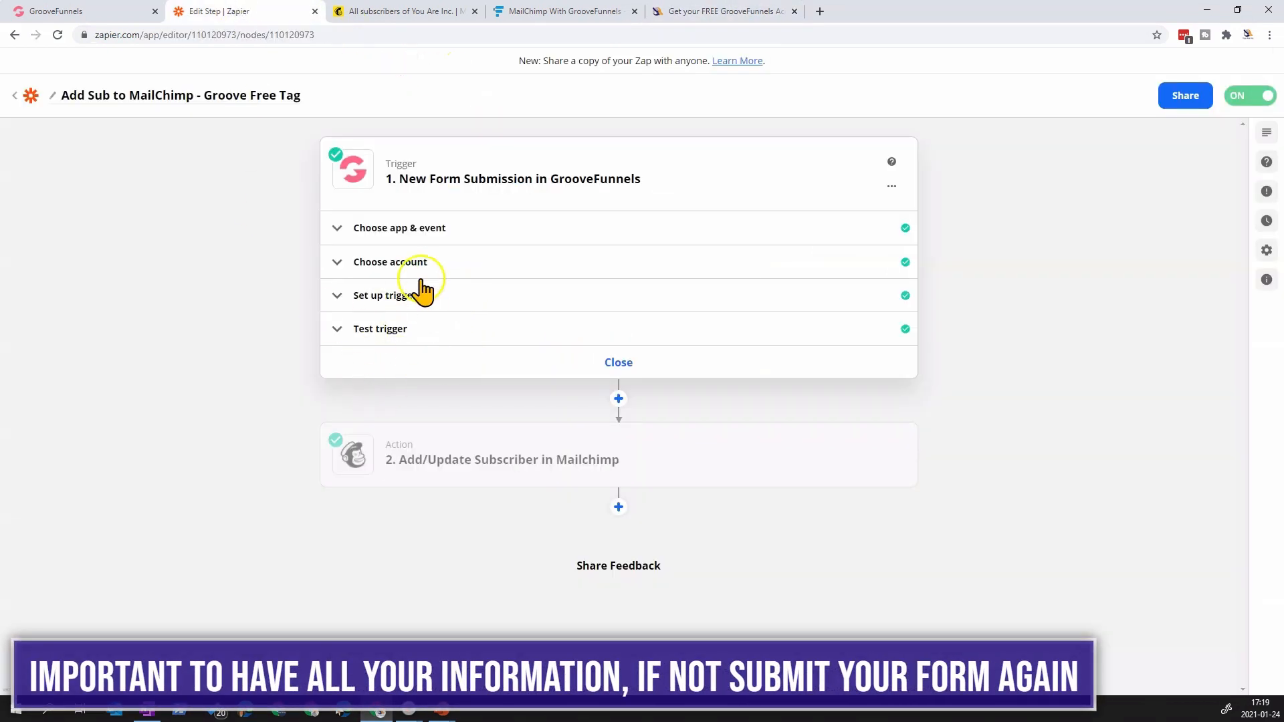
- Review the trigger's sample record in its test section and return to the list of Zaps
{"action": "left_click", "coordinate": [420, 331]}
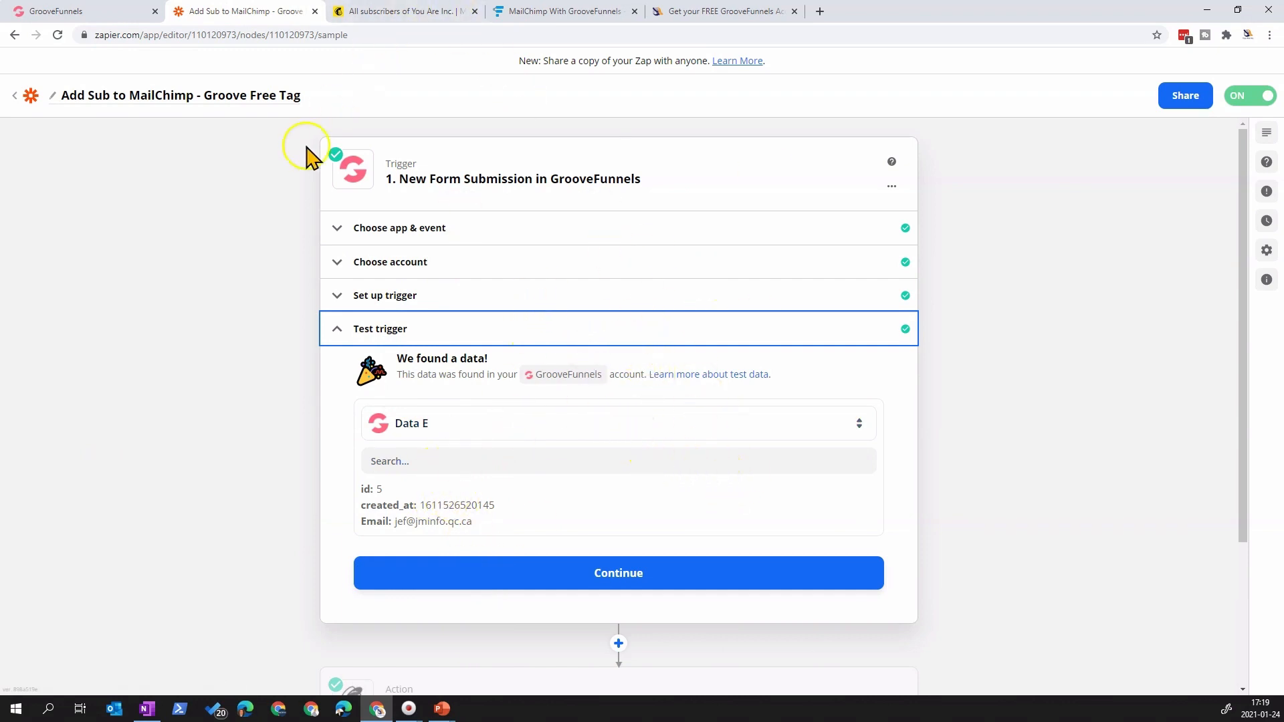
{"action": "scroll", "coordinate": [582, 358], "scroll_direction": "down", "scroll_amount": 3}
{"action": "scroll", "coordinate": [574, 460], "scroll_direction": "up", "scroll_amount": 3}
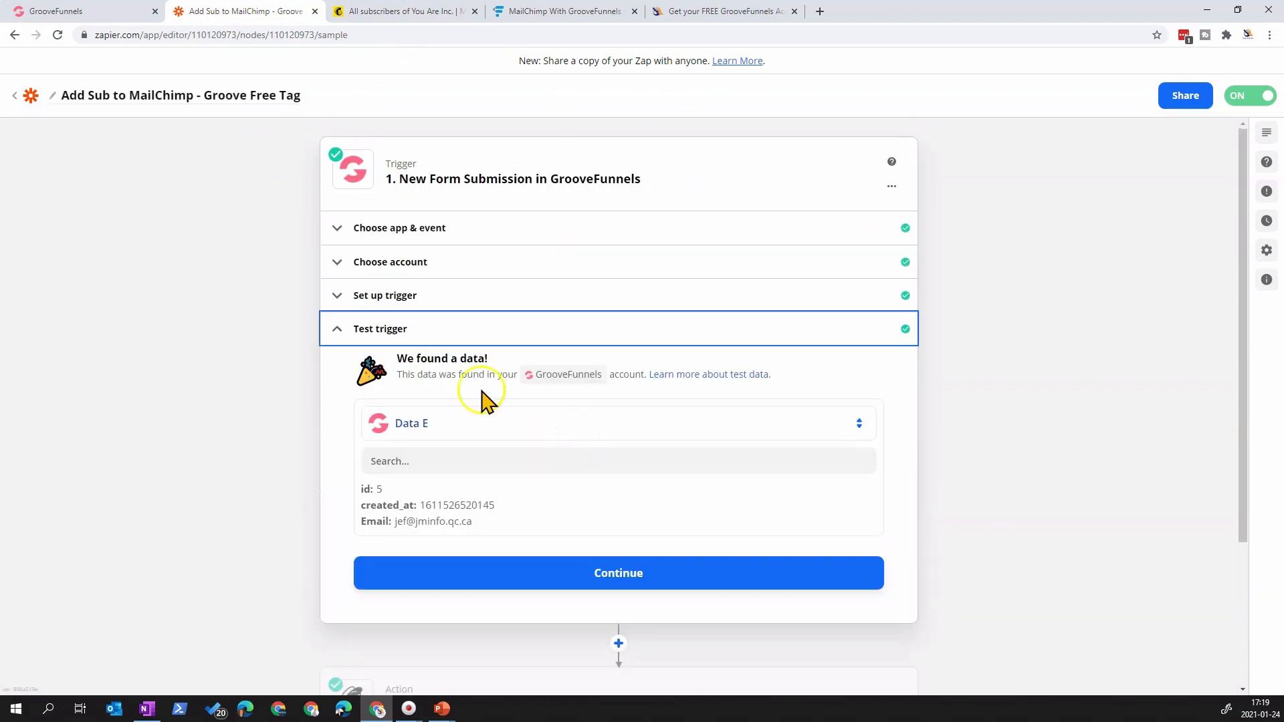
{"action": "left_click", "coordinate": [14, 97]}
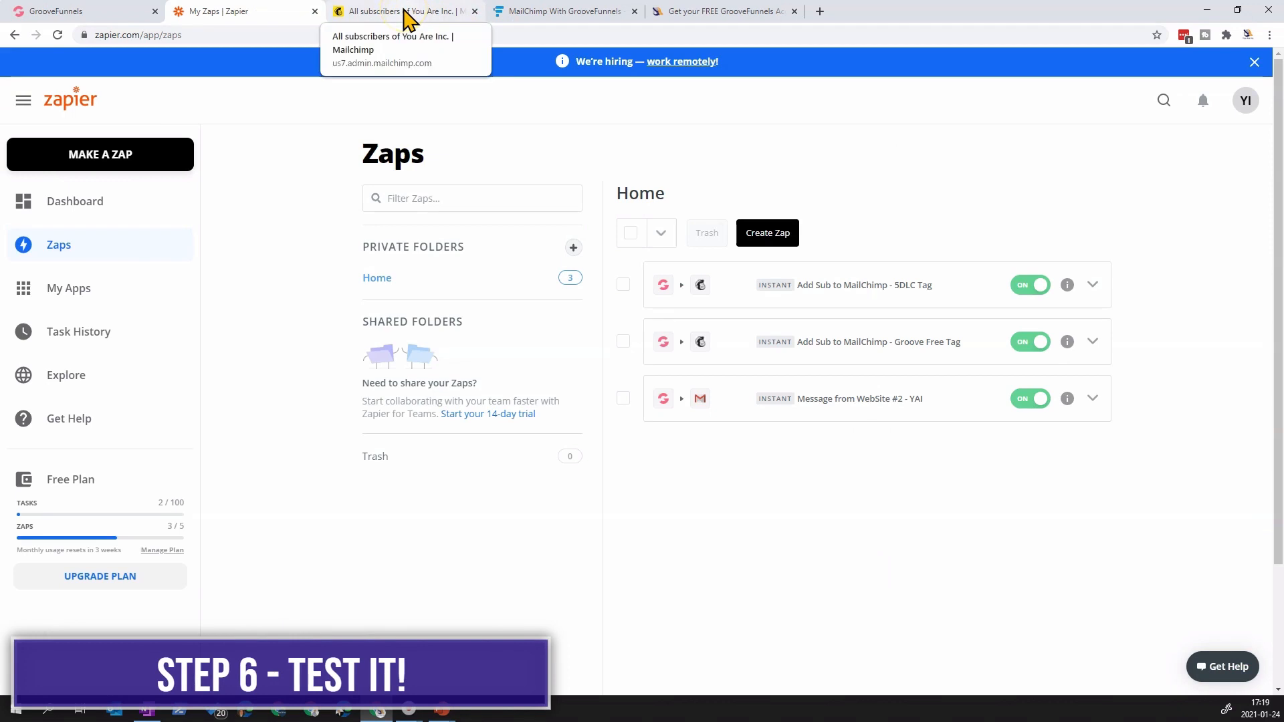
- Check the Mailchimp audience contacts, and submit the landing page's signup popup with the test email address
{"action": "left_click", "coordinate": [408, 14]}
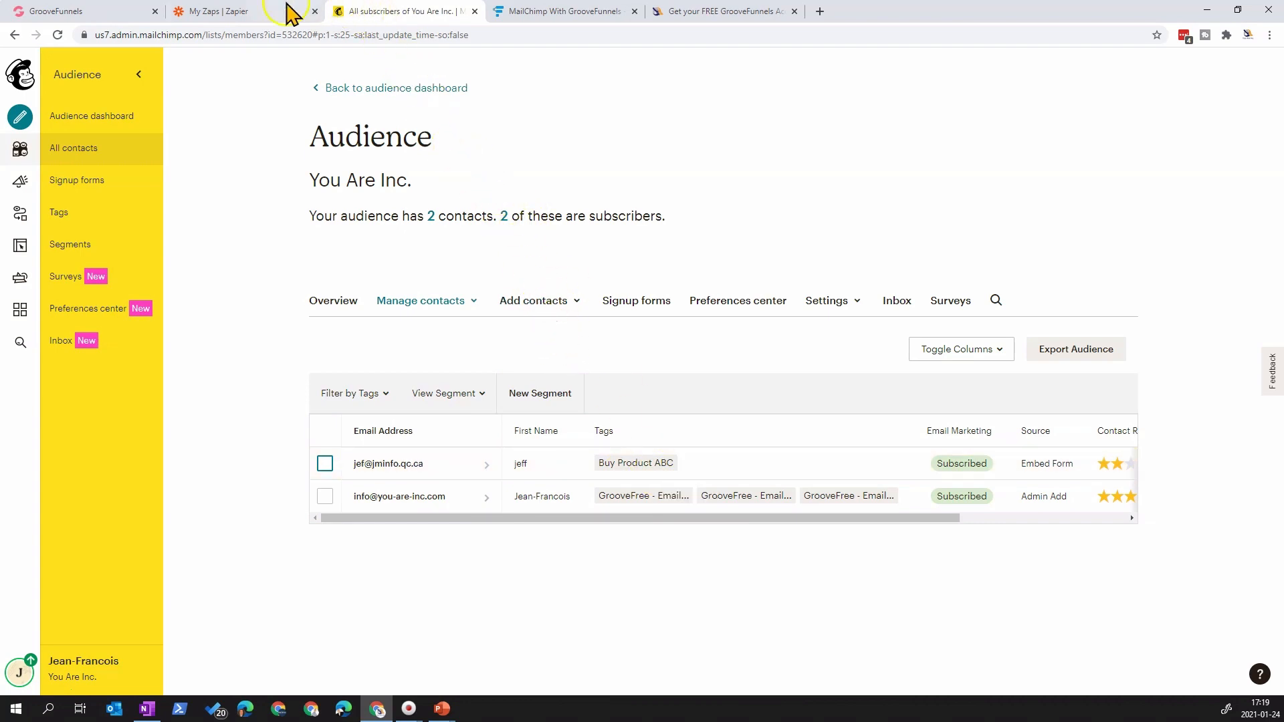
{"action": "left_click", "coordinate": [703, 11]}
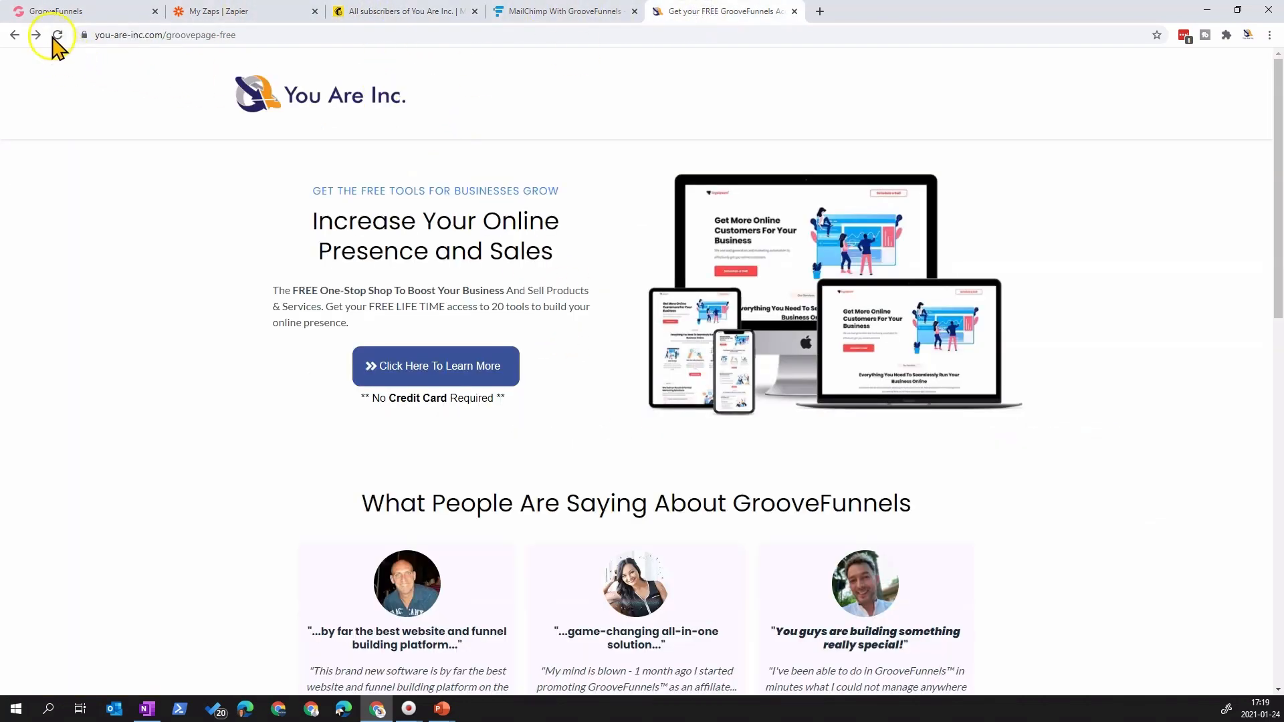
{"action": "left_click", "coordinate": [464, 366]}
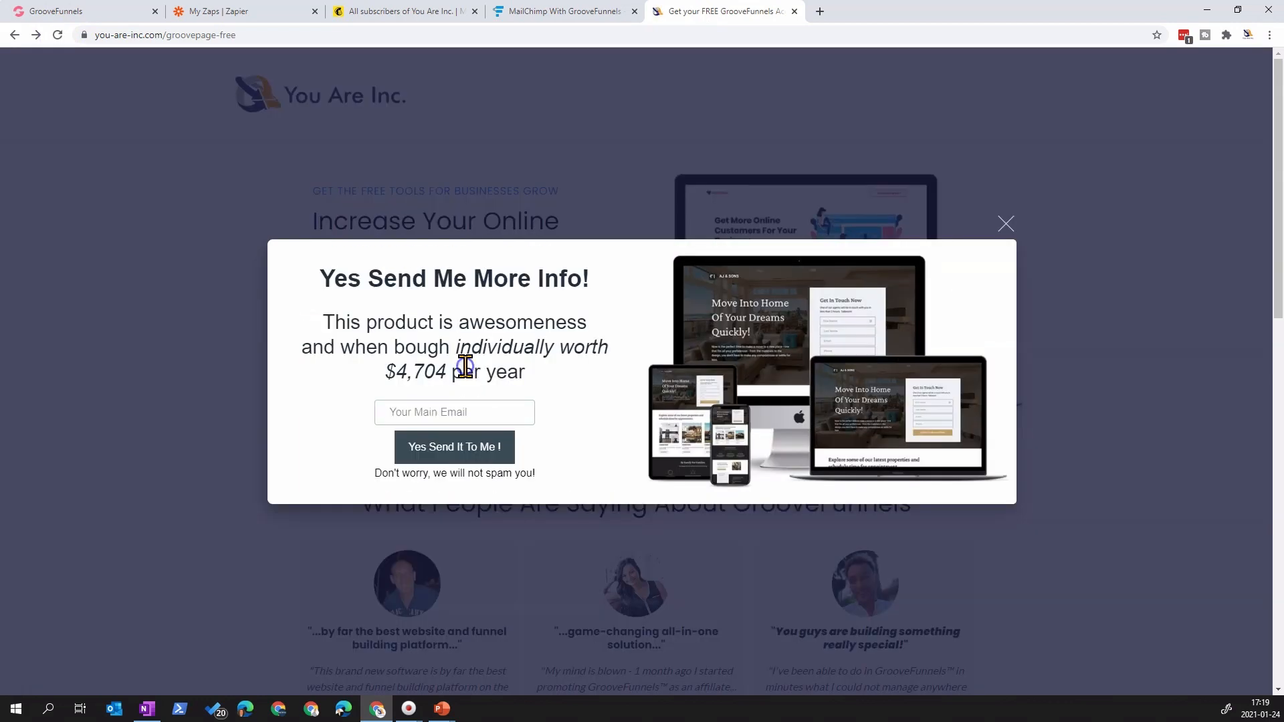
{"action": "left_click", "coordinate": [488, 417]}
{"action": "left_click", "coordinate": [458, 438]}
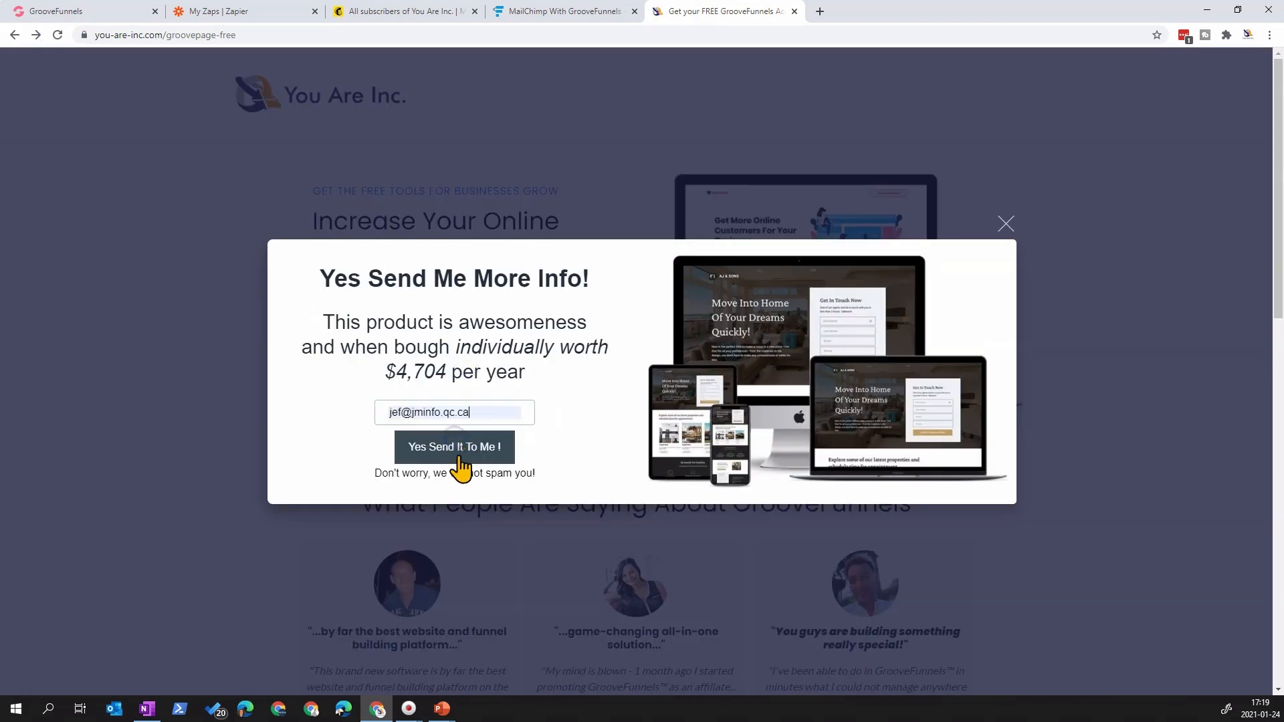
{"action": "left_click", "coordinate": [460, 450]}
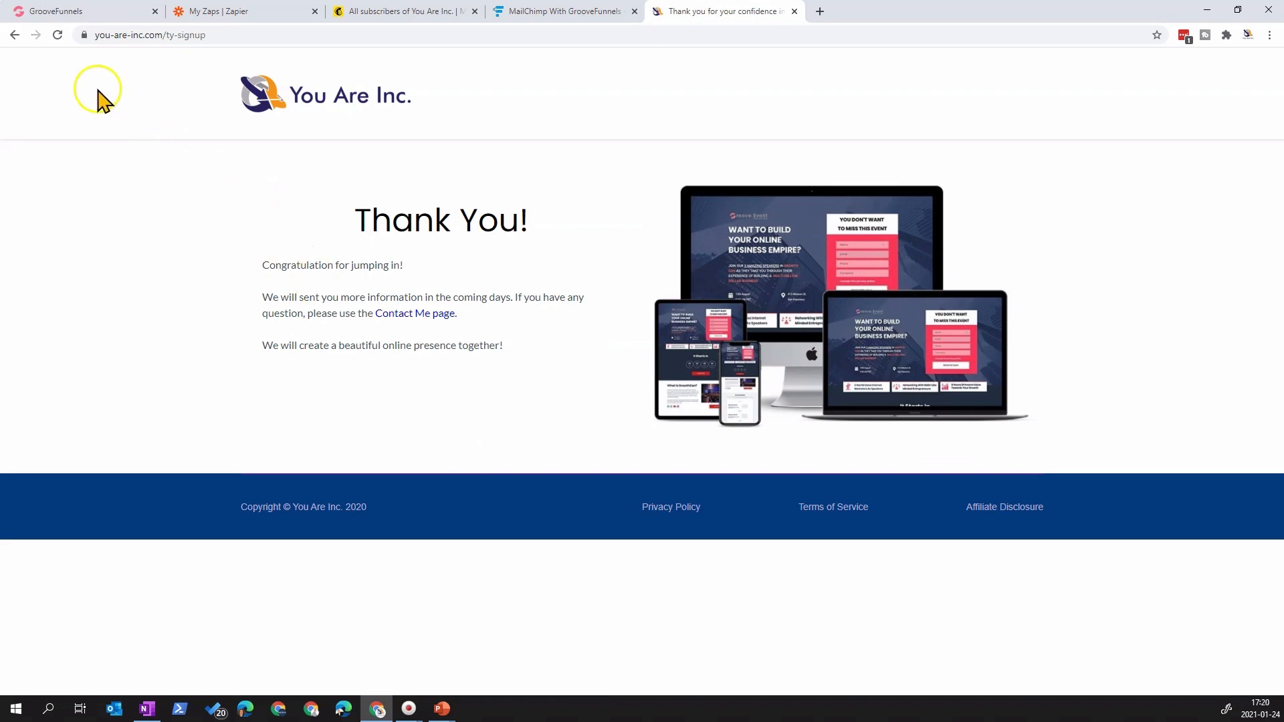
- Return to the landing page and refresh the Mailchimp audience to check the submitted contact's tags
{"action": "left_click", "coordinate": [15, 35]}
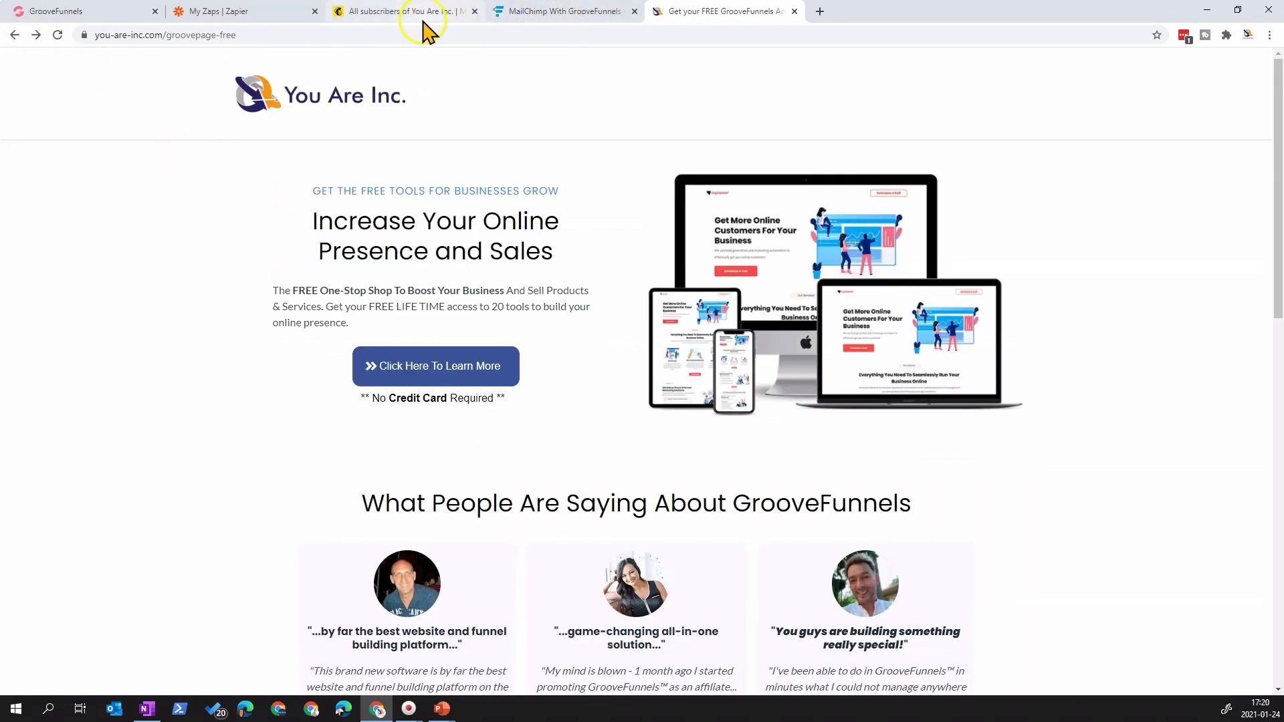
{"action": "left_click", "coordinate": [423, 15]}
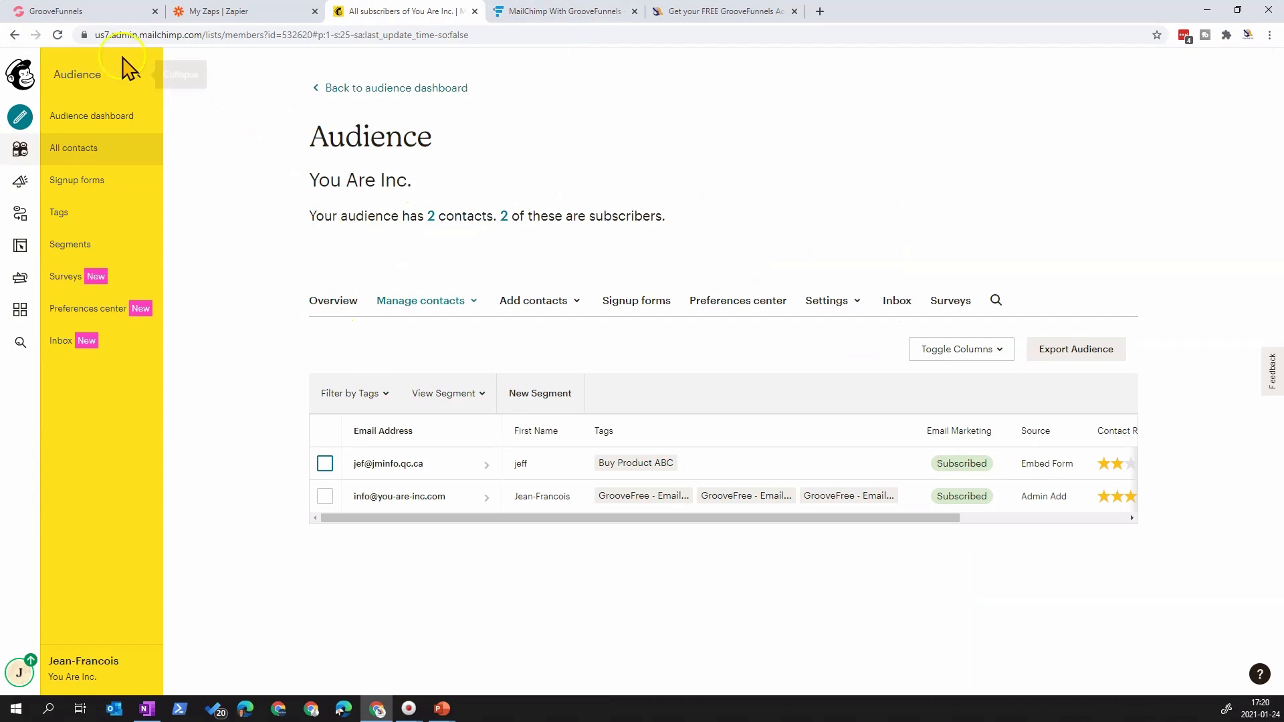
{"action": "left_click", "coordinate": [56, 35]}
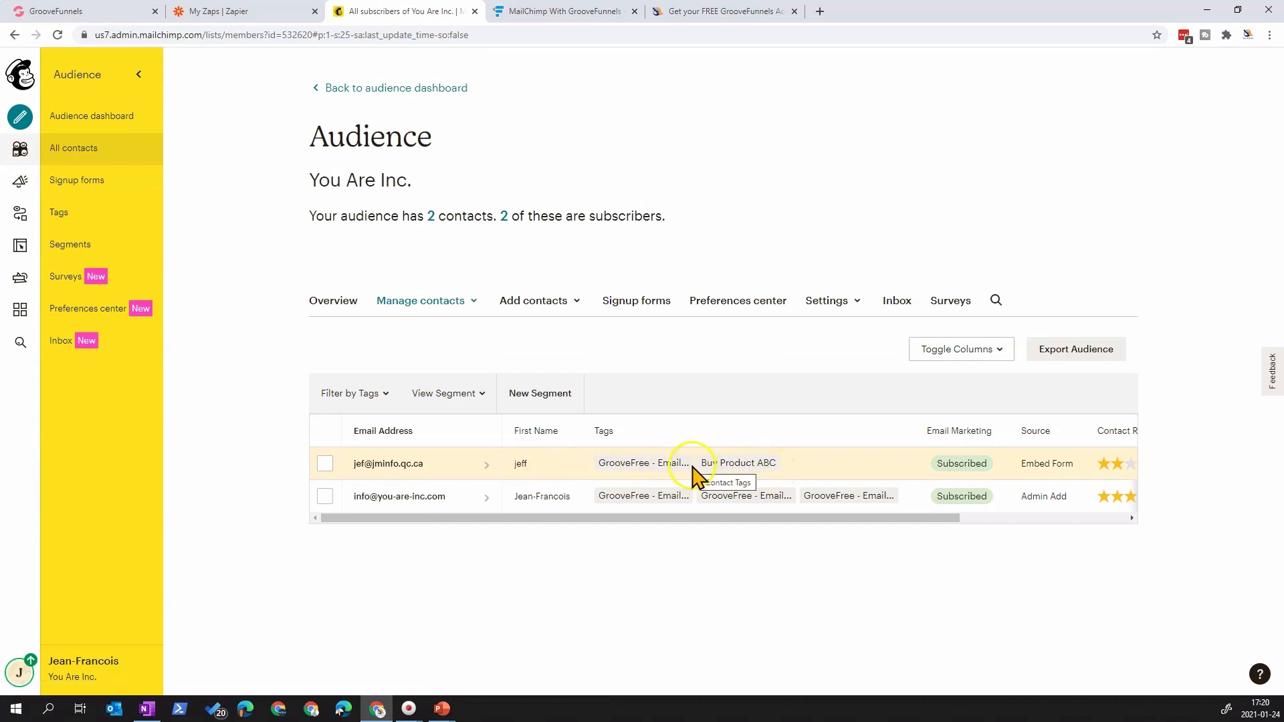
- Submit the signup popup again with a second test email address and refresh the Mailchimp audience
{"action": "left_click", "coordinate": [722, 11]}
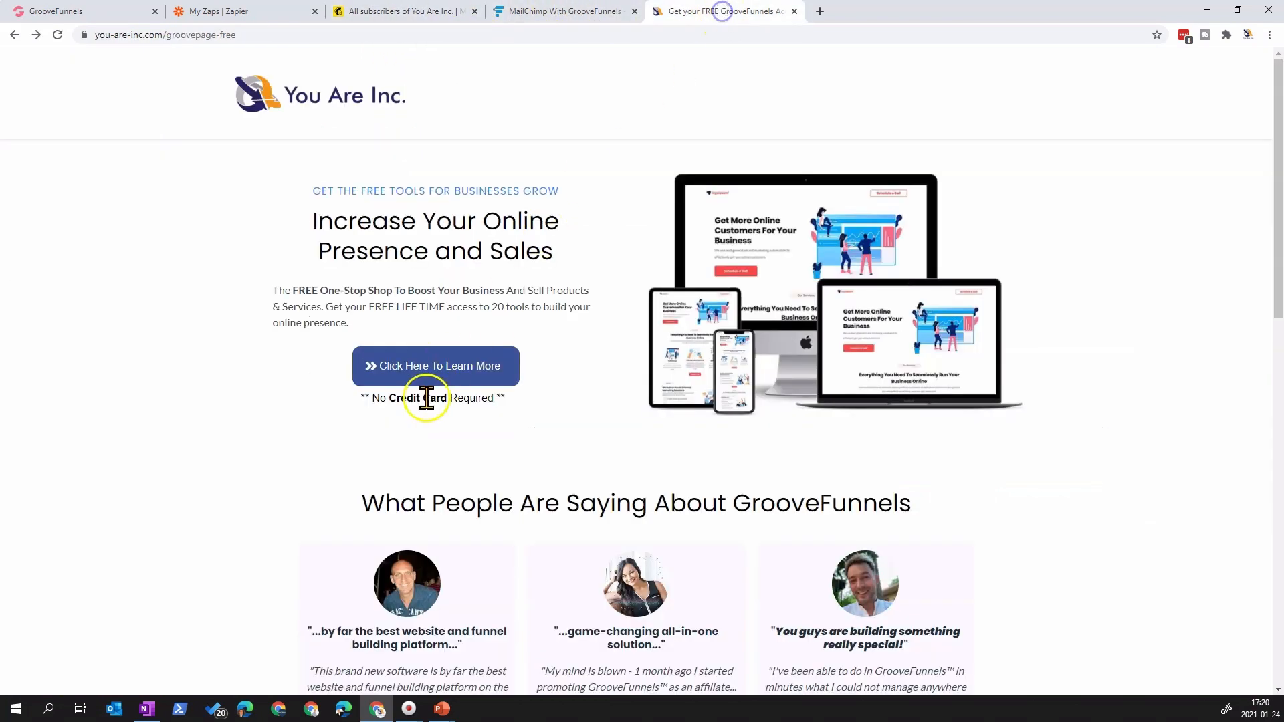
{"action": "left_click", "coordinate": [429, 366]}
{"action": "left_click", "coordinate": [406, 409]}
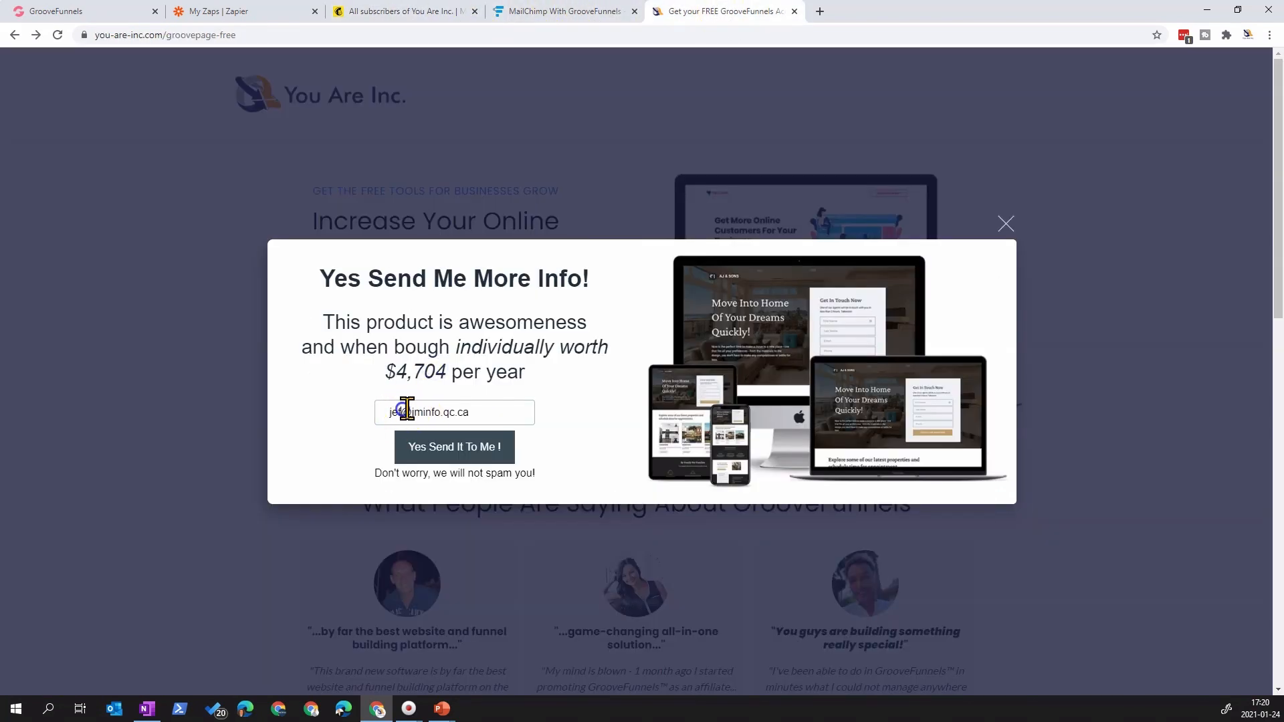
{"action": "left_click", "coordinate": [431, 452]}
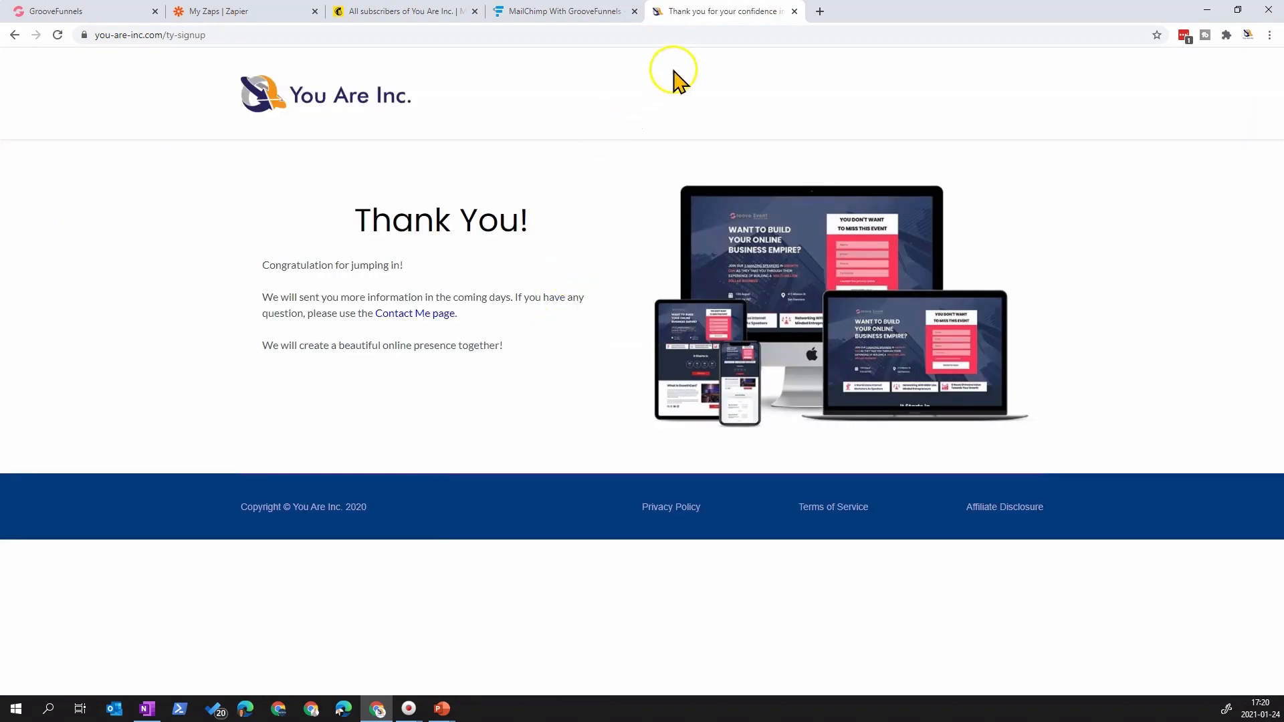
{"action": "left_click", "coordinate": [394, 13]}
{"action": "left_click", "coordinate": [58, 35]}
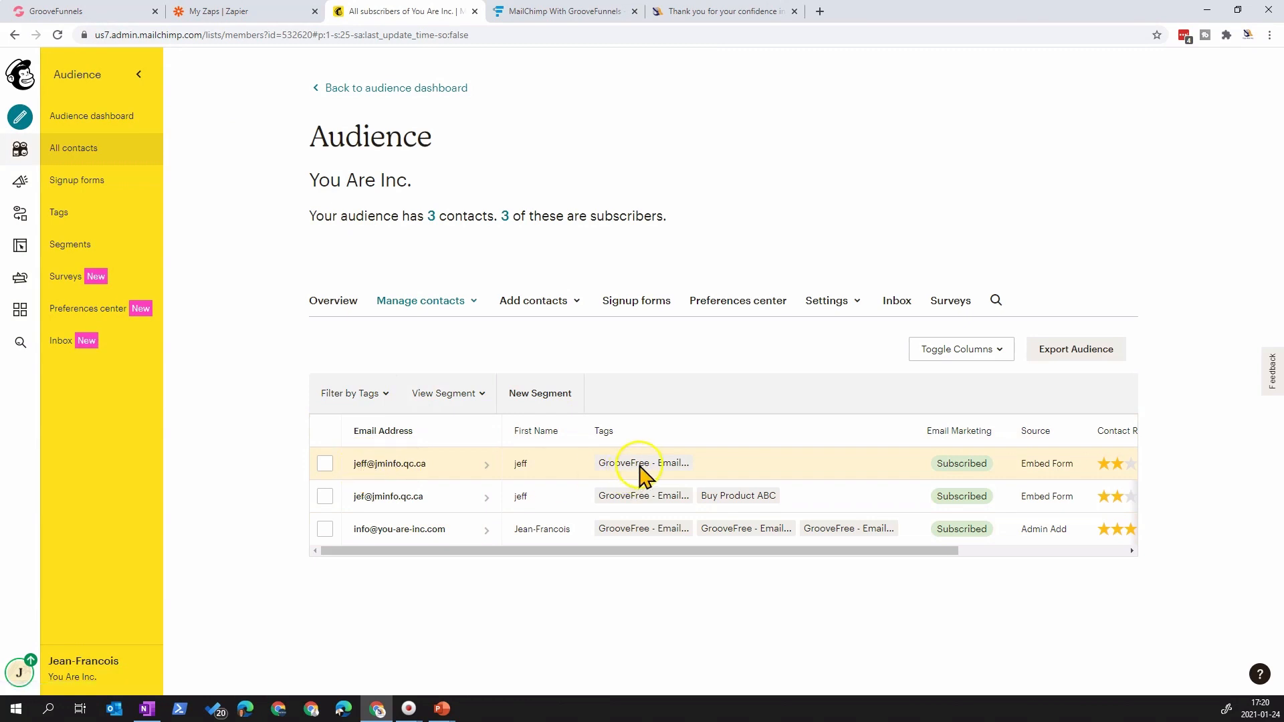
- Archive the two test contacts in the You Are Inc. audience
{"action": "left_click", "coordinate": [325, 464]}
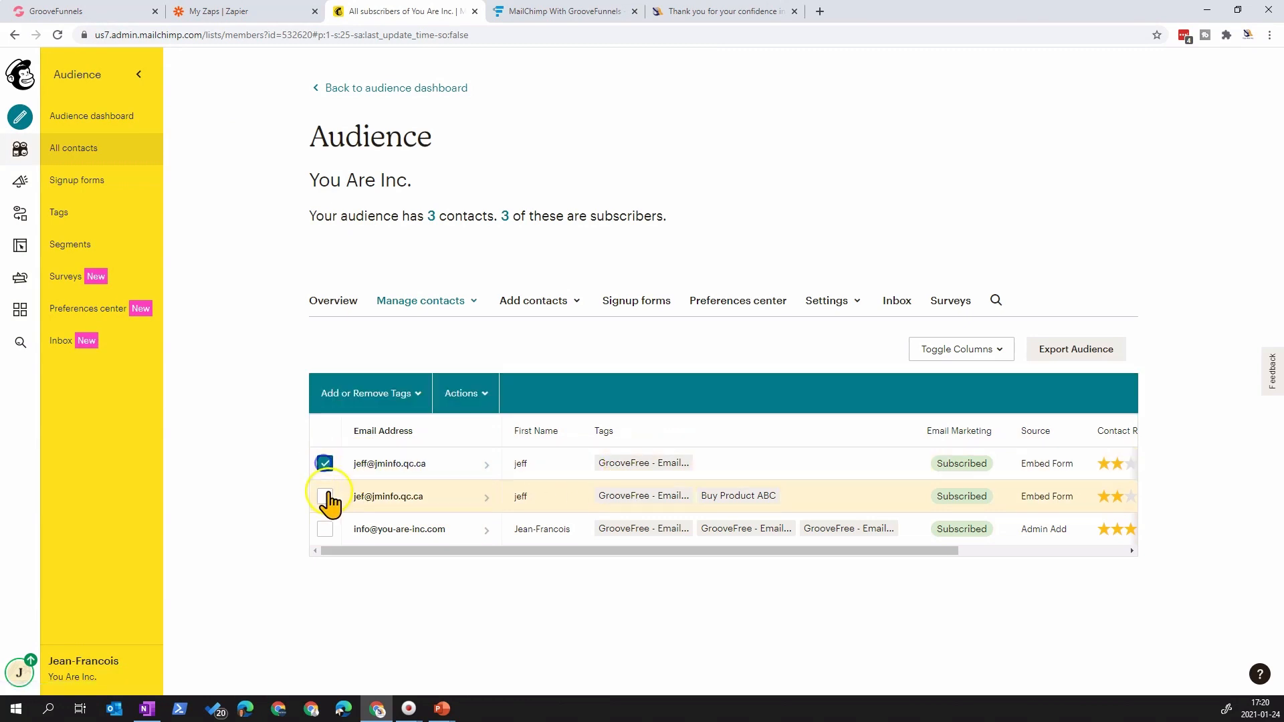
{"action": "left_click", "coordinate": [327, 497]}
{"action": "left_click", "coordinate": [465, 394]}
{"action": "left_click", "coordinate": [471, 531]}
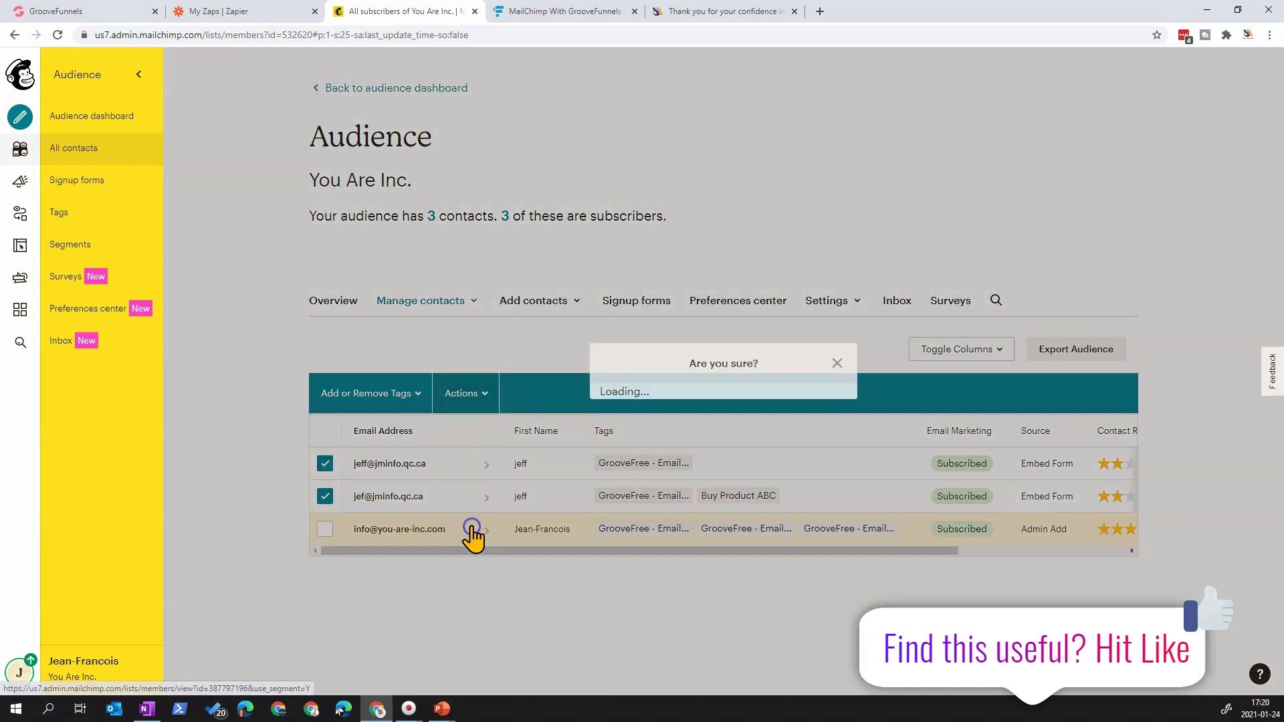
{"action": "left_click", "coordinate": [556, 461]}
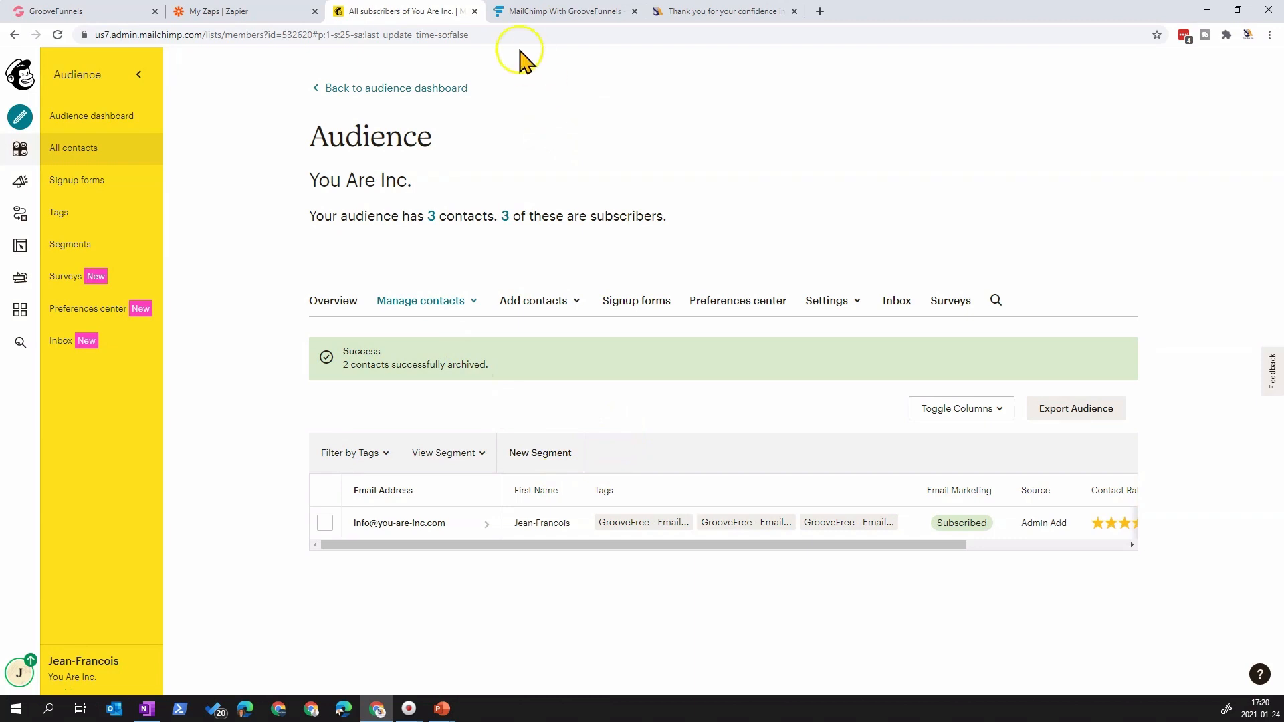
- Switch to the MailChimp With GrooveFunnels funnel diagram in Funnelytics
{"action": "left_click", "coordinate": [528, 12]}
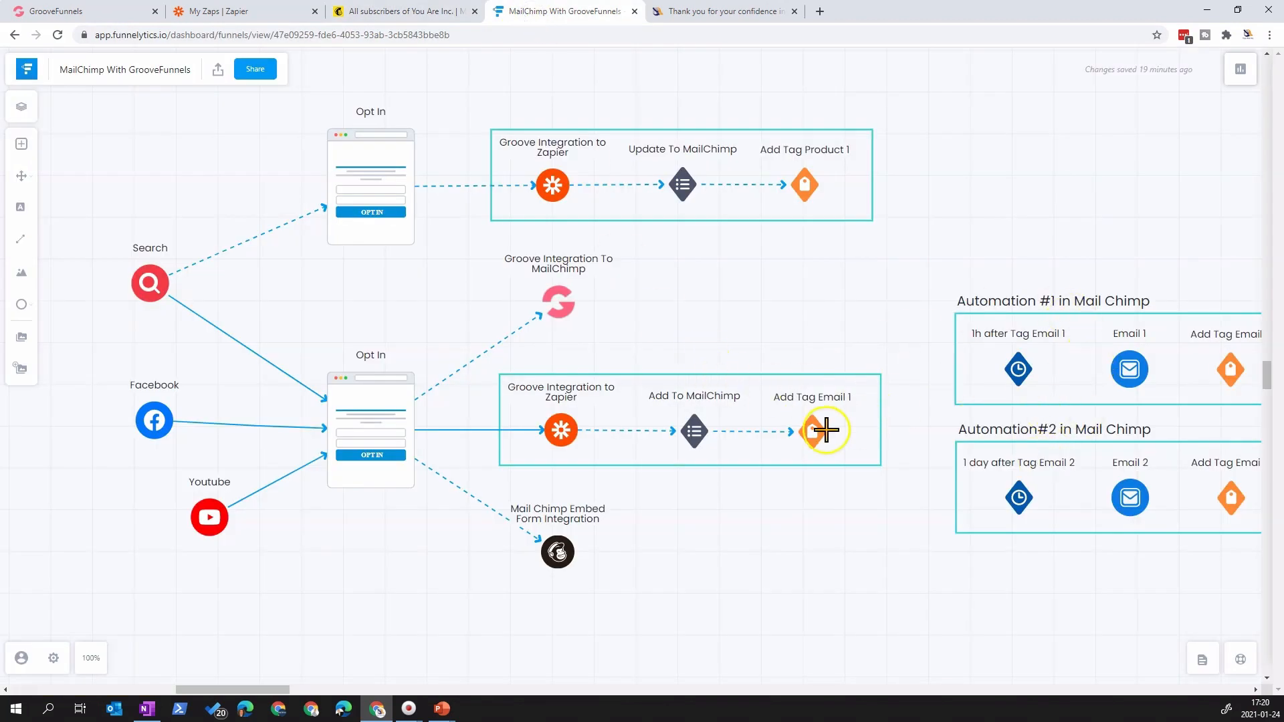